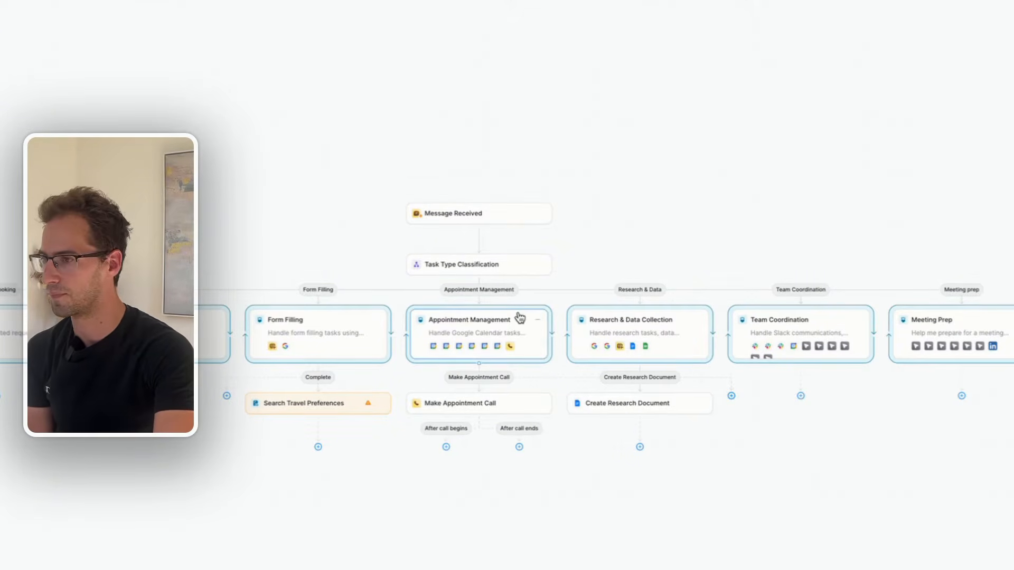
Step: Review the branch conditions in Task Type Classification and the prompt and skills of the Travel Booking agent
click(441, 274)
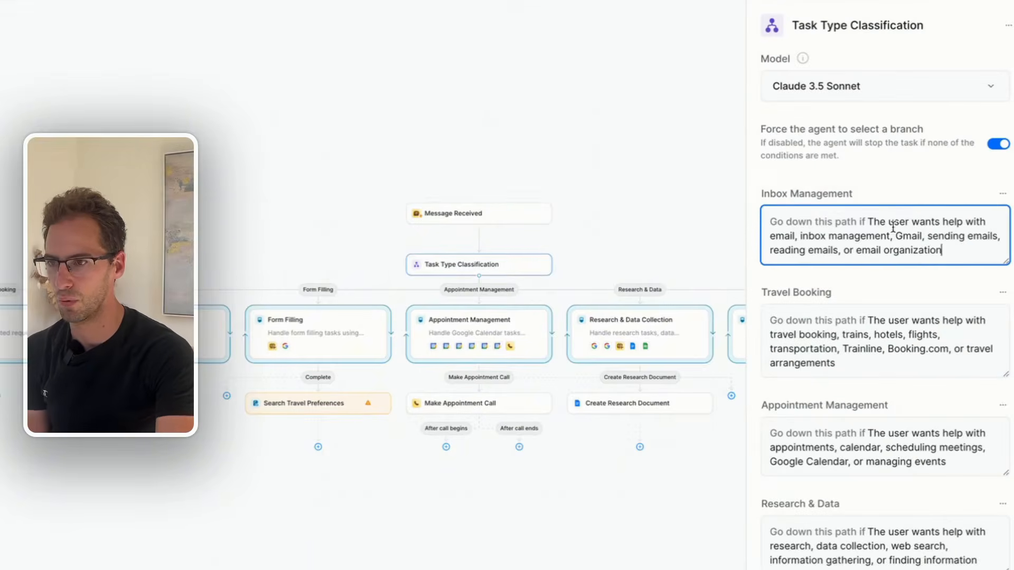
scroll(782, 221, down, 1)
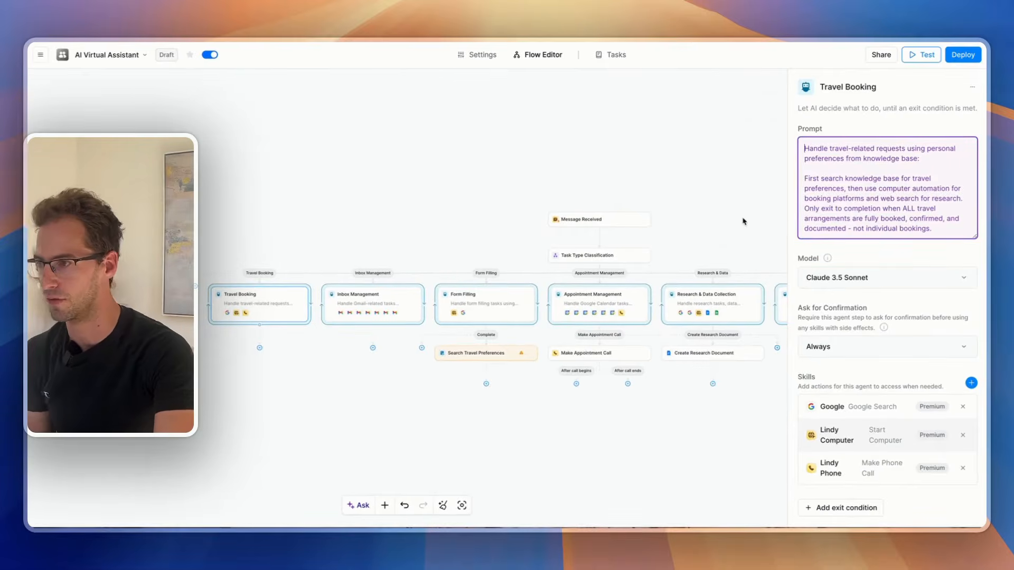
scroll(537, 275, down, 2)
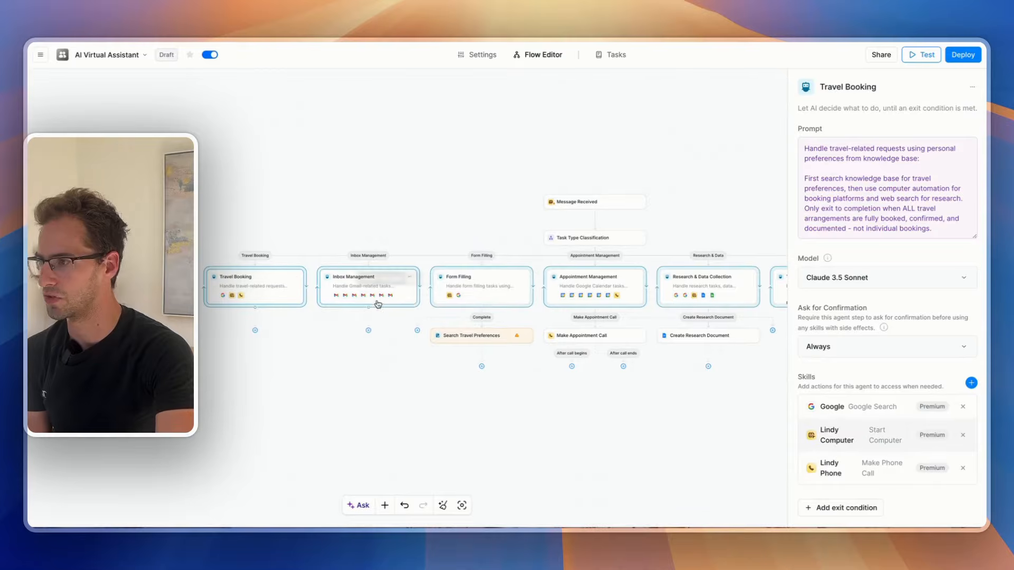
scroll(516, 296, right, 2)
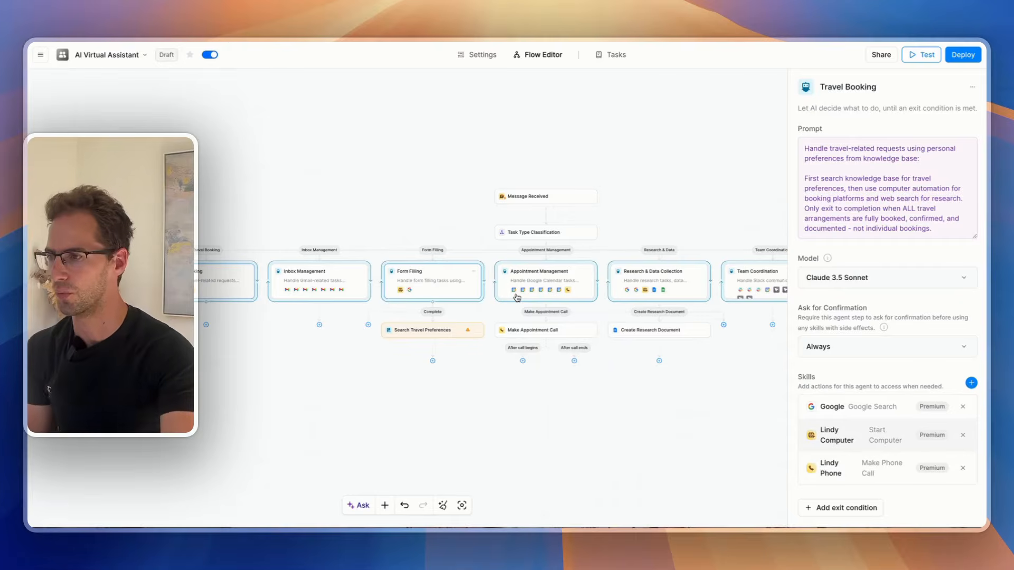
click(394, 395)
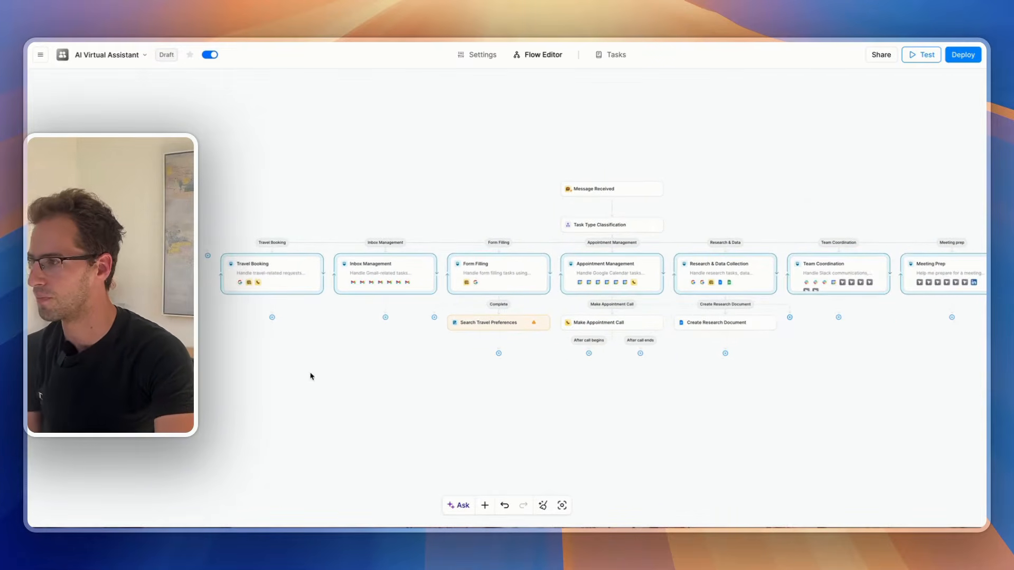
Step: Delete the Complete connection between Form Filling and Search Travel Preferences, and attach Search Travel Preferences below Travel Booking
drag(516, 328, 521, 413)
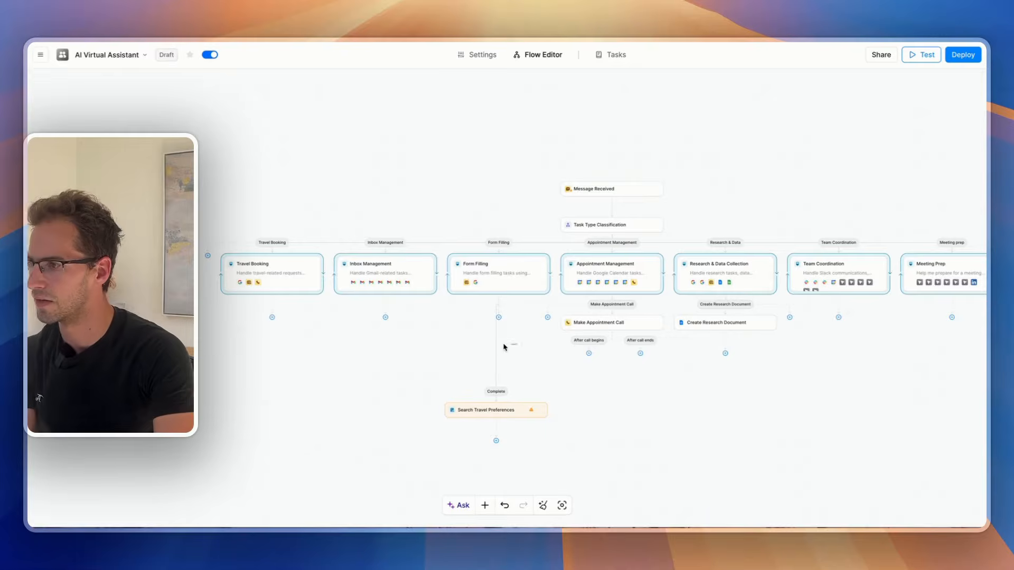
click(497, 355)
click(497, 356)
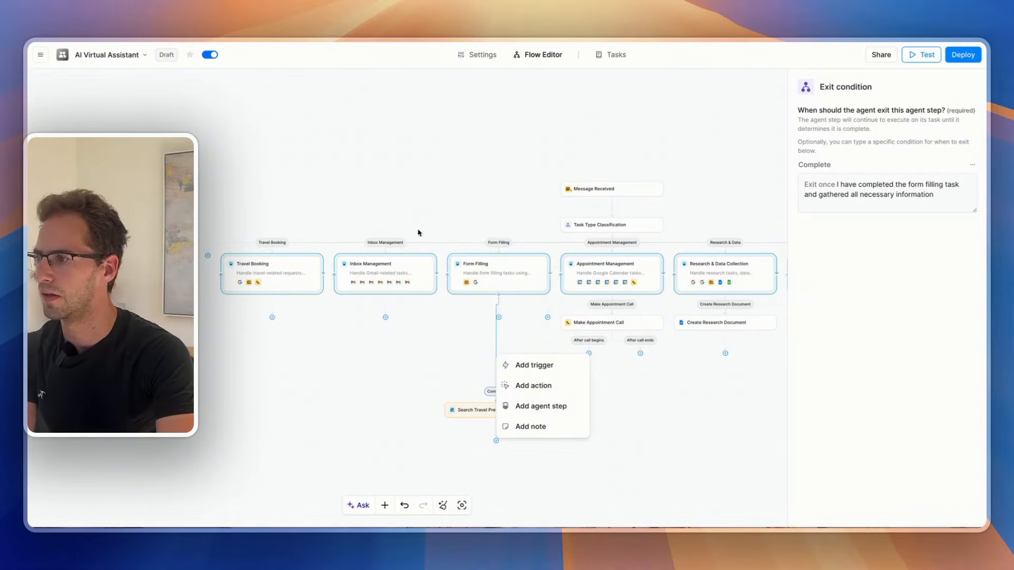
click(442, 191)
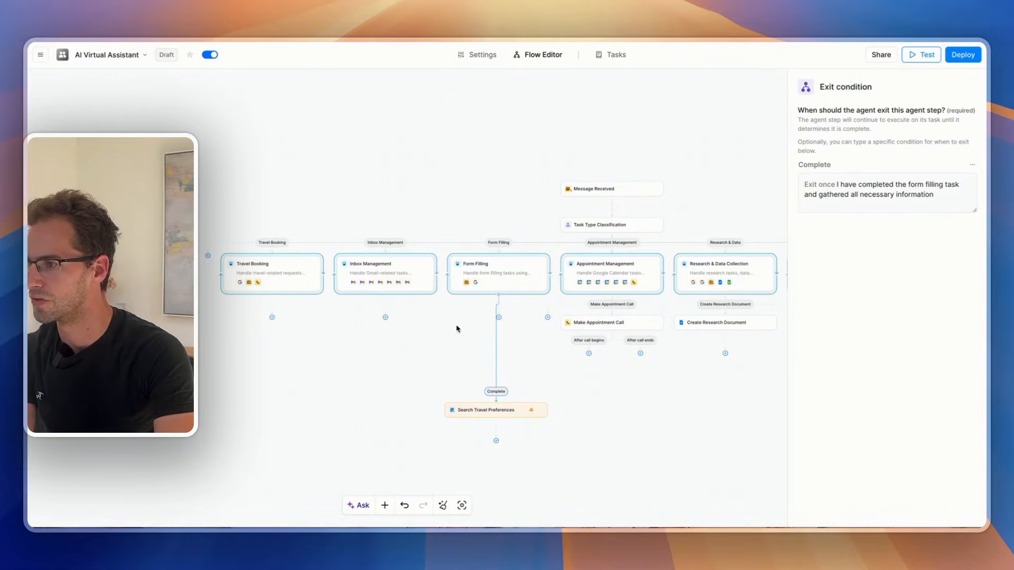
key(BackSpace)
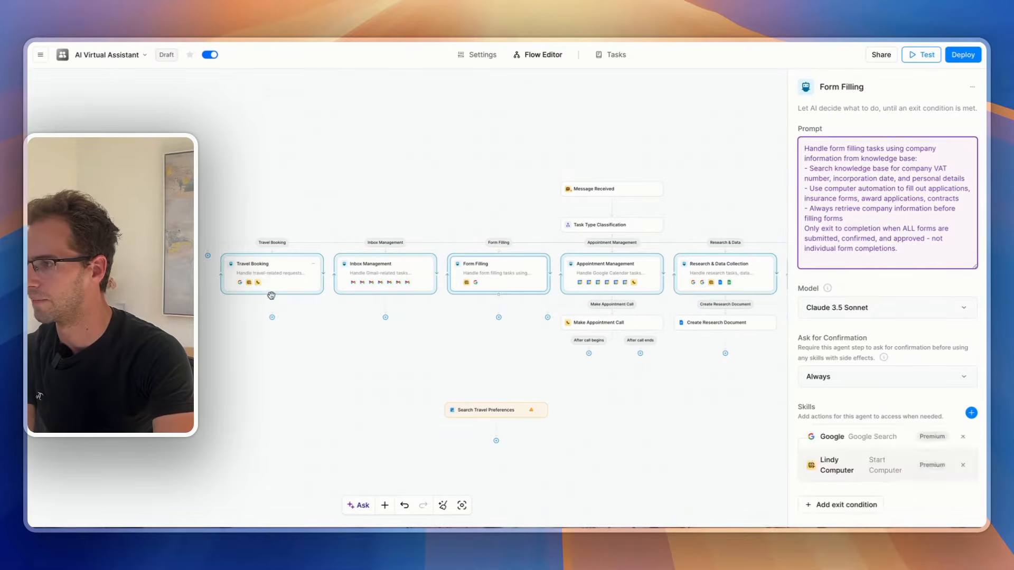
drag(272, 316, 288, 369)
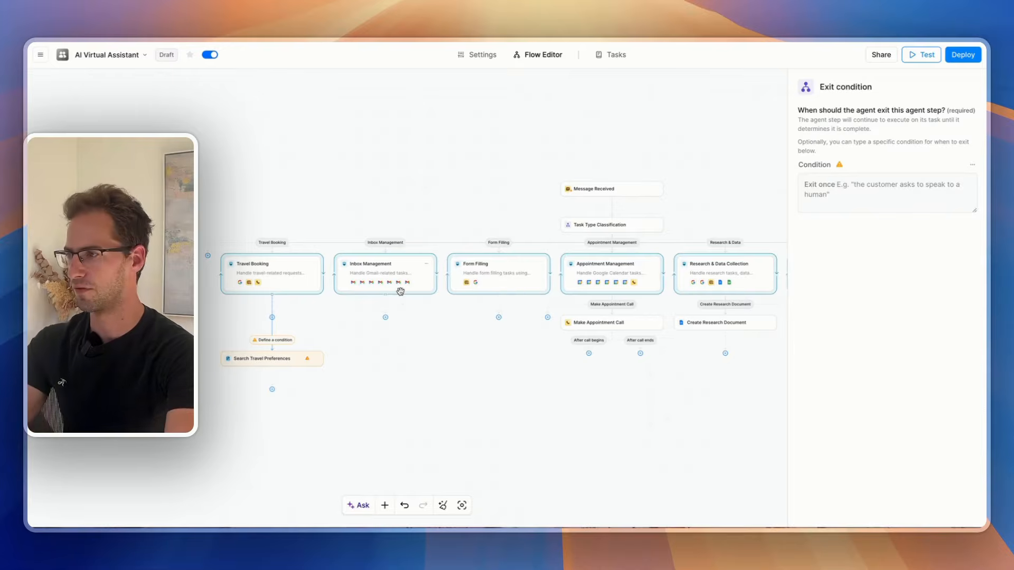
Step: Examine the agent branches from Travel Booking through Team Coordination and the skills attached to each
scroll(500, 315, right, 5)
scroll(500, 315, down, 1)
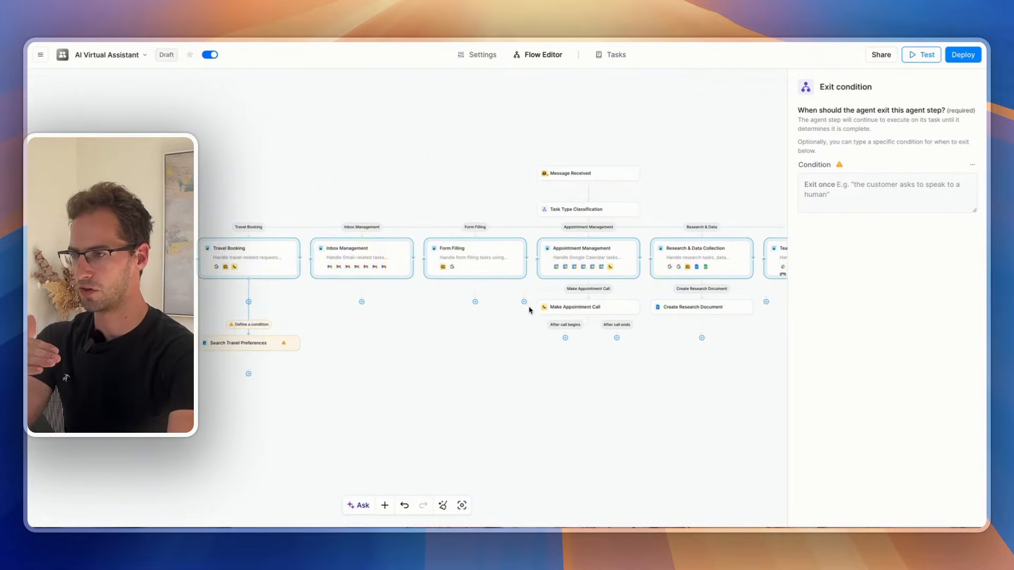
scroll(599, 310, right, 5)
scroll(645, 292, left, 8)
scroll(644, 292, down, 1)
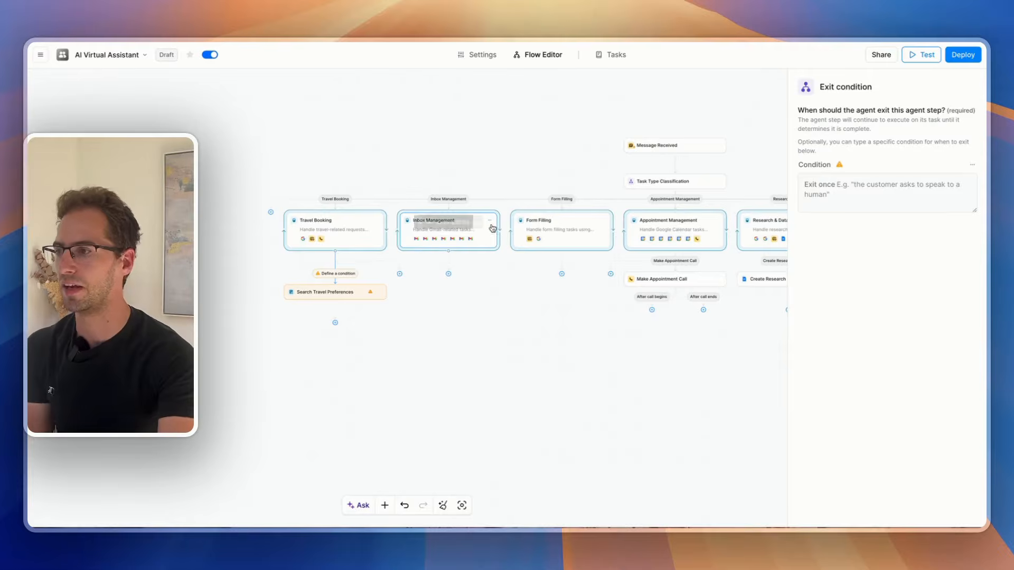
scroll(636, 238, right, 3)
scroll(636, 238, right, 5)
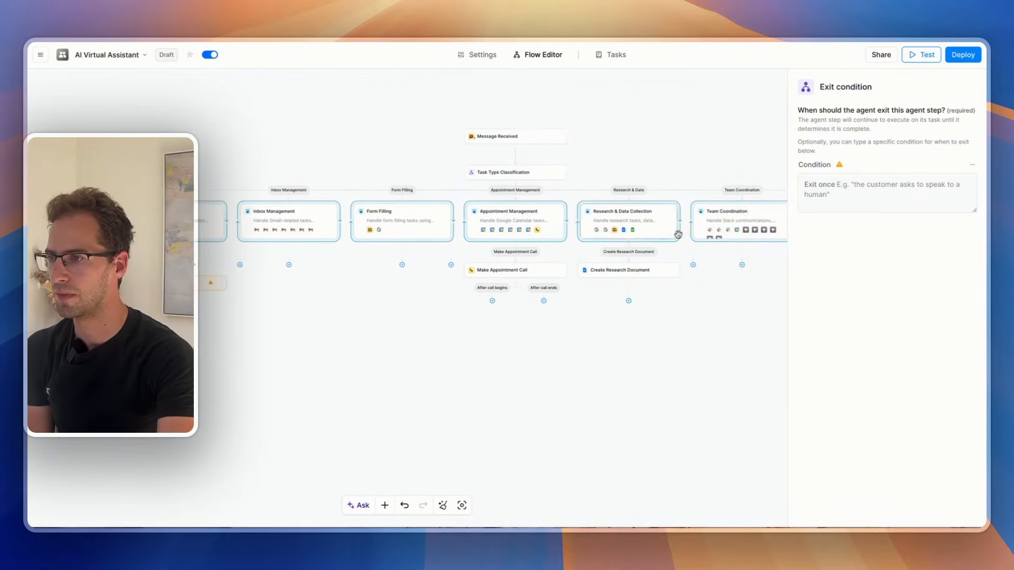
scroll(721, 239, left, 8)
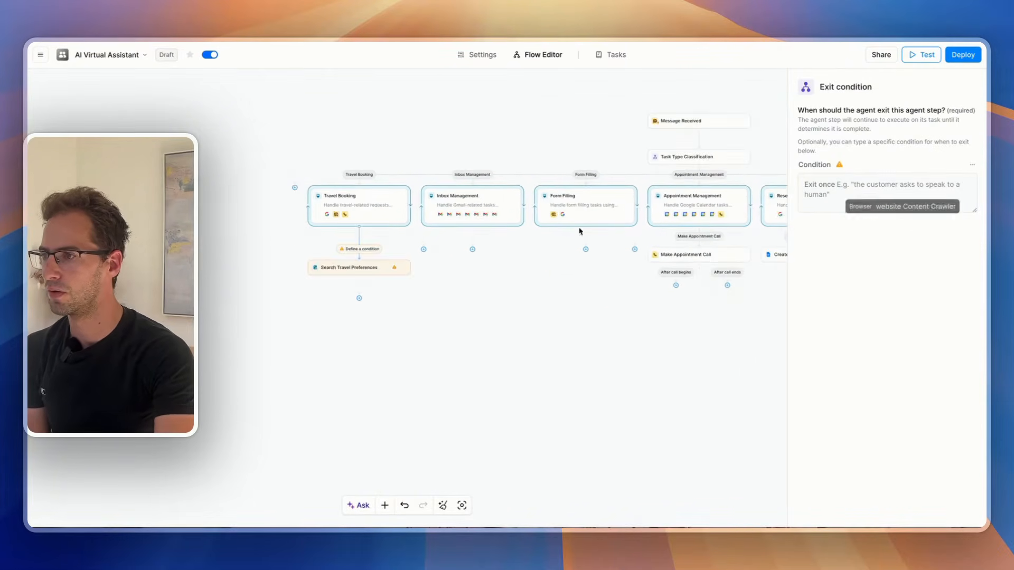
scroll(514, 209, right, 3)
scroll(515, 209, right, 3)
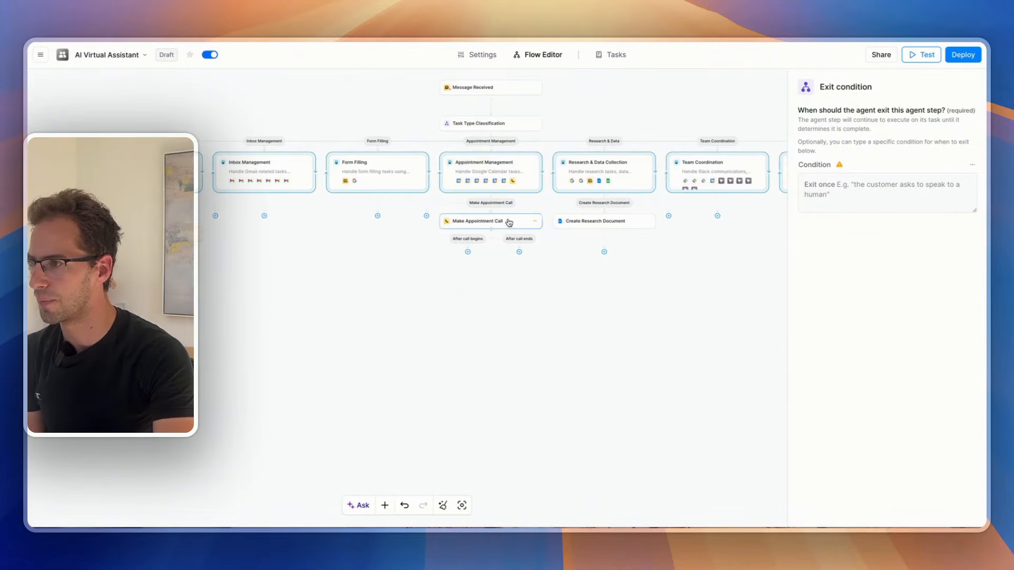
Step: Inspect the Appointment Management skills and move the Make Appointment Call step slightly lower beneath that agent
scroll(464, 226, up, 5)
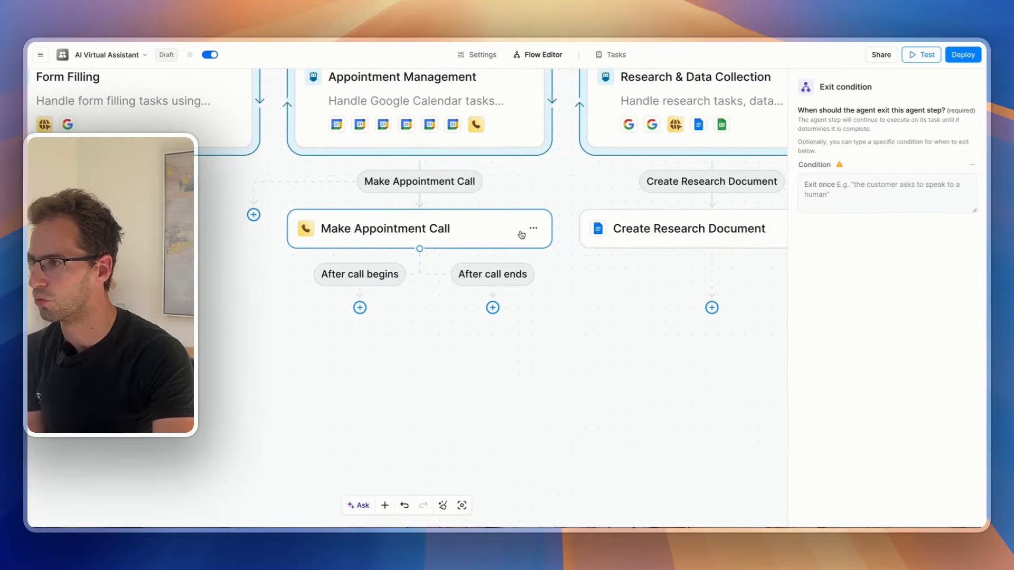
scroll(538, 217, up, 2)
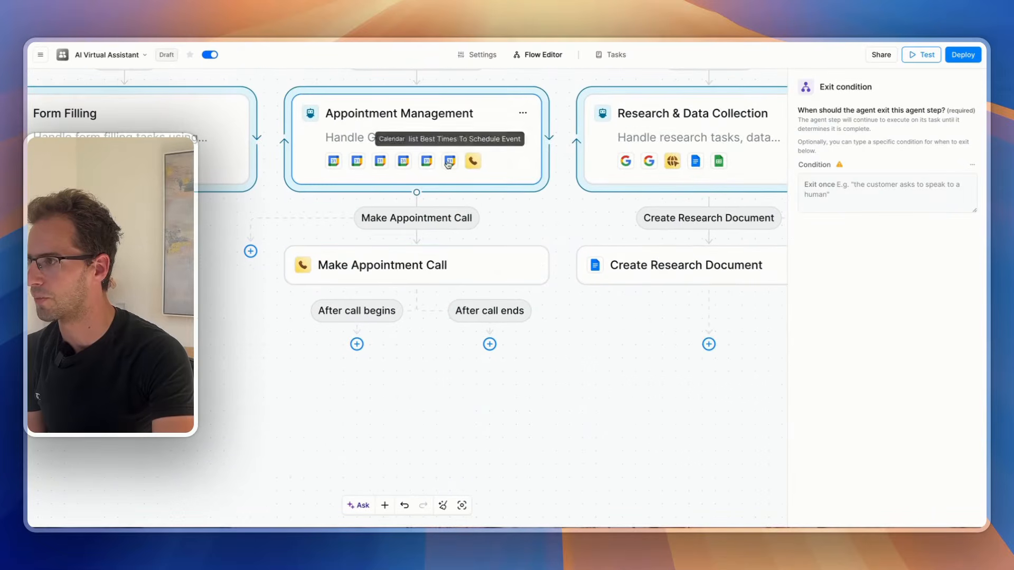
drag(427, 278, 421, 304)
Step: Examine the Research & Data Collection branch, the Meeting Prep agent and the separate Daily Summary flow
scroll(719, 267, right, 3)
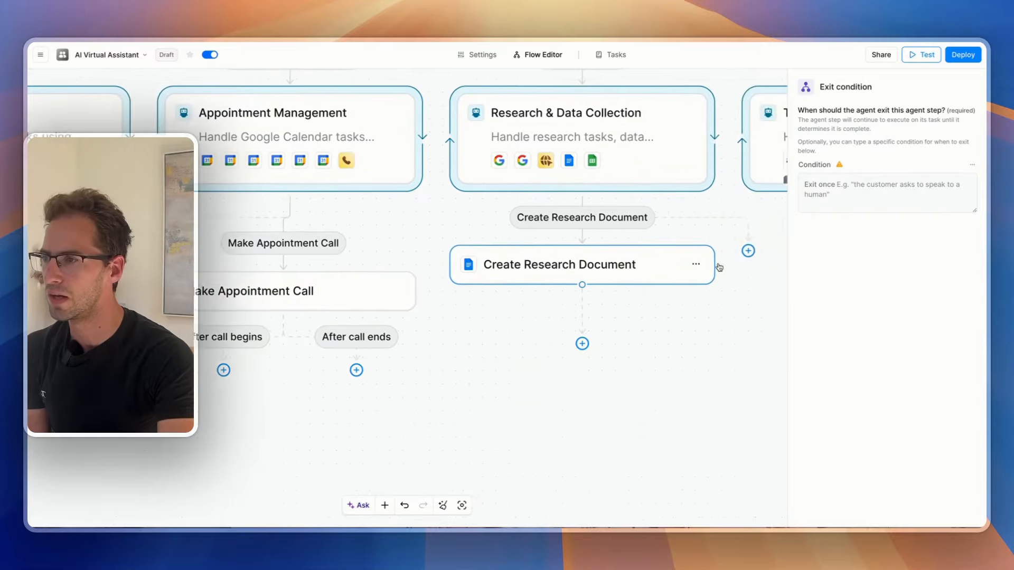
scroll(719, 267, up, 2)
scroll(719, 267, right, 1)
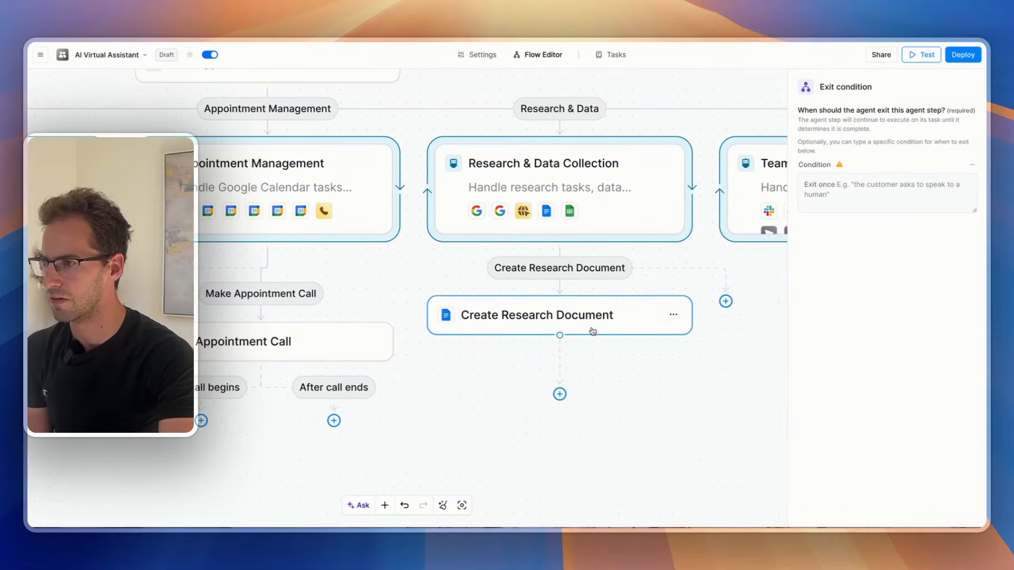
scroll(592, 330, down, 5)
scroll(627, 330, right, 5)
scroll(627, 330, right, 4)
scroll(672, 320, up, 5)
scroll(672, 320, up, 1)
scroll(672, 320, down, 5)
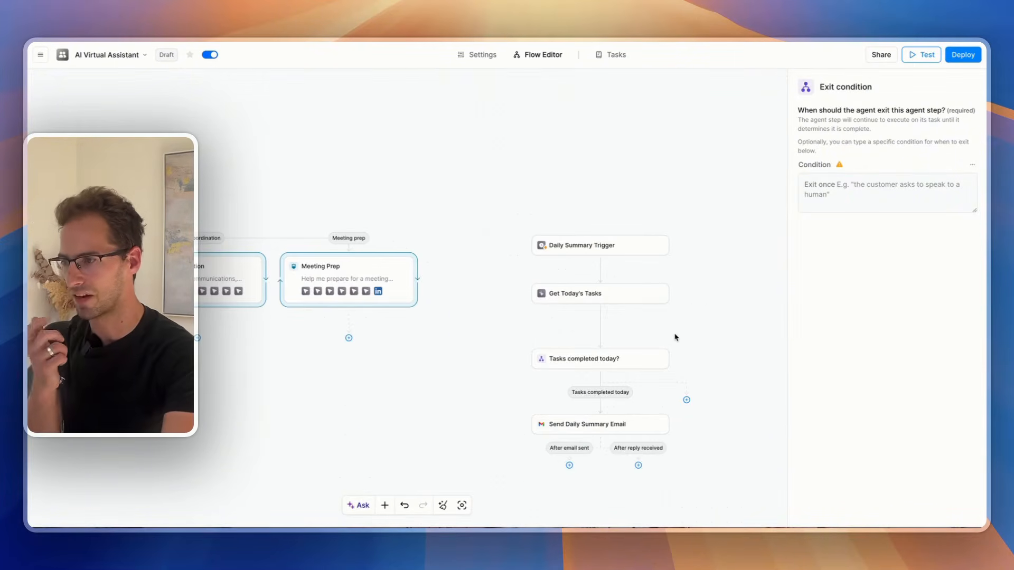
Step: Check the Daily Summary Trigger schedule, the Get Today's Tasks settings and the "Tasks completed today?" condition
click(573, 254)
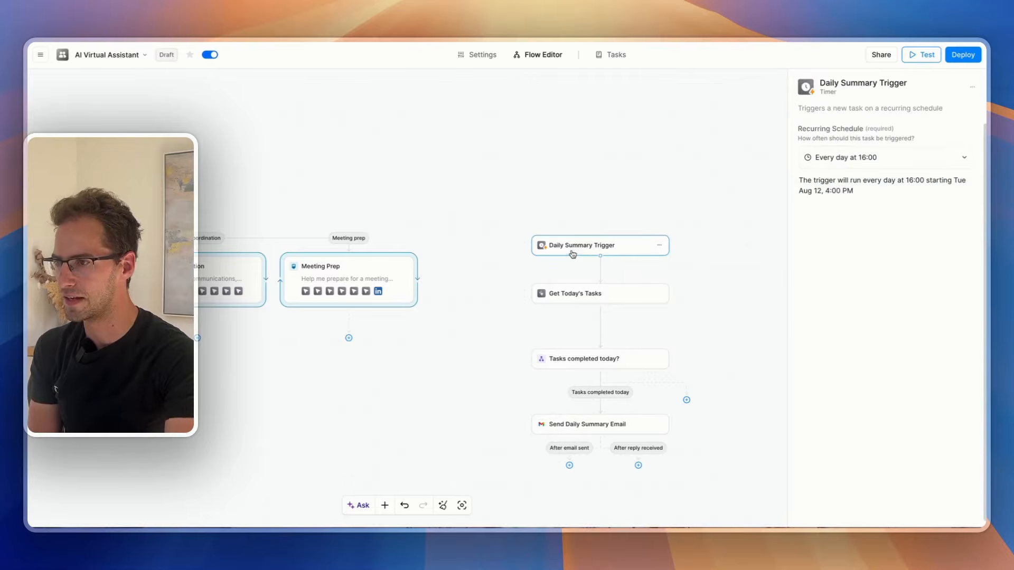
click(571, 295)
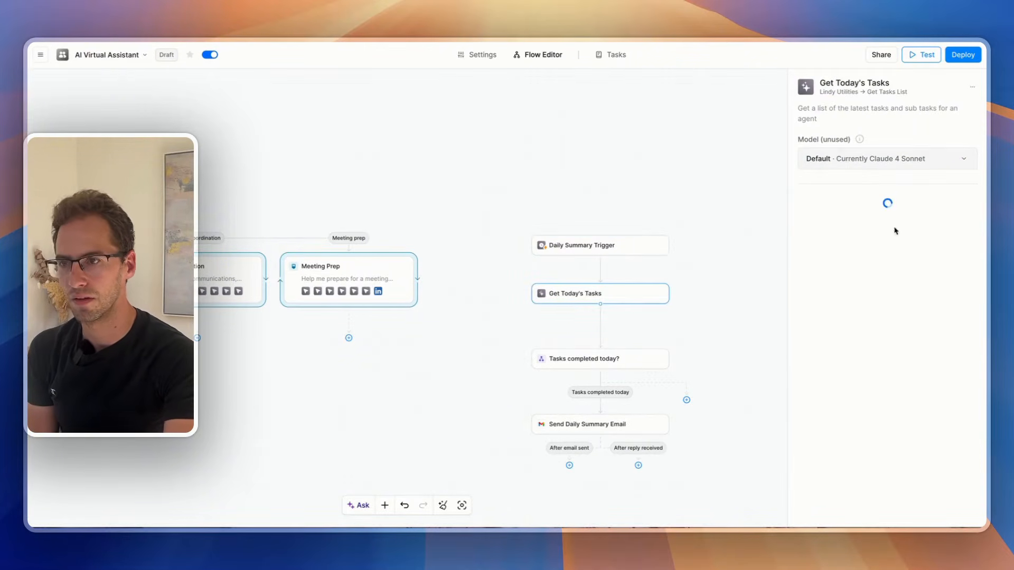
click(828, 292)
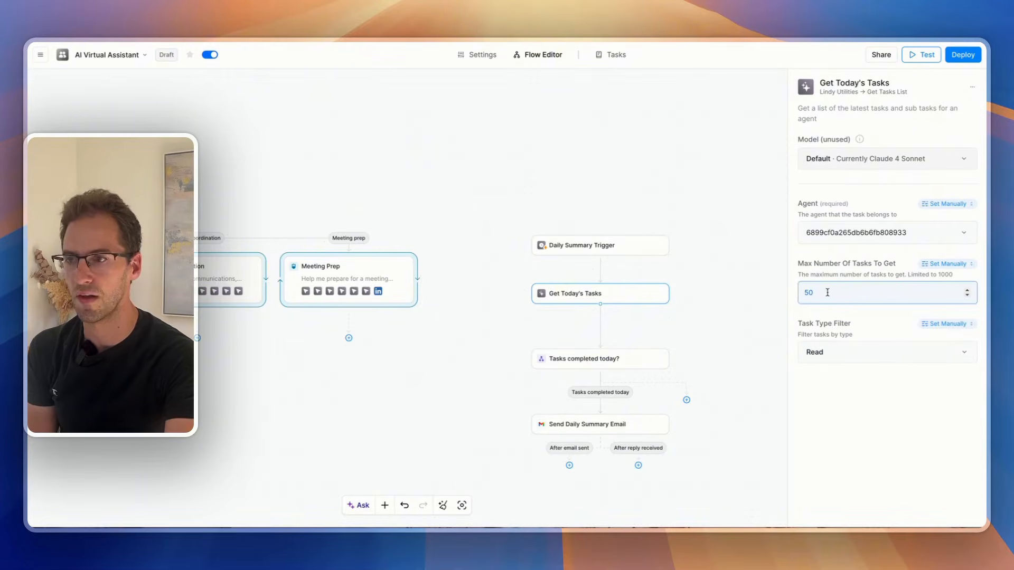
click(563, 363)
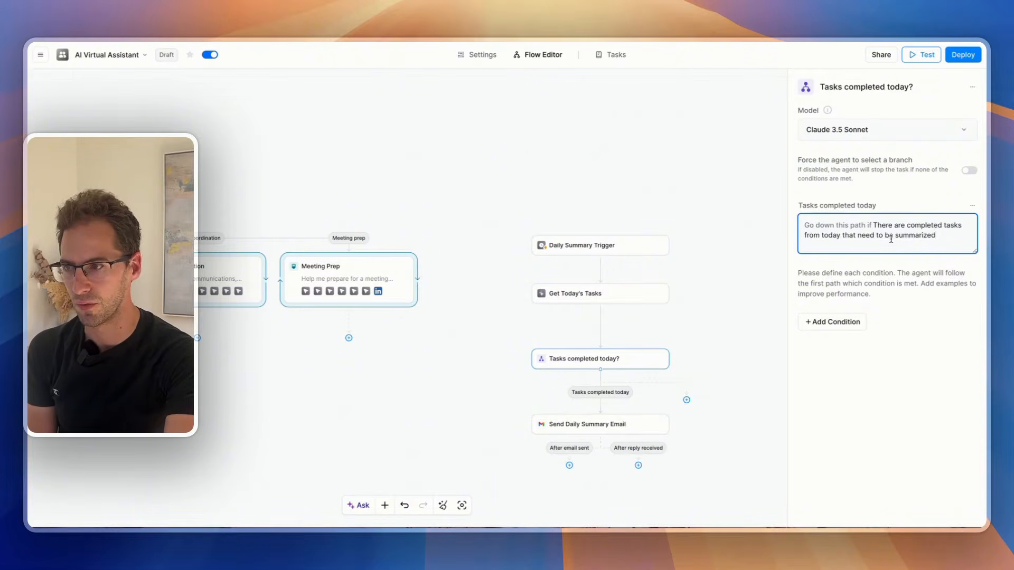
Step: Review the recipient, subject, body prompt and signature of the Send Daily Summary Email action
click(591, 430)
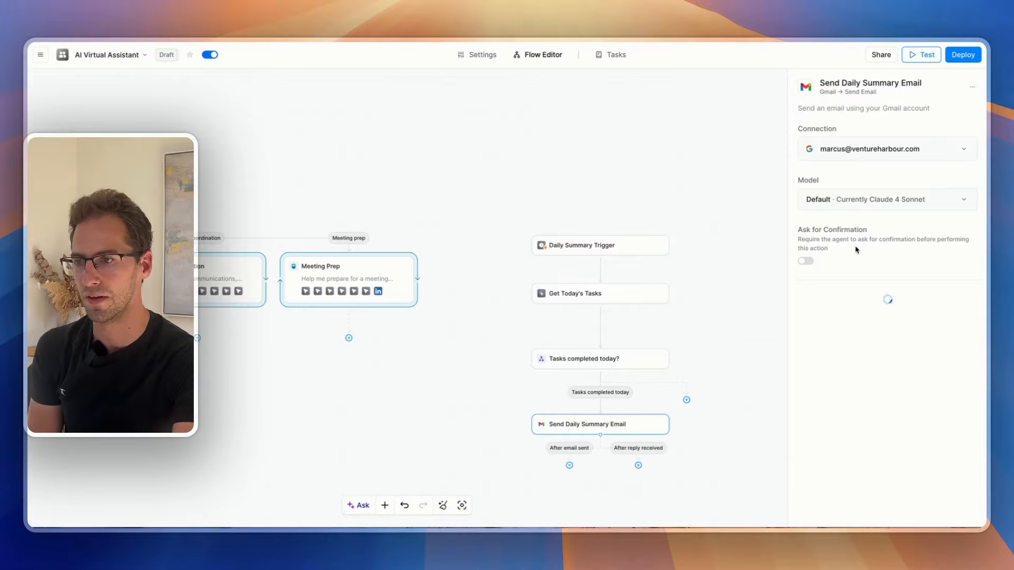
scroll(850, 307, down, 5)
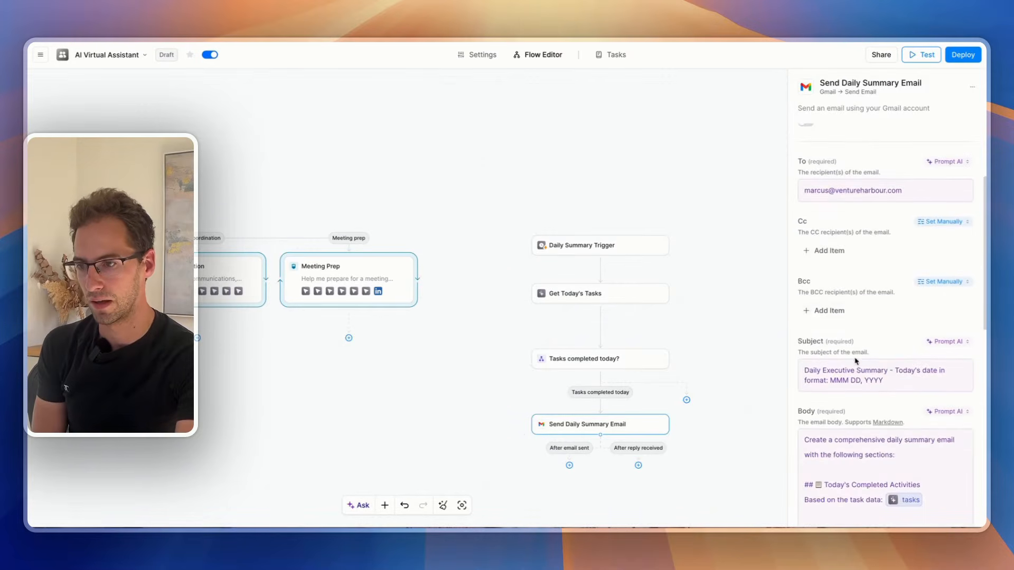
scroll(866, 370, down, 3)
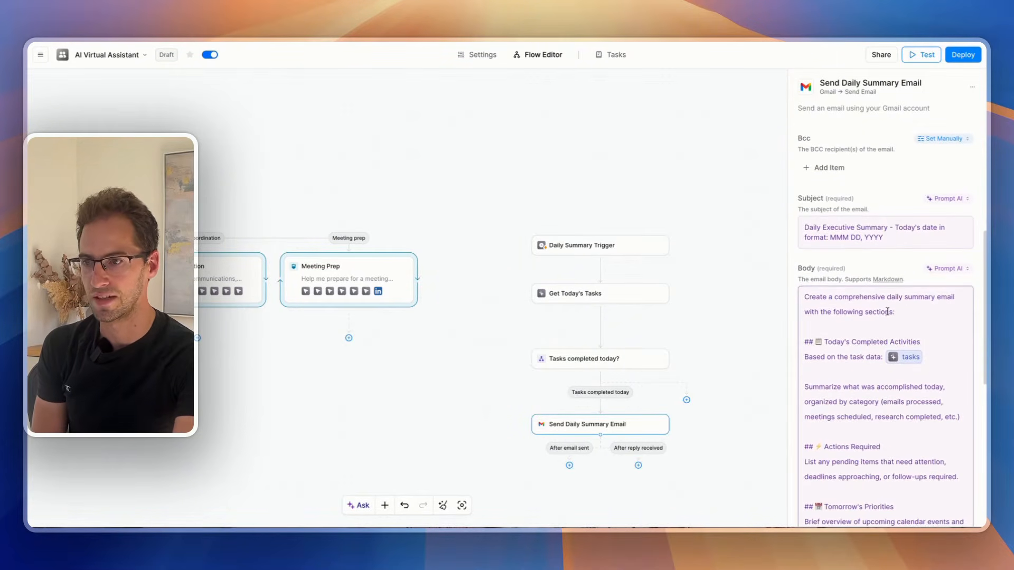
scroll(889, 313, down, 3)
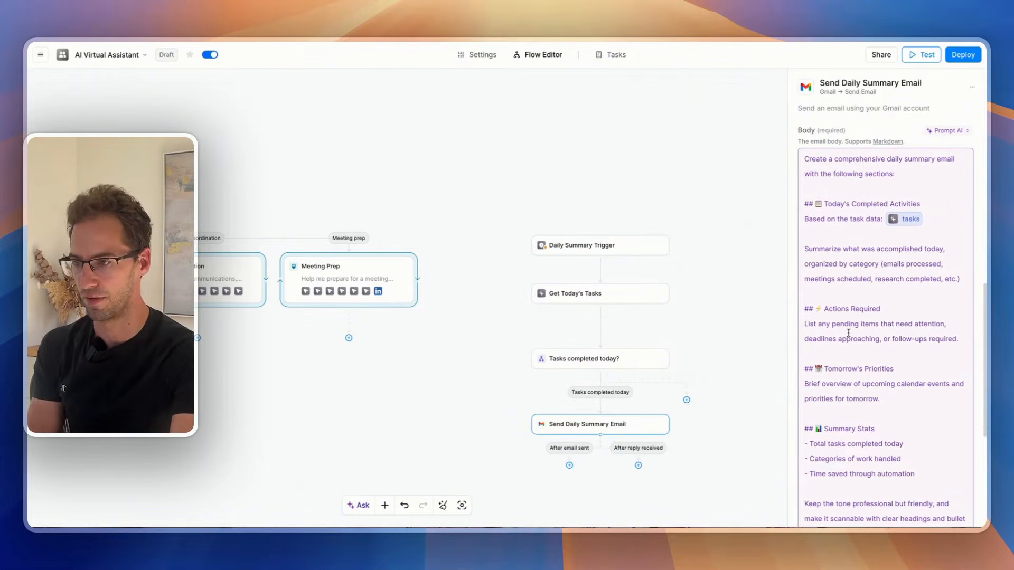
scroll(847, 332, down, 3)
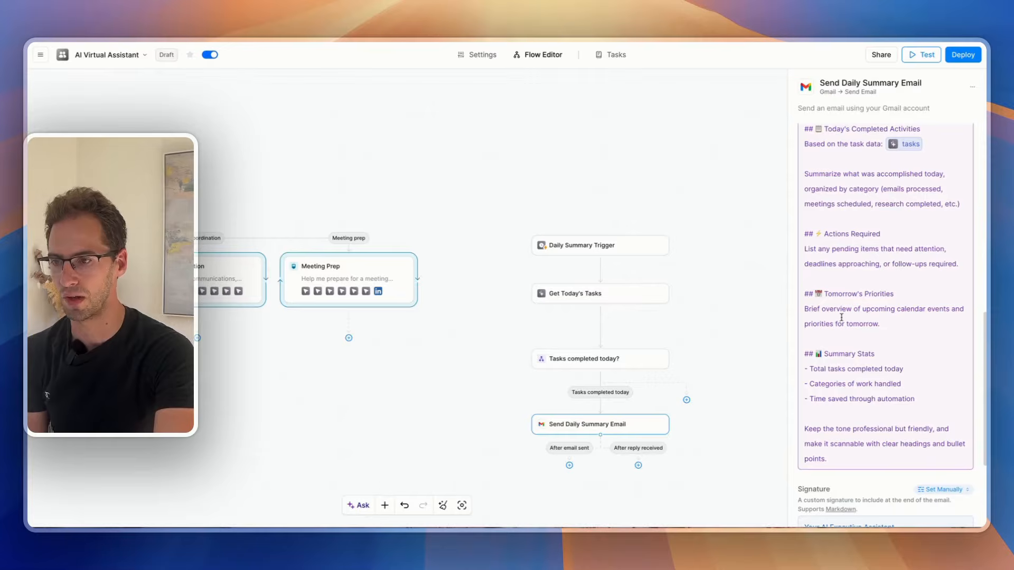
scroll(838, 380, down, 2)
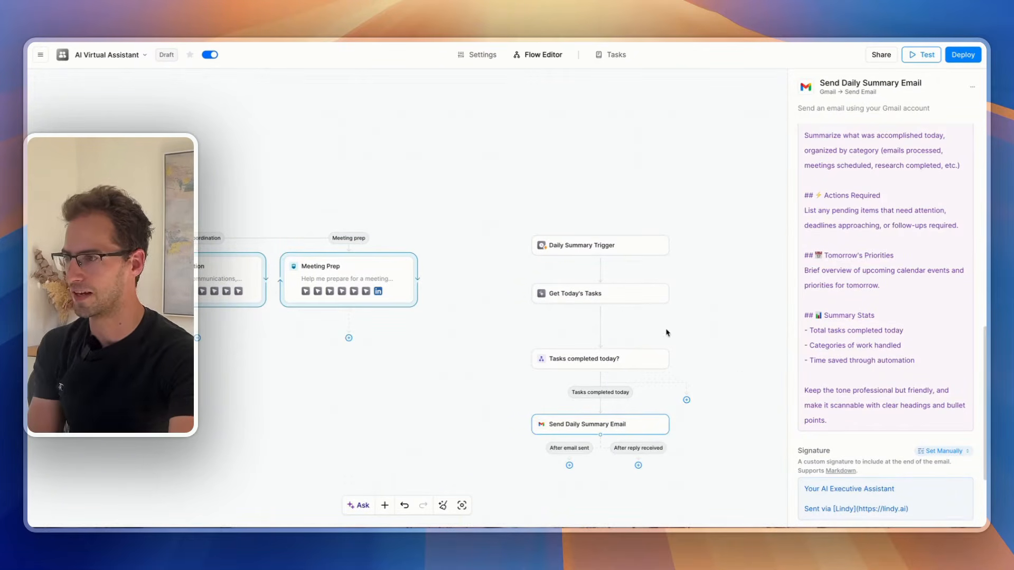
Step: Close the email action's settings and survey the whole flow from Travel Booking to the Daily Summary steps
scroll(598, 342, left, 5)
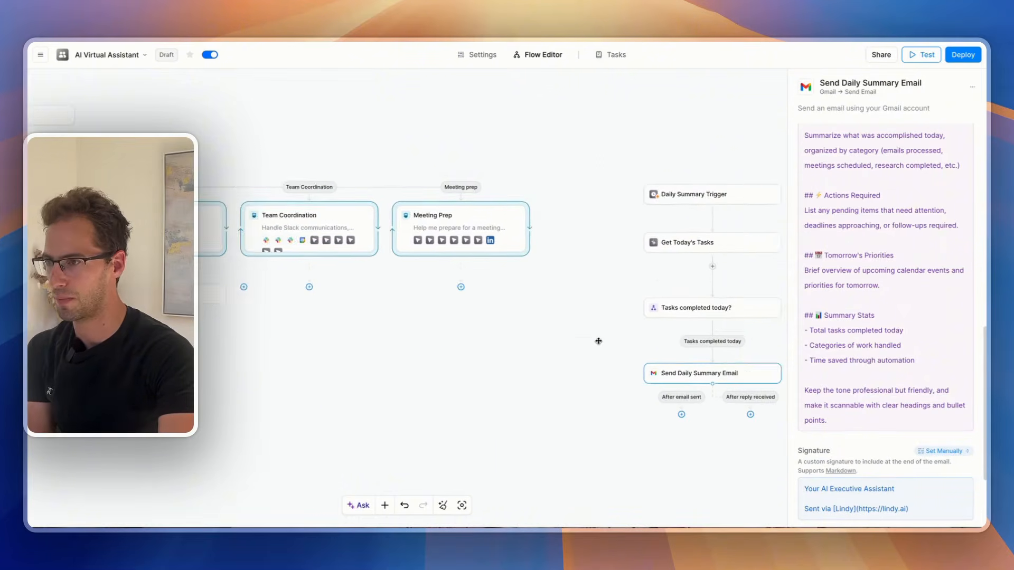
scroll(598, 341, left, 2)
click(598, 342)
scroll(599, 344, down, 5)
scroll(598, 344, left, 3)
scroll(350, 276, left, 3)
scroll(350, 277, down, 1)
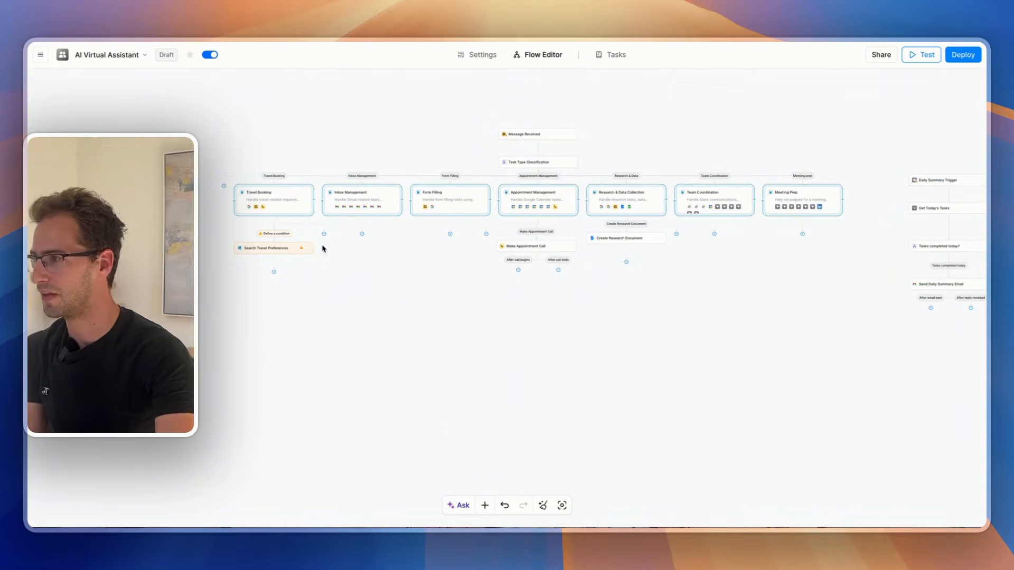
Step: Try adding a Perform action step below the Meeting Prep agent
click(802, 235)
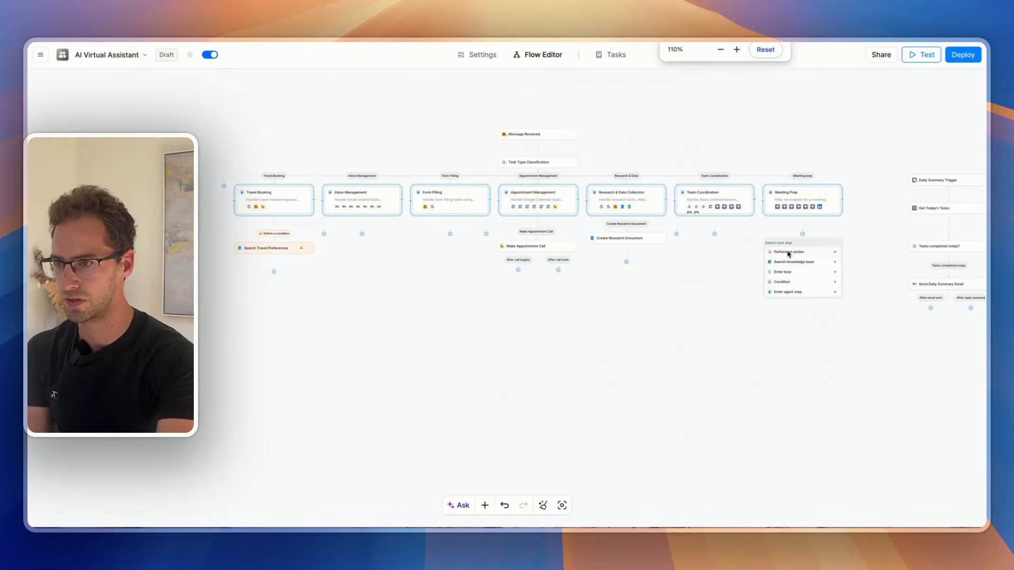
scroll(891, 286, up, 5)
click(856, 251)
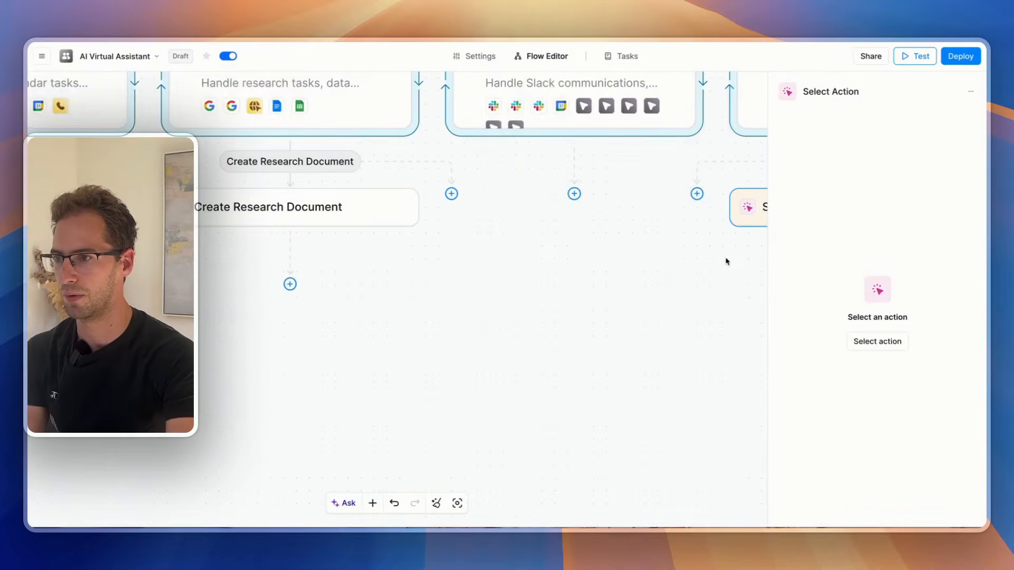
scroll(697, 258, down, 5)
click(737, 235)
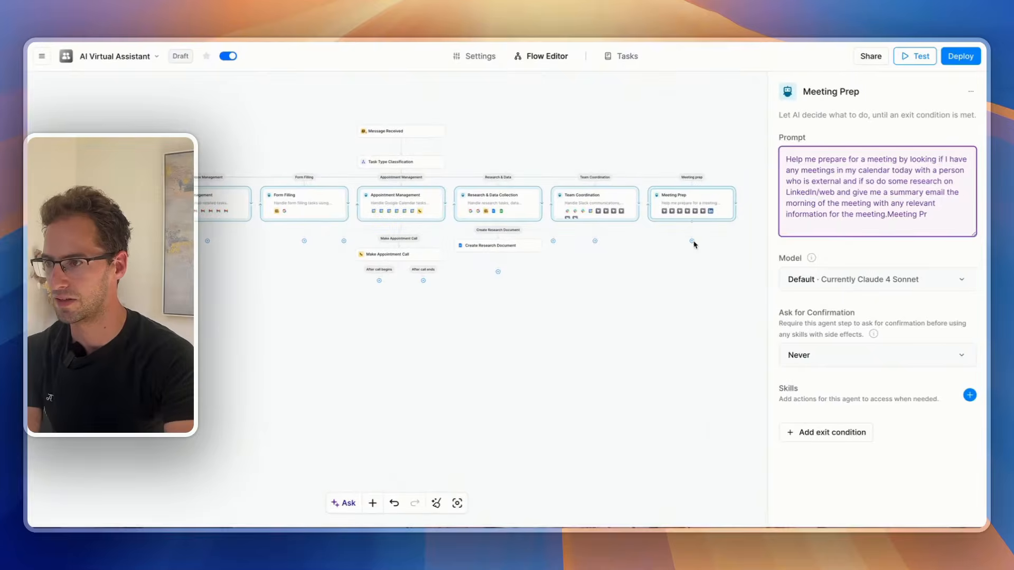
Step: Add a Search Knowledge Base step below the Meeting Prep agent and dismiss the source selection without choosing one
click(691, 241)
click(695, 272)
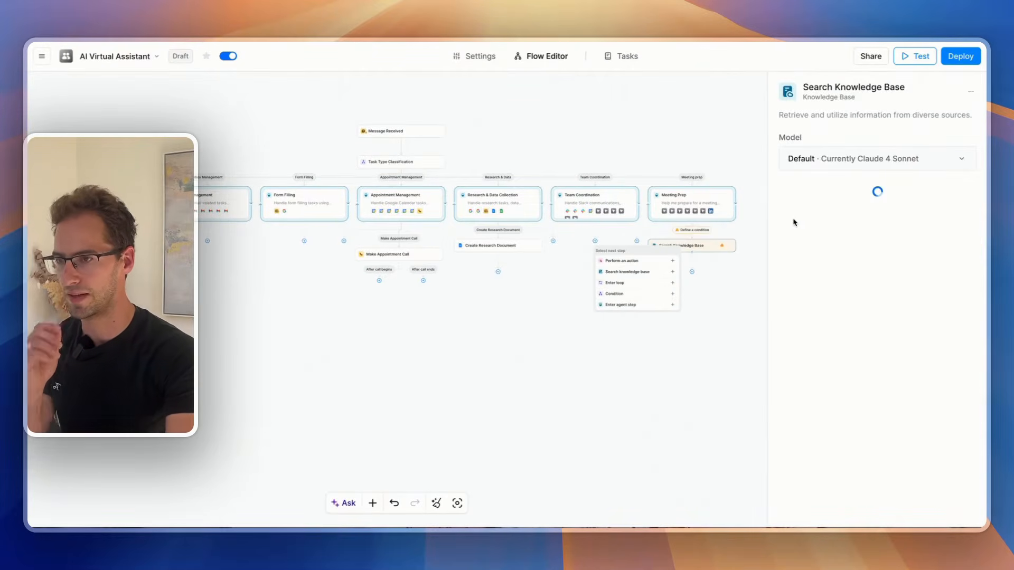
click(780, 240)
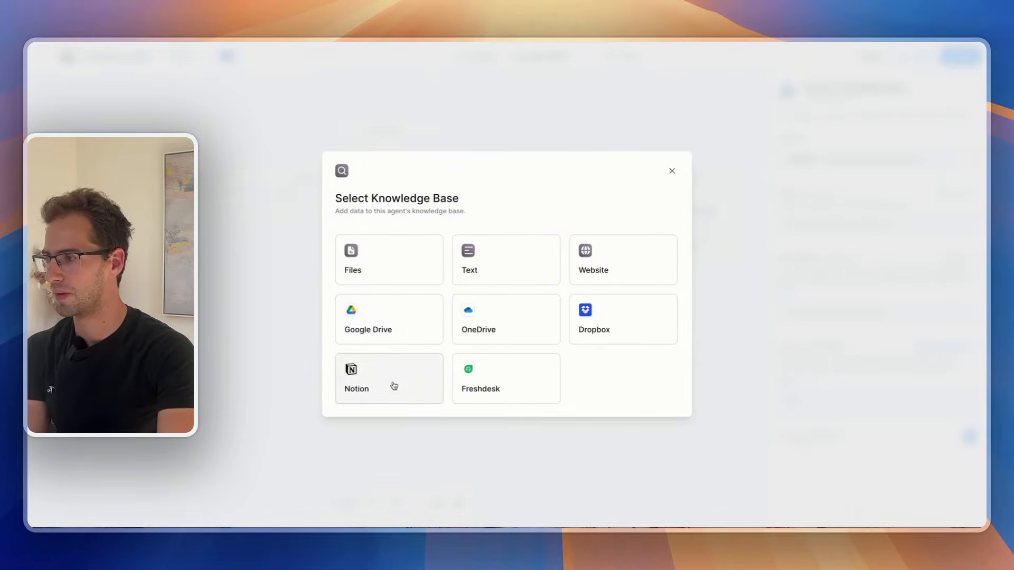
click(295, 393)
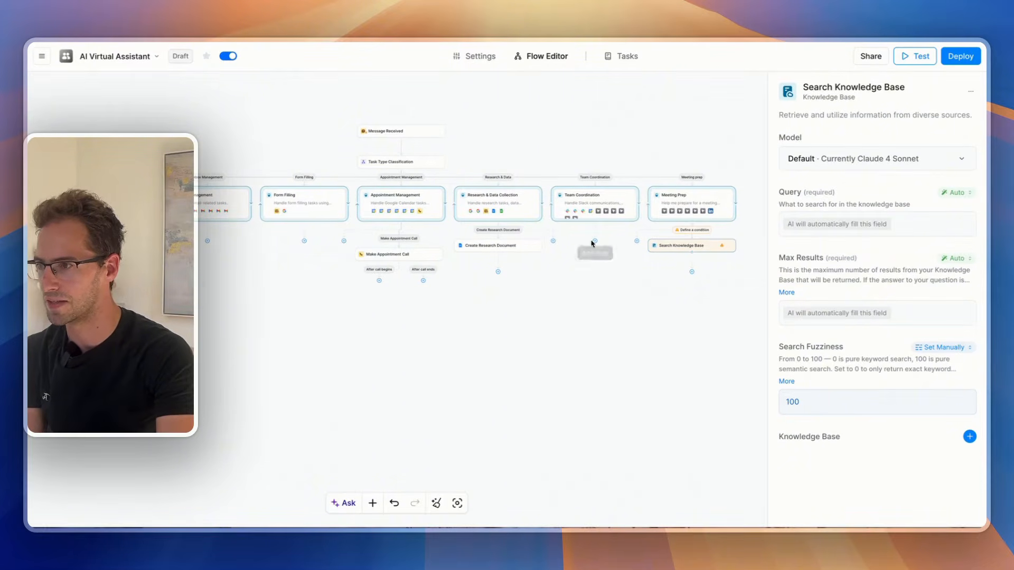
Step: Add a Search Knowledge Base step below the Team Coordination agent and choose Notion as its knowledge source
click(594, 242)
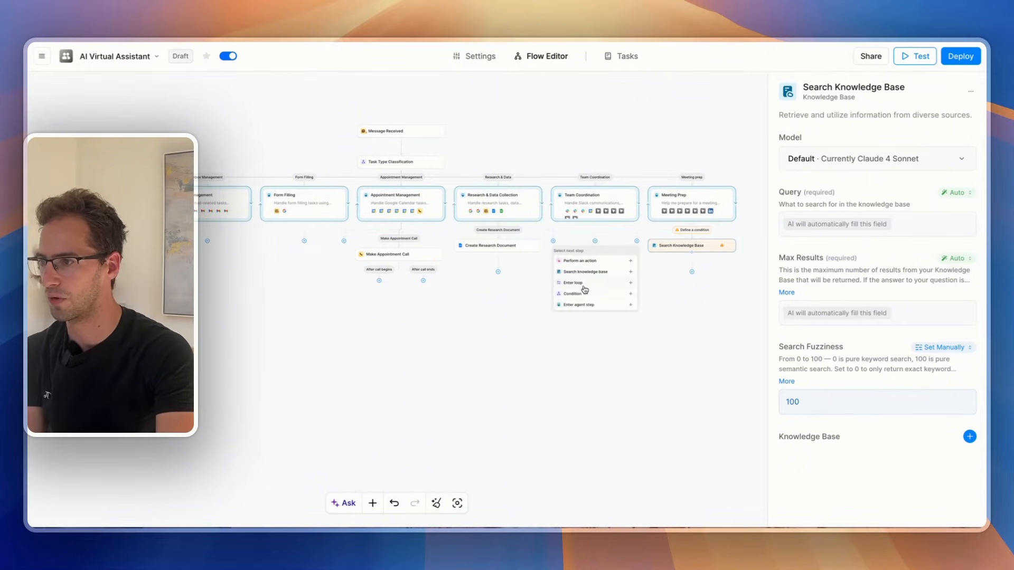
click(586, 273)
click(380, 391)
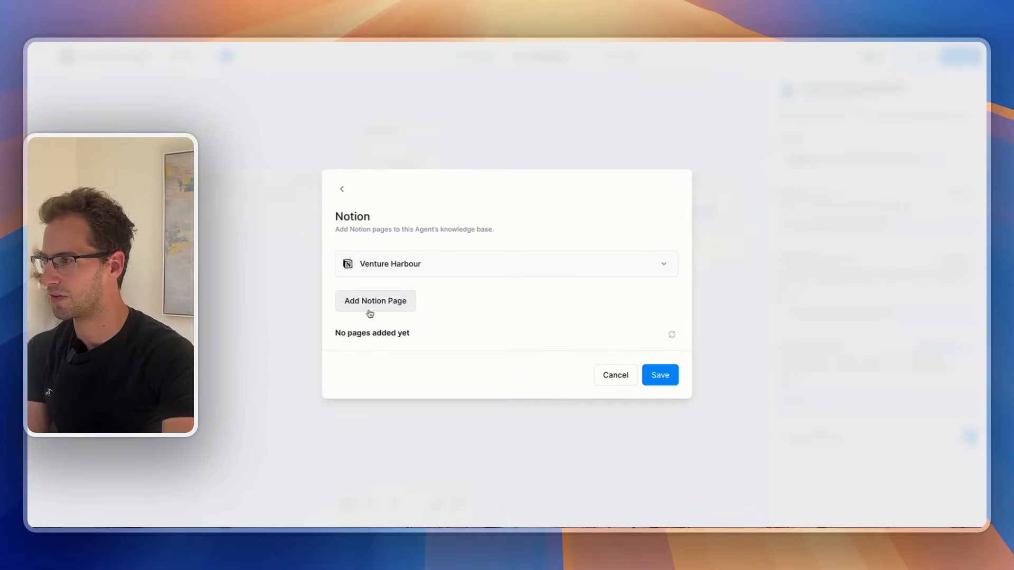
Step: Add all pages of the Venture Harbour Notion workspace to the knowledge base and save the source
click(374, 309)
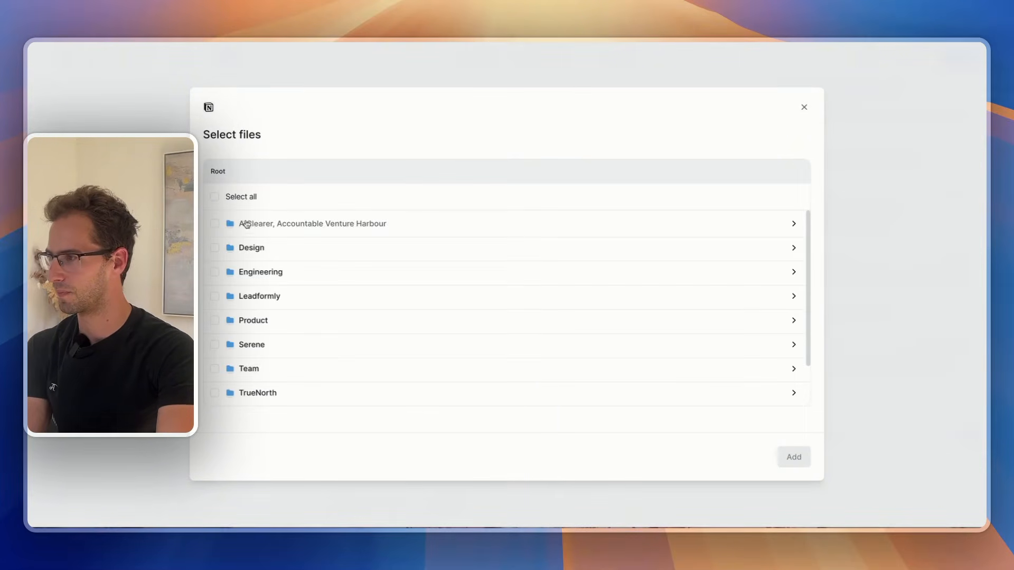
click(212, 196)
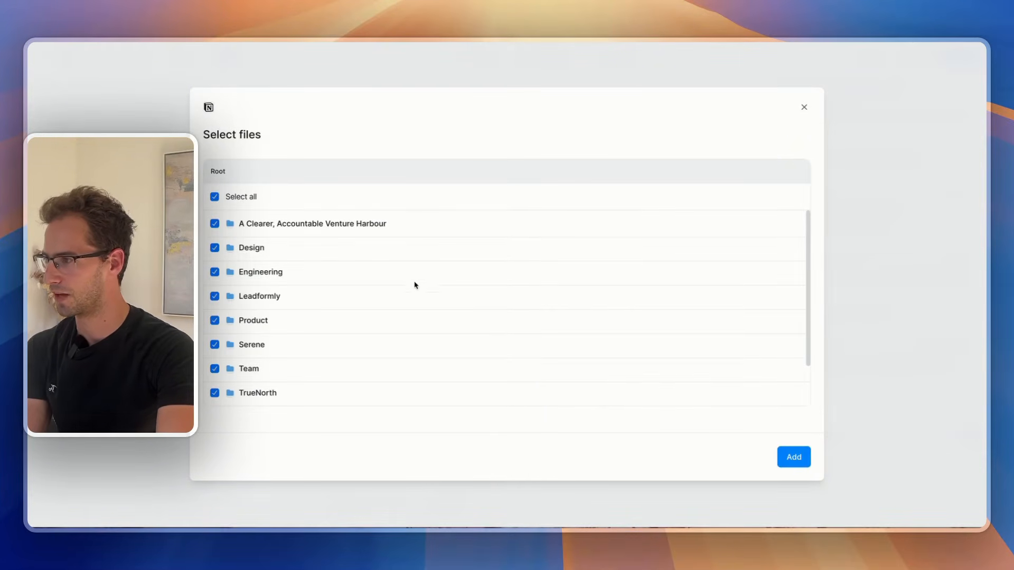
click(807, 458)
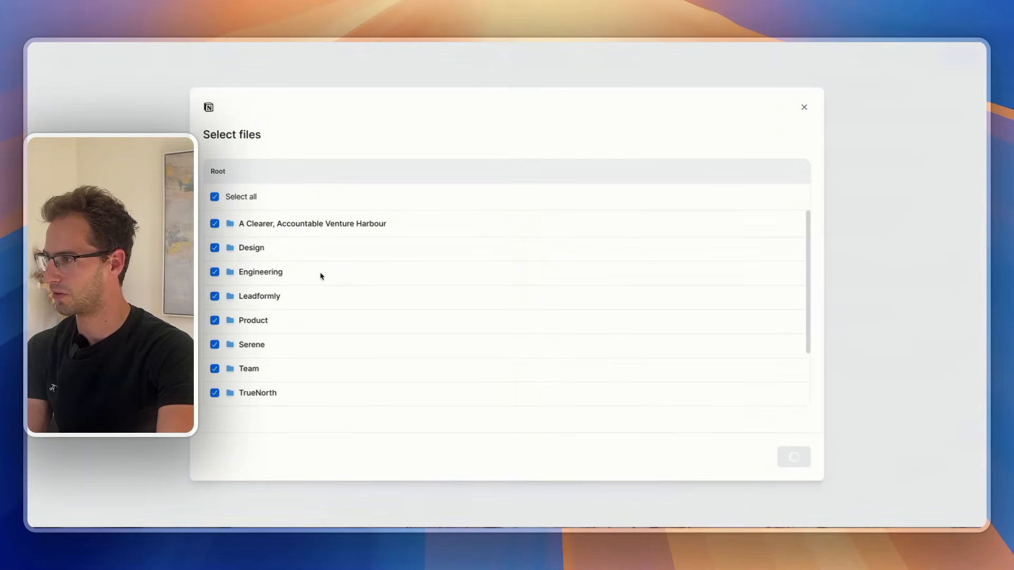
scroll(319, 274, down, 1)
click(661, 448)
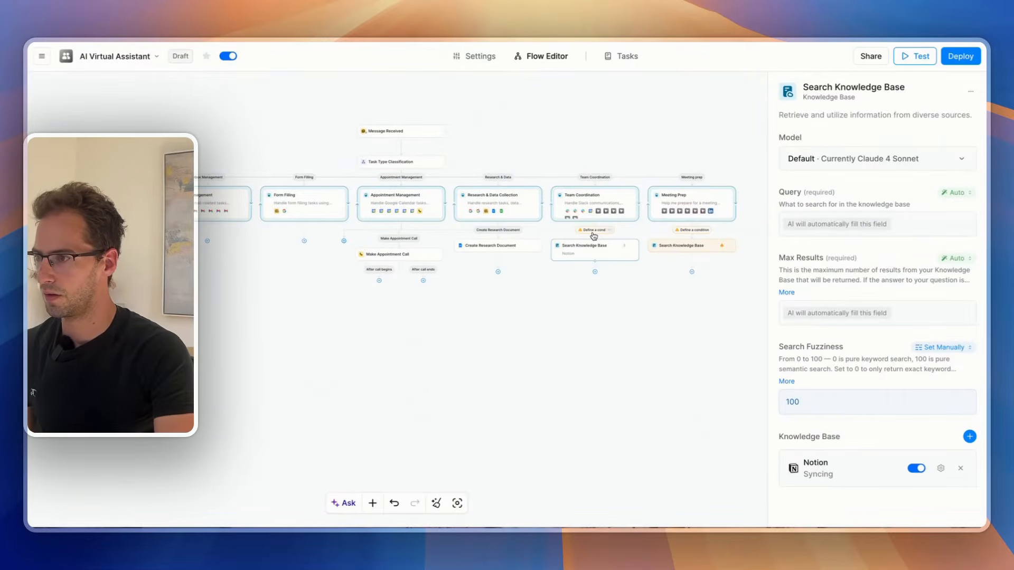
Step: Move the Search Knowledge Base step further below Team Coordination and begin its exit condition with "Exit once"
drag(600, 245, 601, 280)
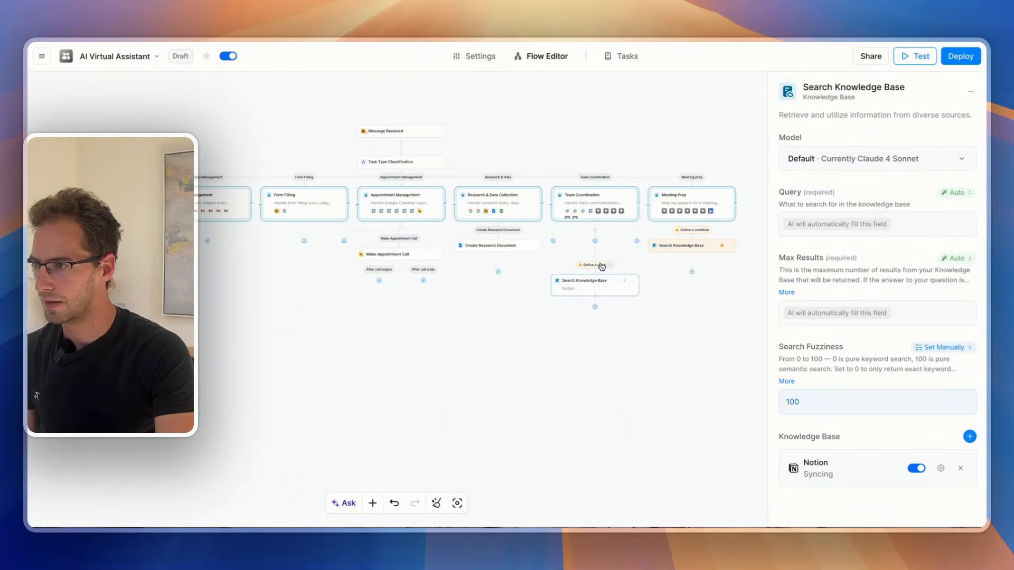
click(602, 267)
text(Exit once)
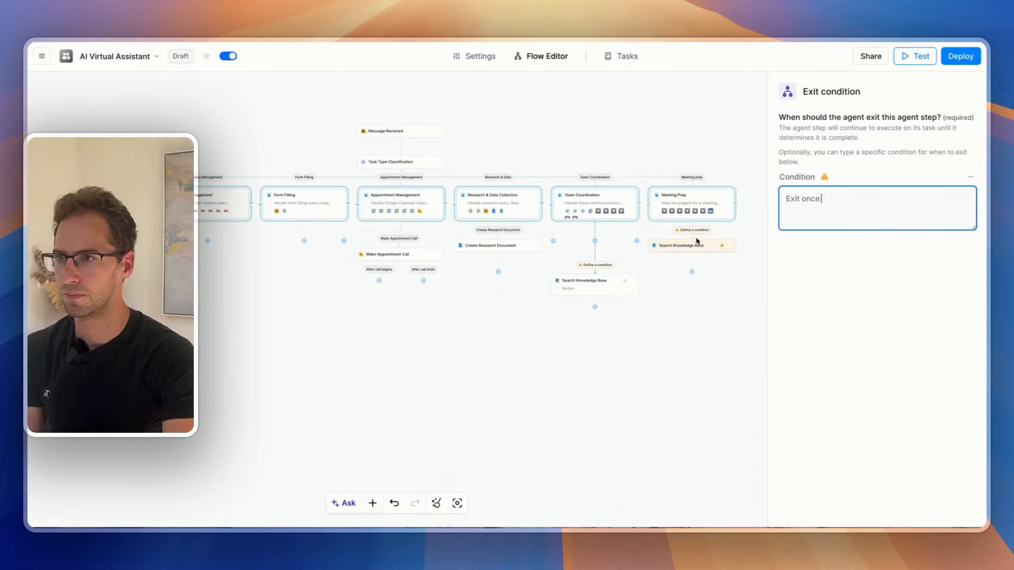
Step: Add the Search Knowledge Base skill to the Team Coordination agent, then check its skills list and close its settings
scroll(605, 242, up, 5)
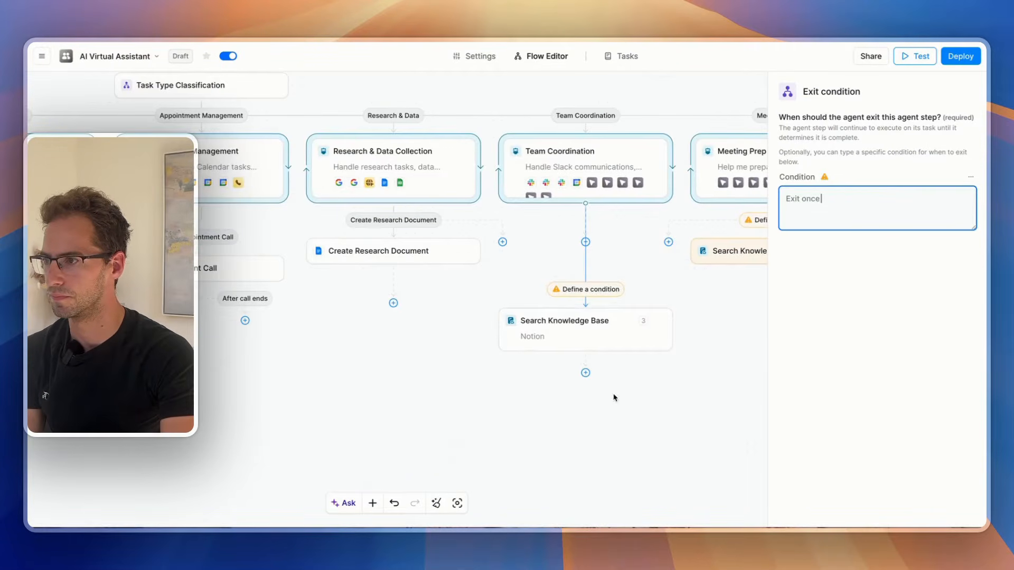
click(630, 161)
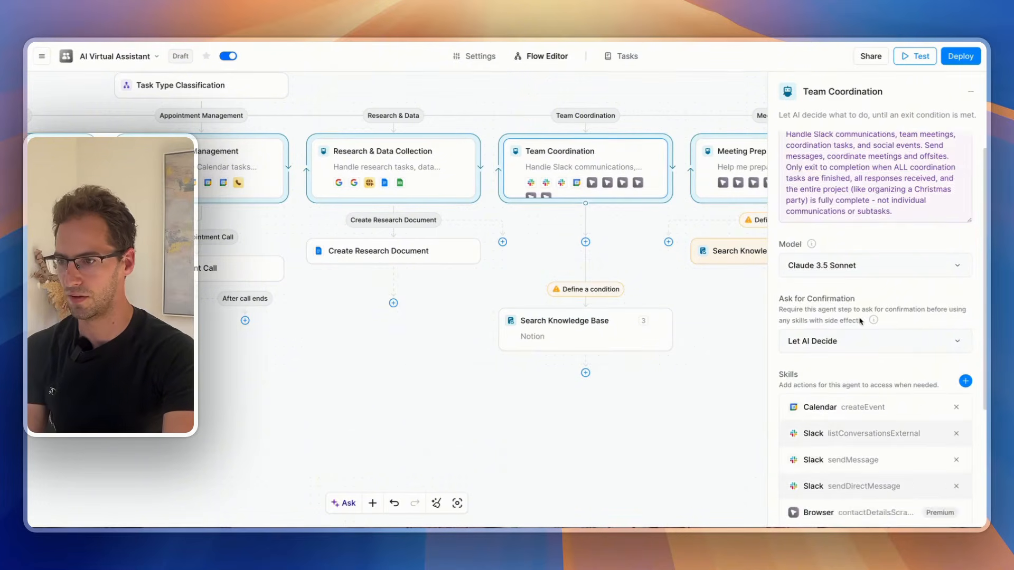
scroll(840, 435, down, 4)
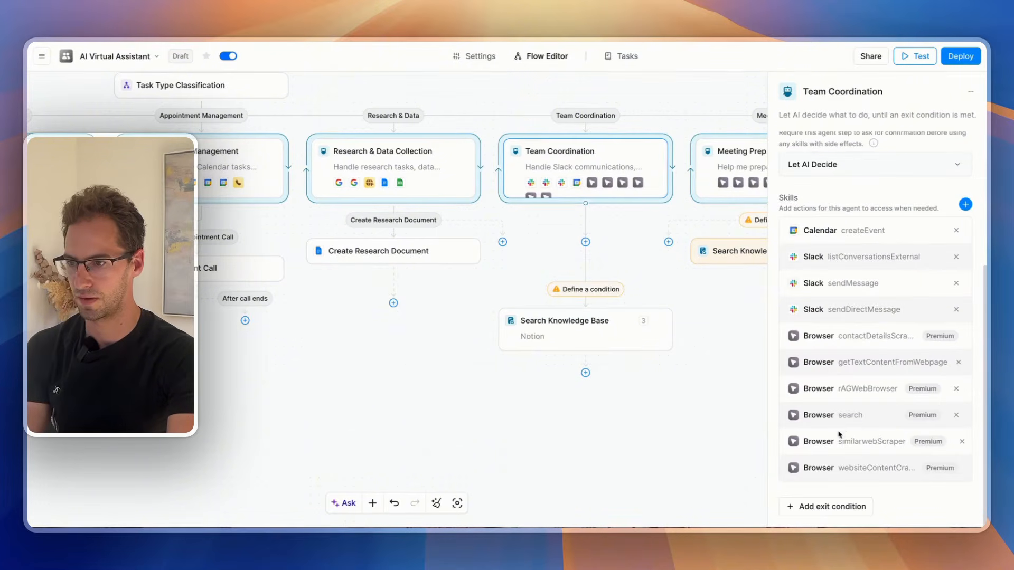
click(965, 204)
text(knowle)
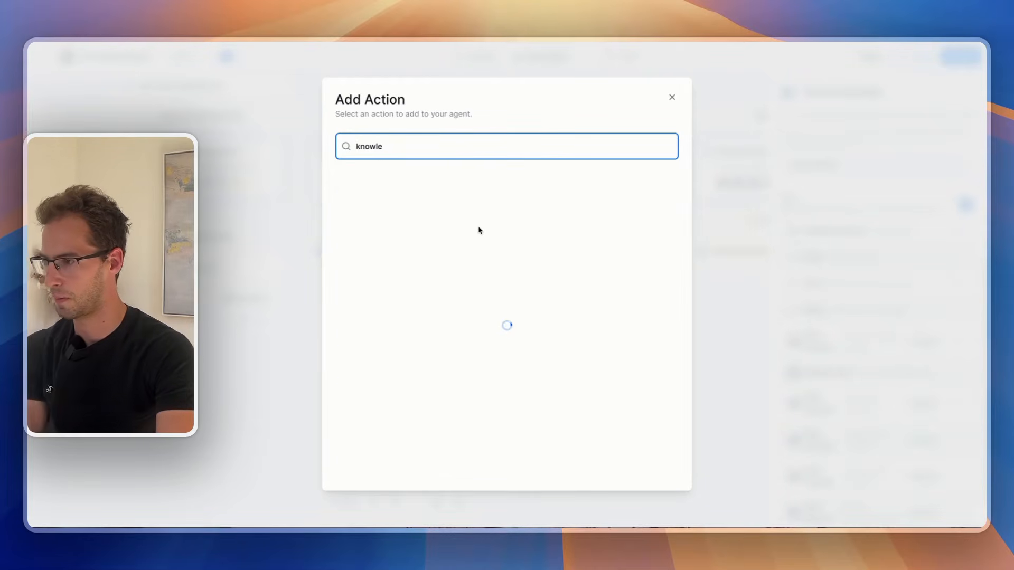
scroll(407, 316, down, 2)
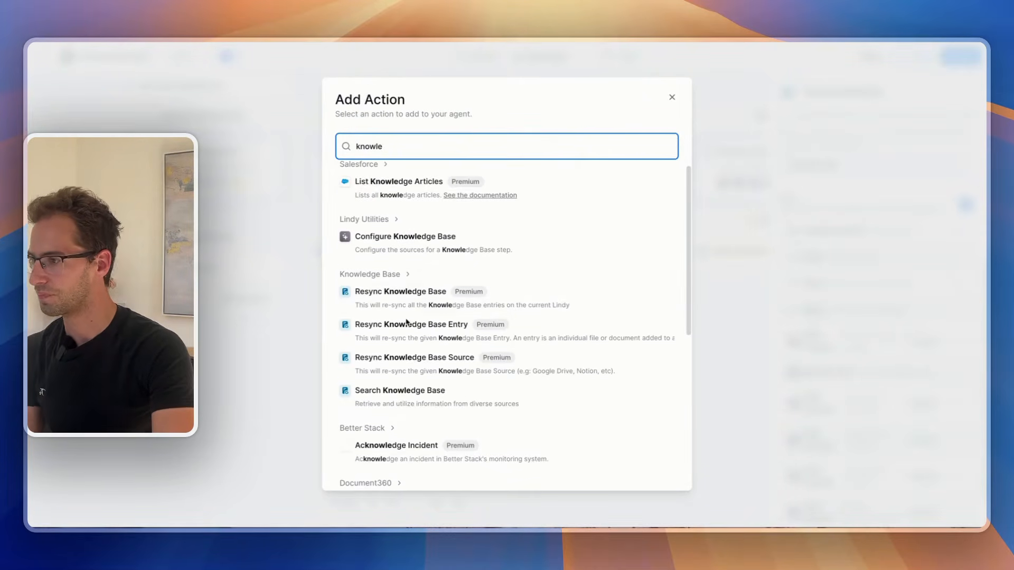
click(407, 371)
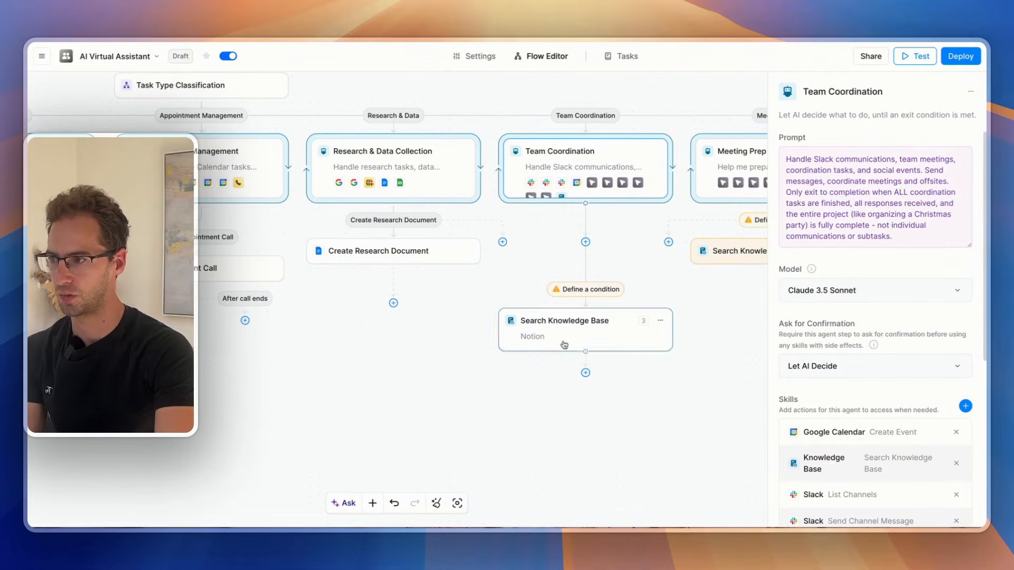
scroll(869, 364, down, 3)
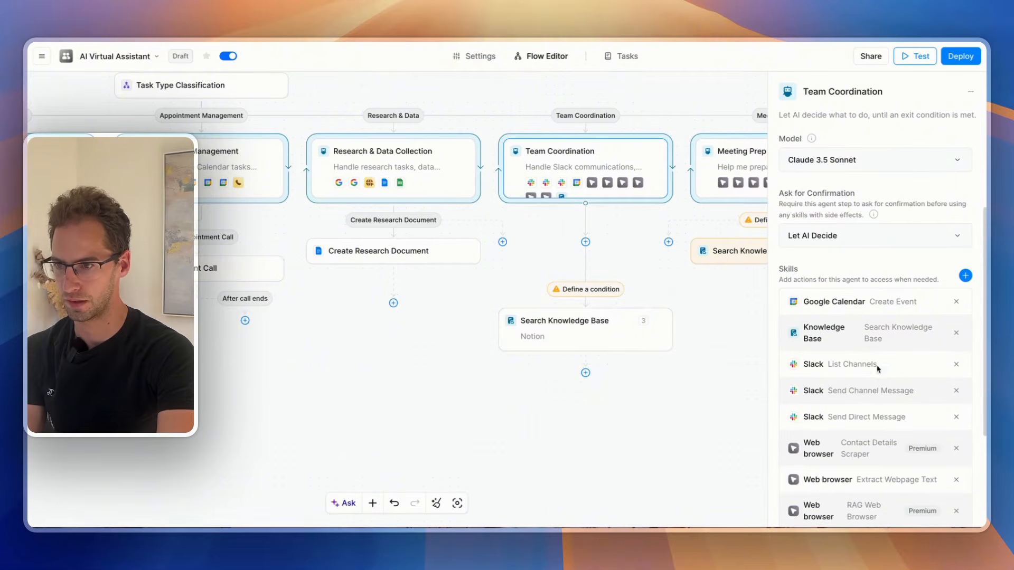
click(695, 400)
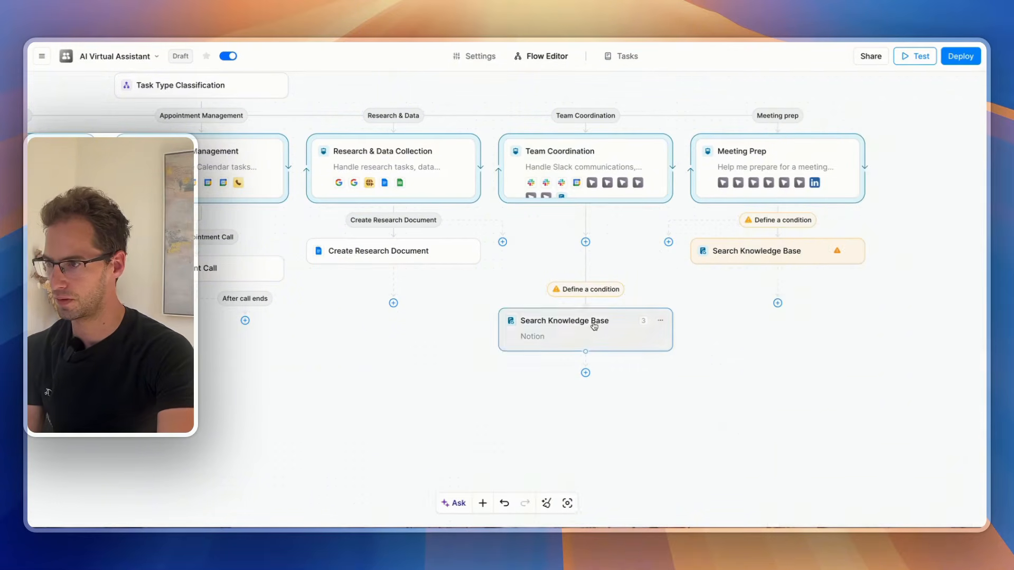
Step: Add a Search Knowledge Base step below the Form Filling agent and choose Website as its knowledge source
drag(397, 267, 455, 279)
scroll(597, 287, left, 10)
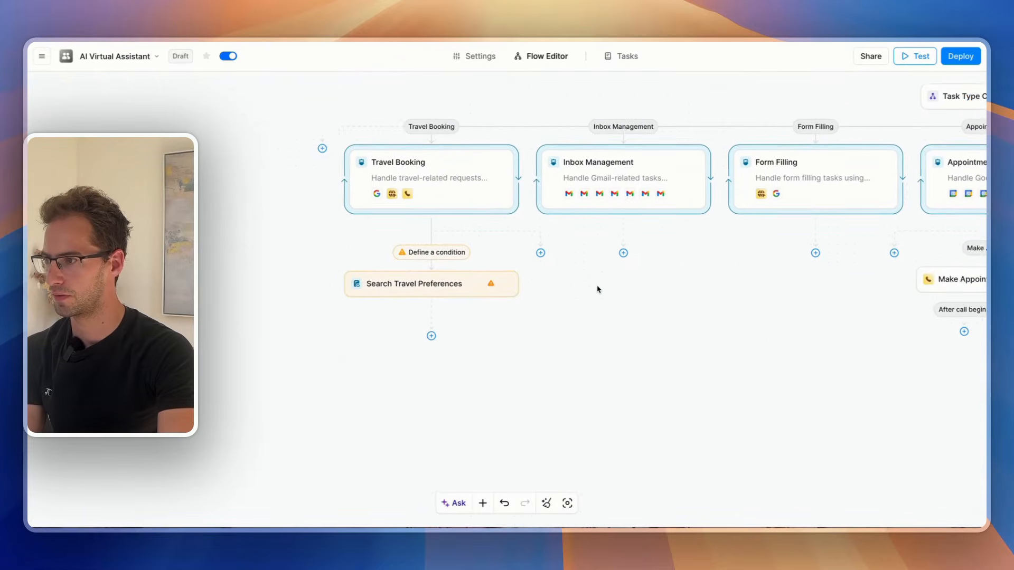
scroll(597, 287, right, 5)
scroll(918, 271, right, 6)
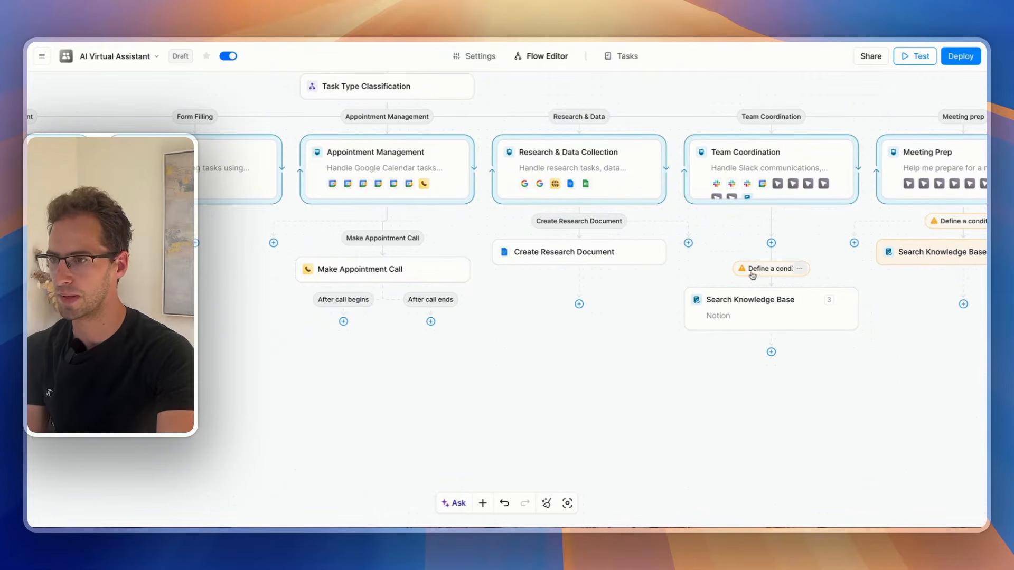
scroll(380, 228, left, 3)
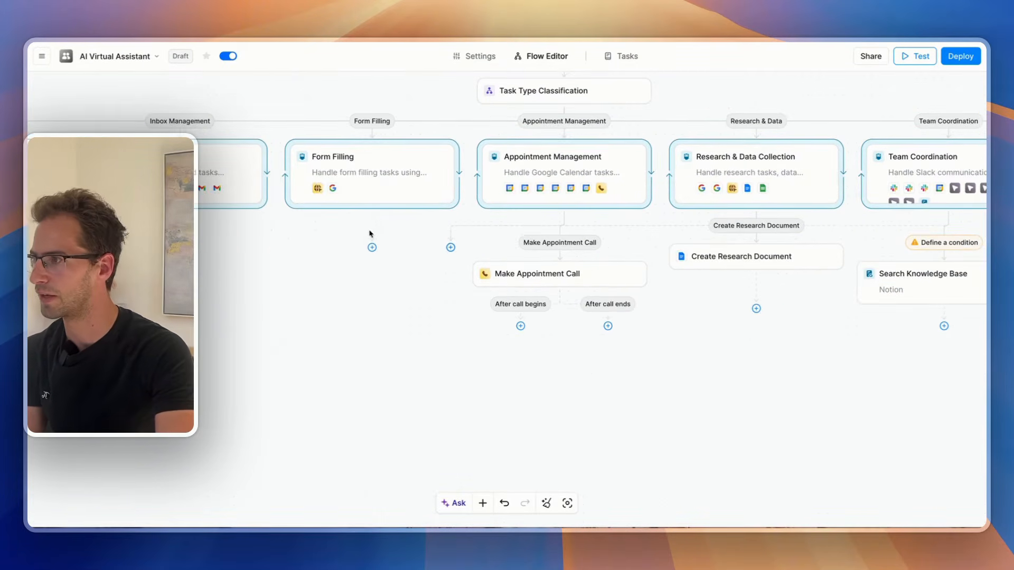
click(371, 247)
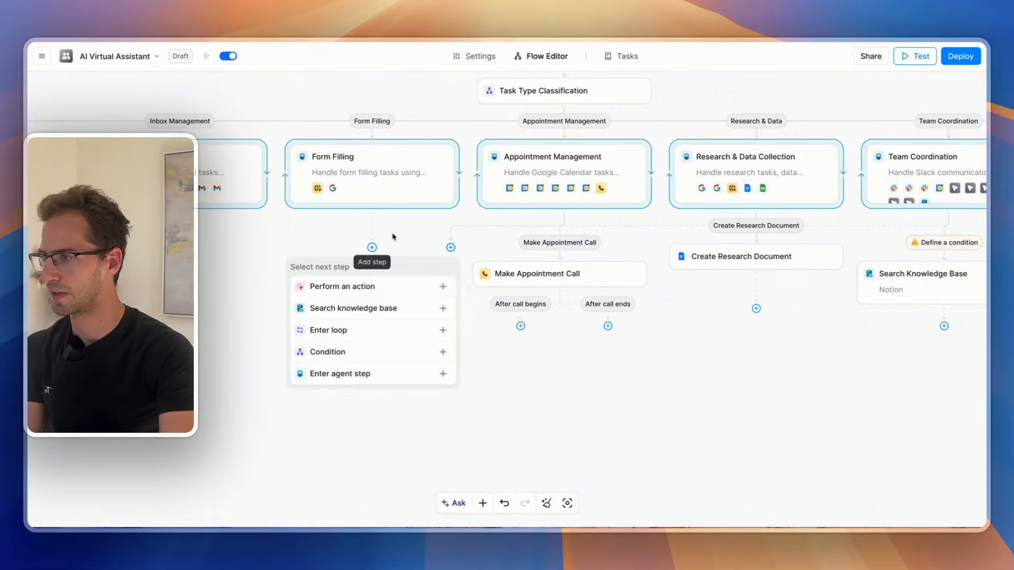
click(371, 309)
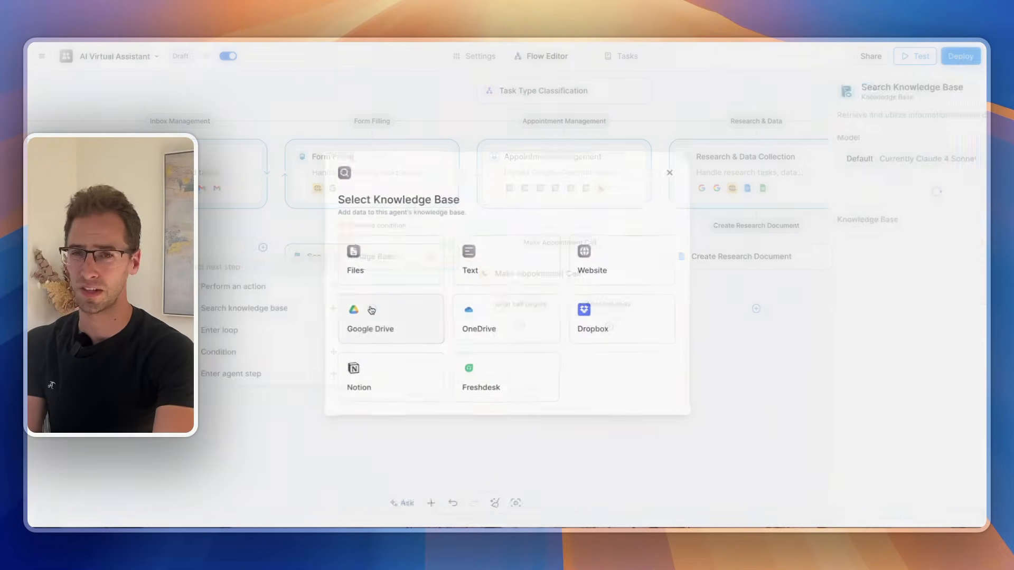
click(602, 265)
text(https:)
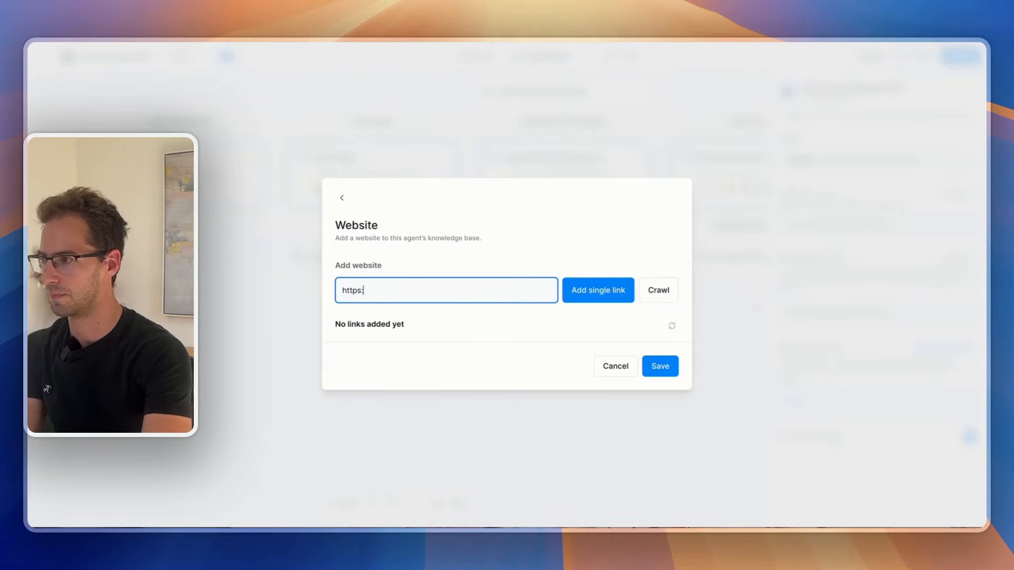
text(//www.ventureharbou)
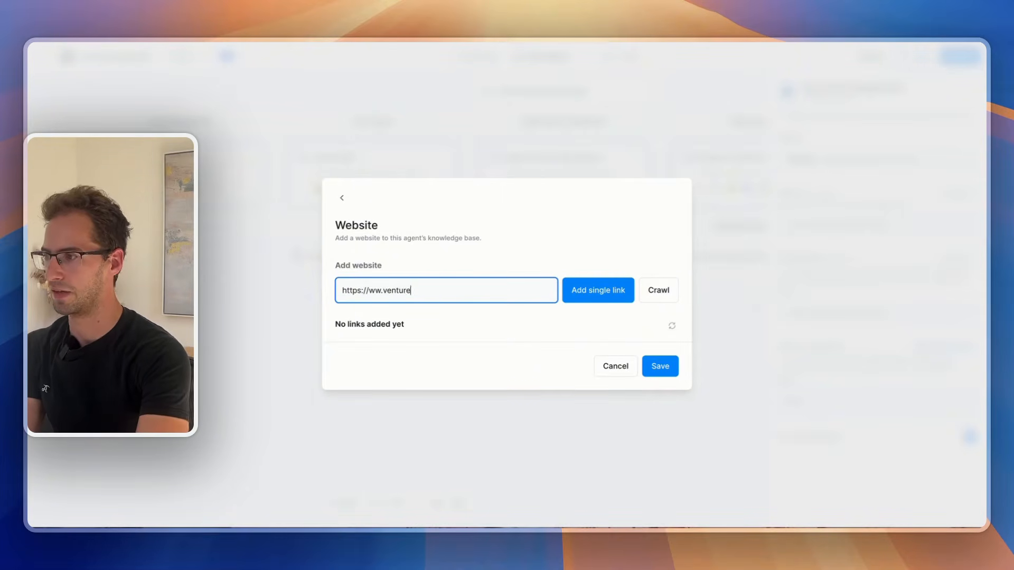
click(374, 286)
text(w)
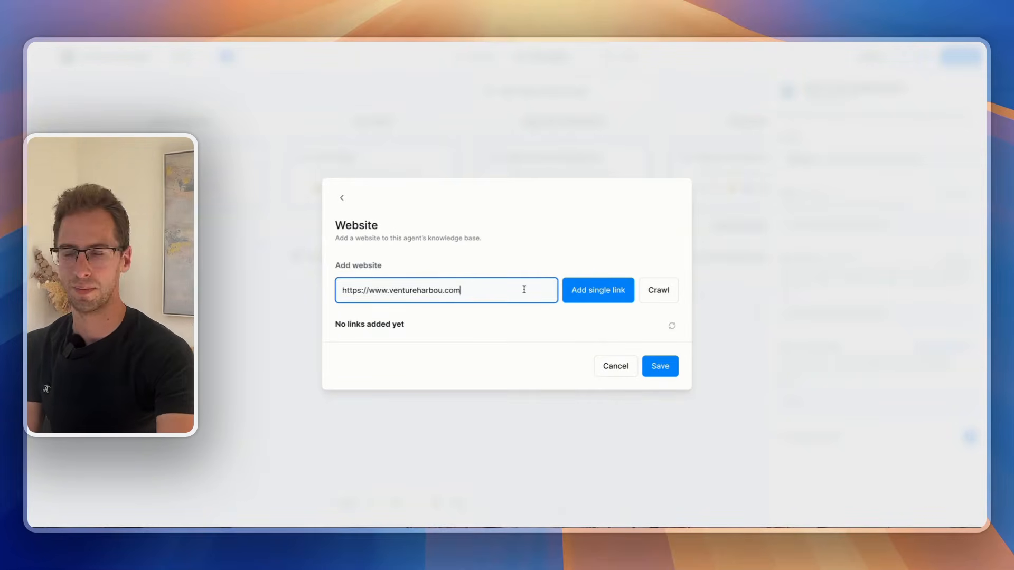
click(605, 297)
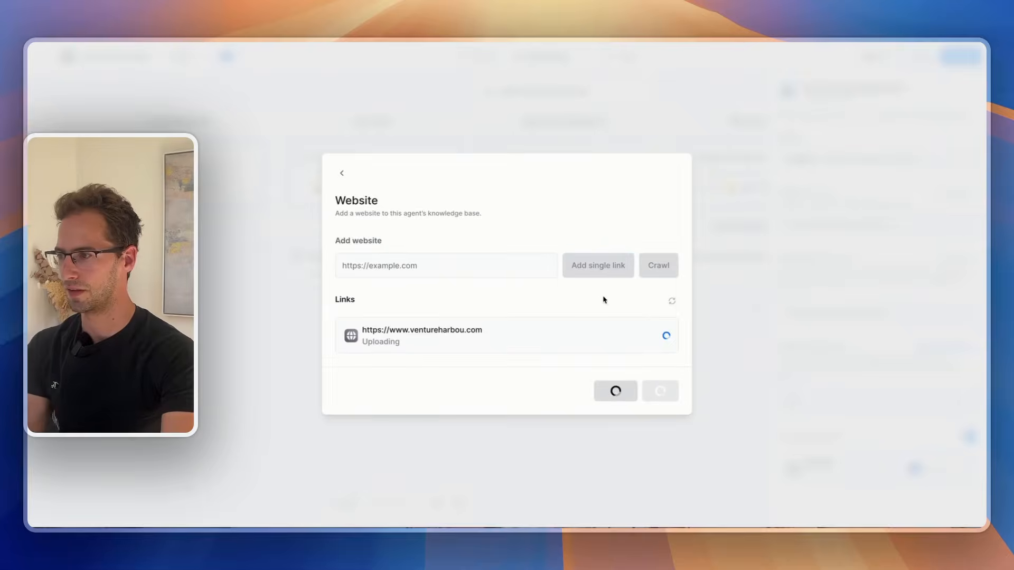
click(452, 262)
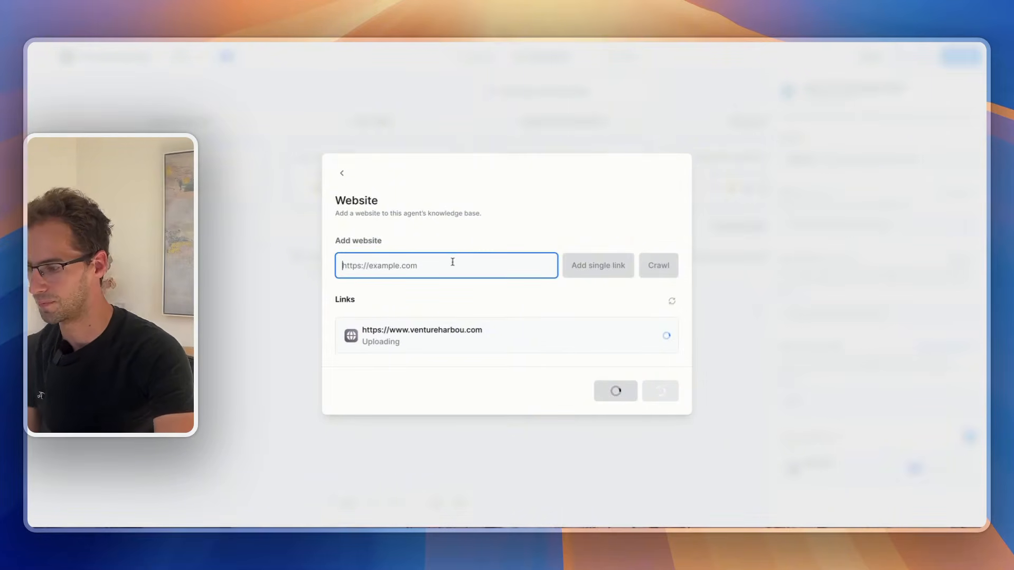
text(https://ww)
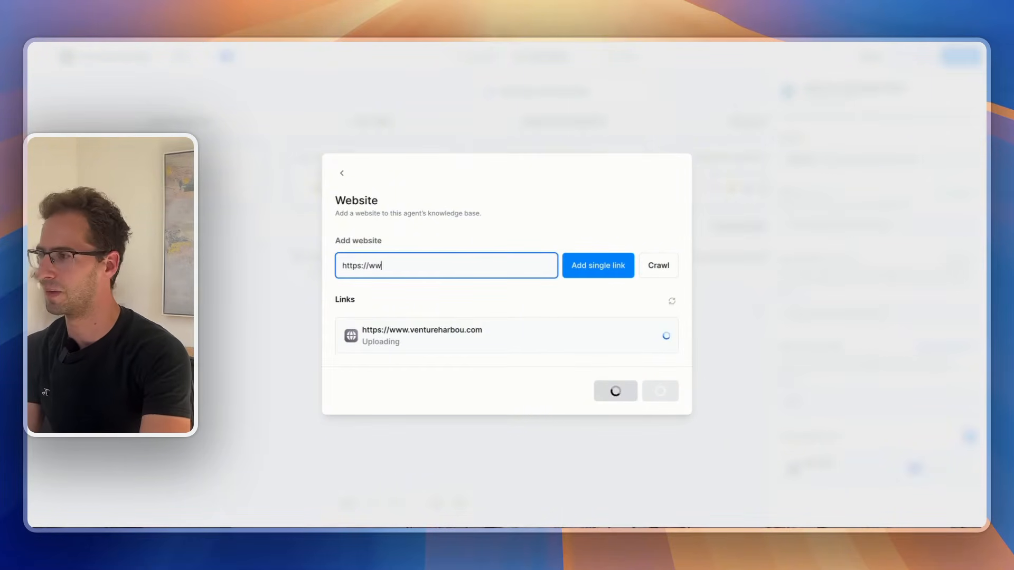
text(w)
text(ven)
key(BackSpace)
key(BackSpace)
key(BackSpace)
text(ventureharbour.com)
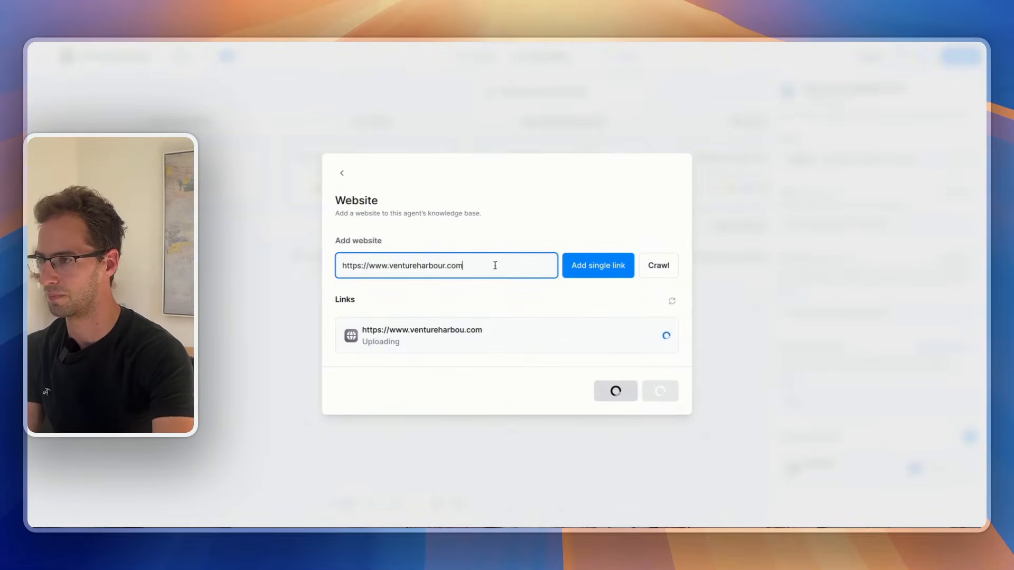
click(587, 271)
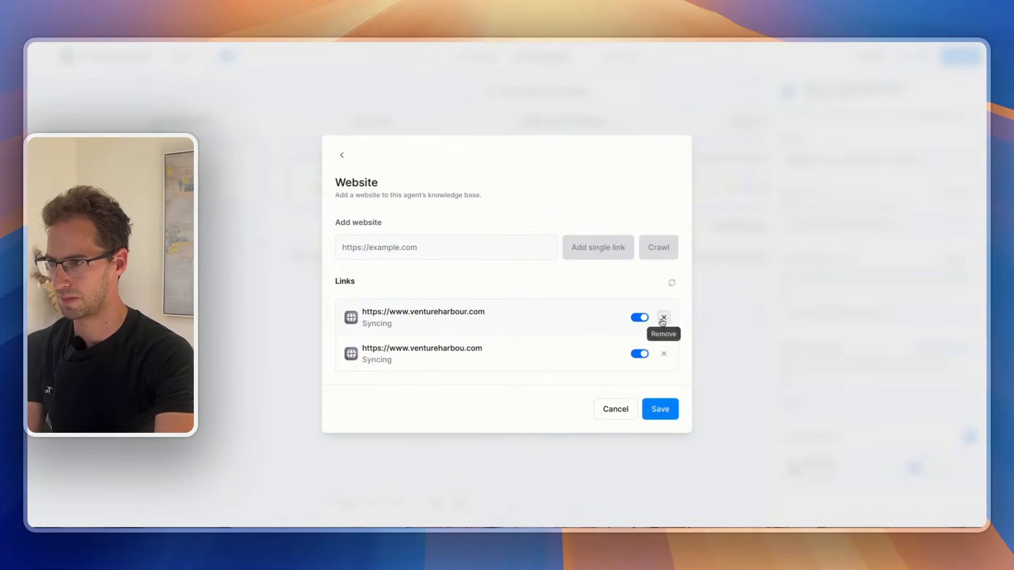
click(664, 318)
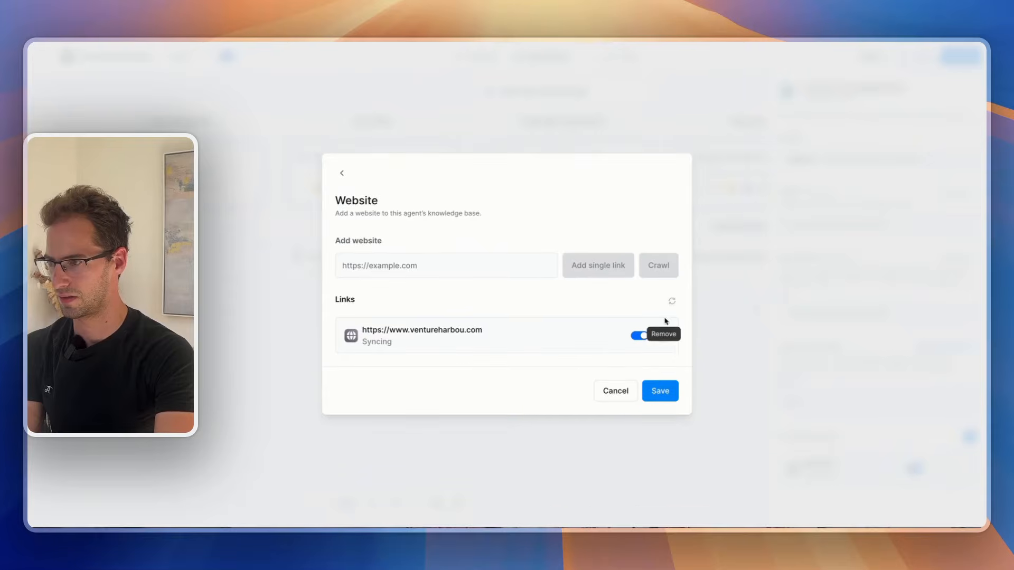
click(659, 390)
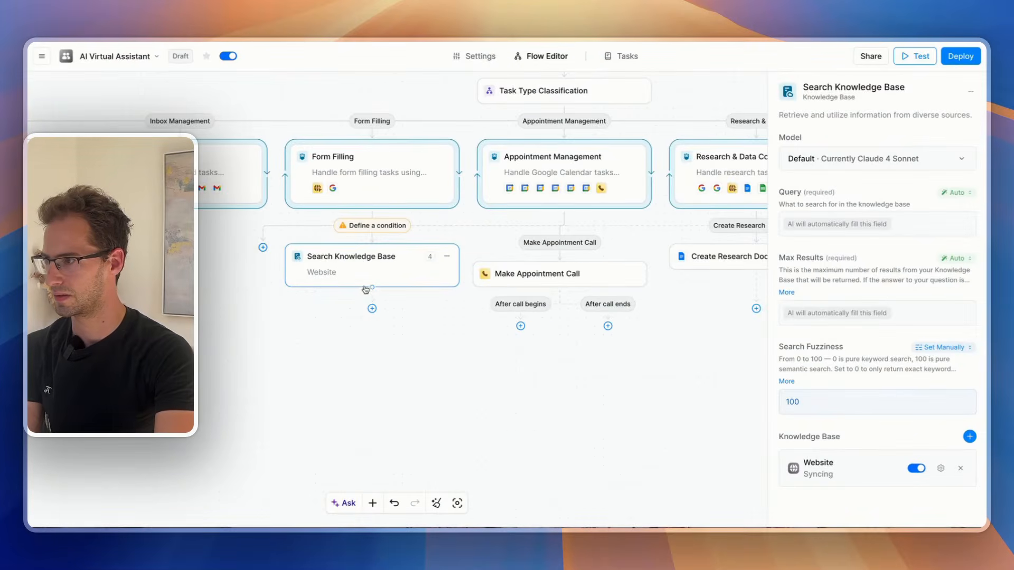
Step: Add Search Knowledge Base as a skill of the Form Filling agent
click(396, 191)
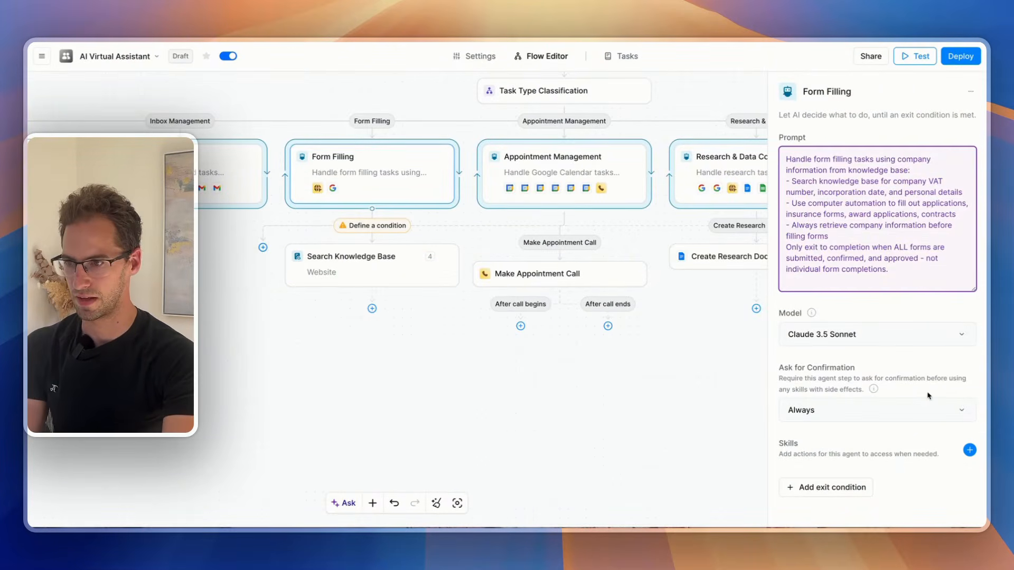
click(967, 448)
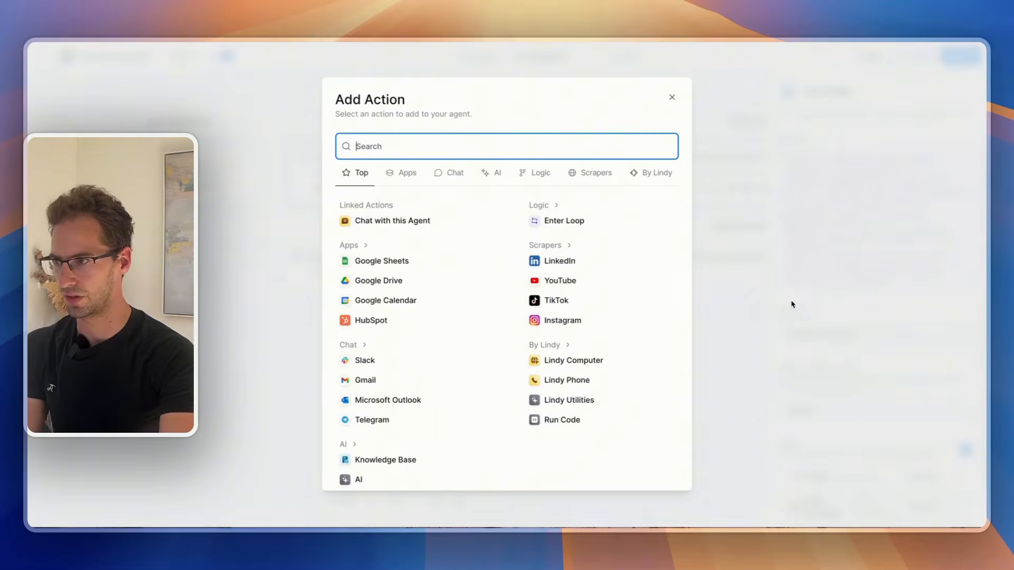
text(search knowledge)
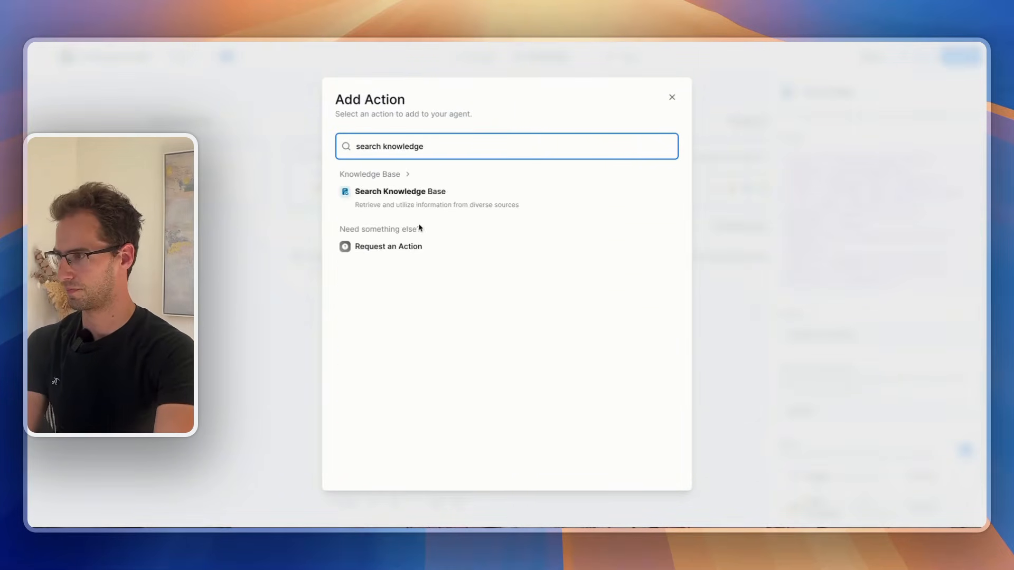
click(423, 198)
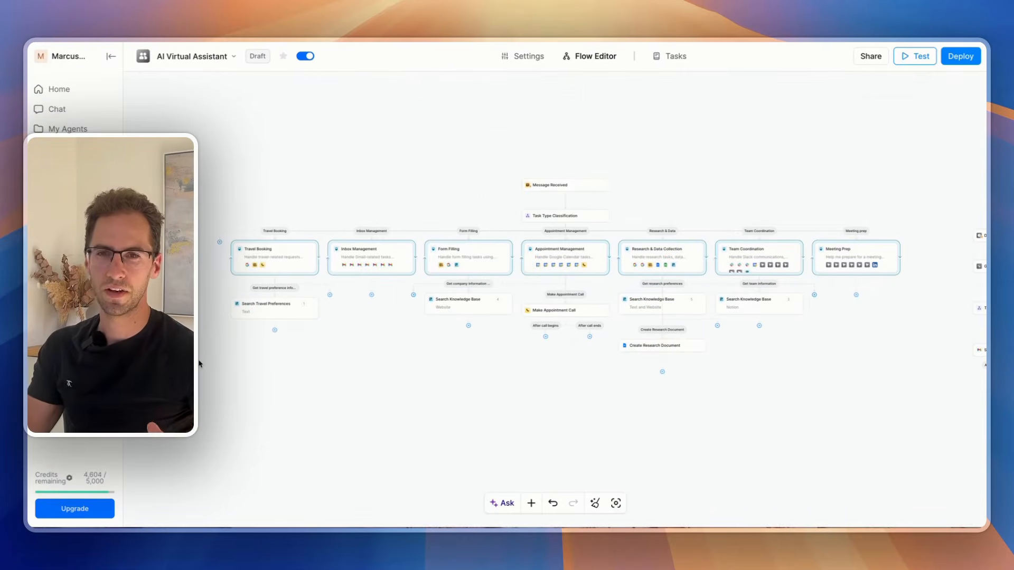
Step: Review the text items behind Search Travel Preferences and the website links behind the Form Filling knowledge base search, leaving both unchanged
click(260, 317)
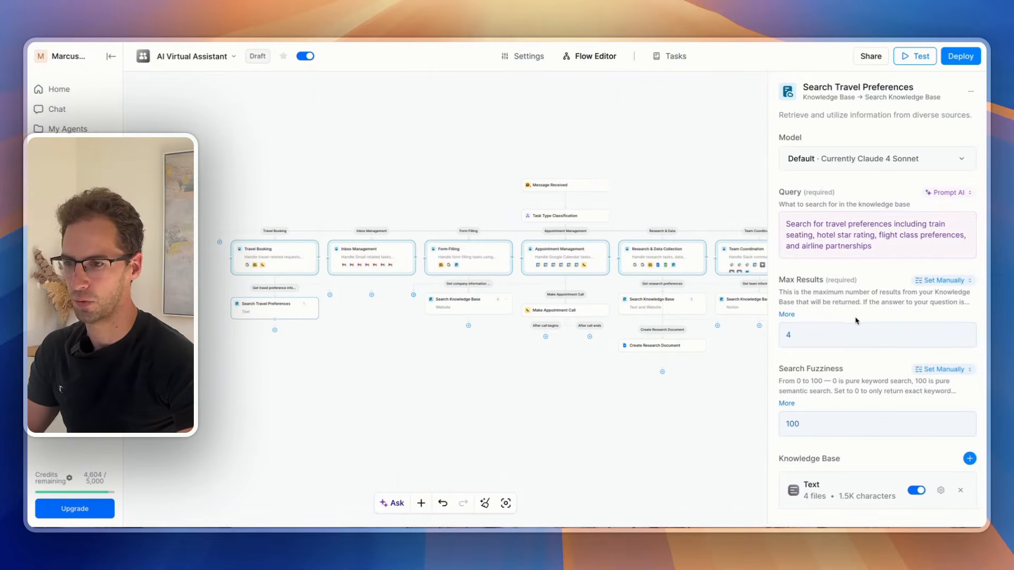
click(940, 490)
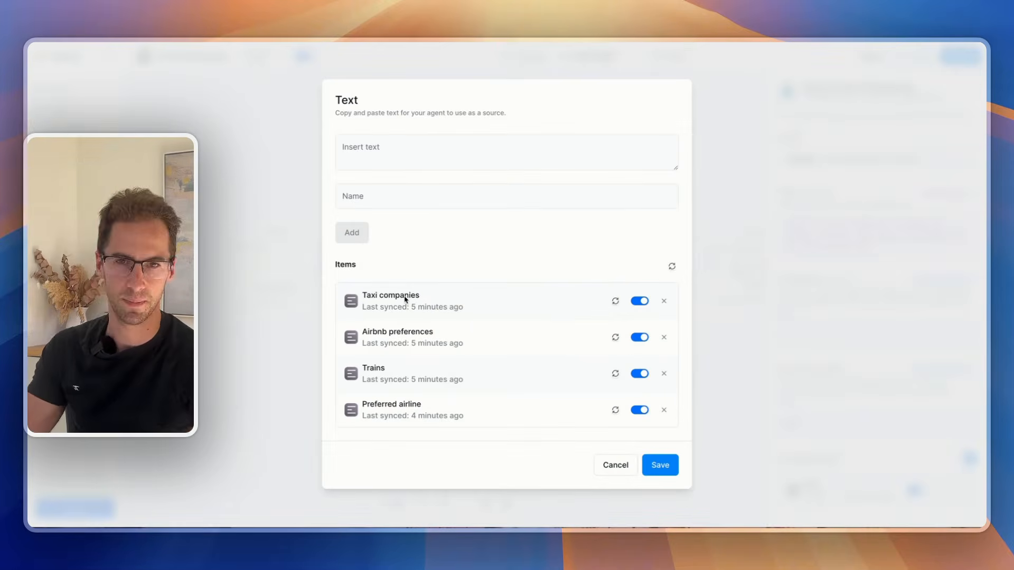
click(626, 464)
click(447, 306)
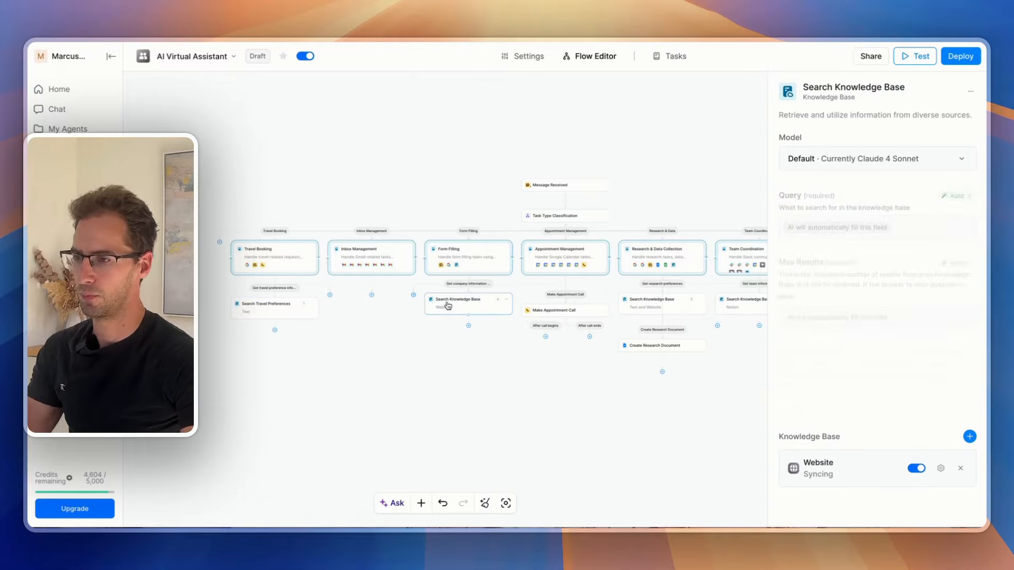
click(940, 469)
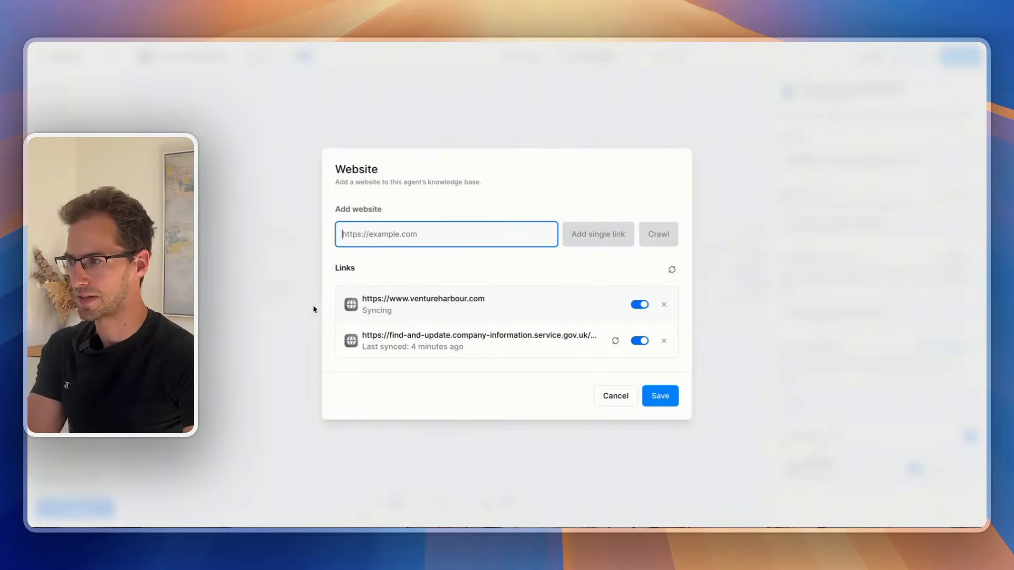
click(613, 396)
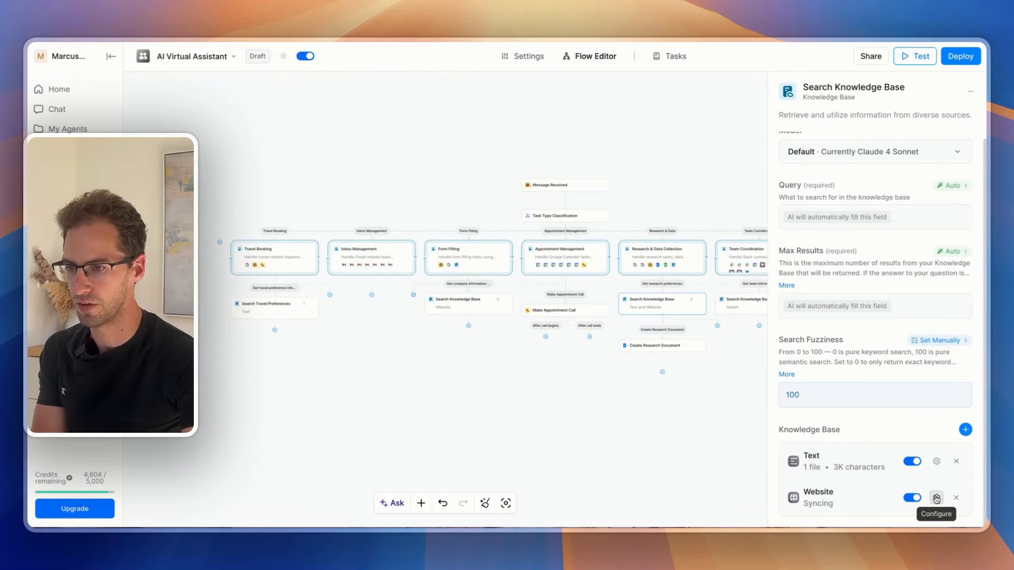
Step: Review the Text source of the Research & Data knowledge base search and the Notion source of the Team Coordination search
click(936, 461)
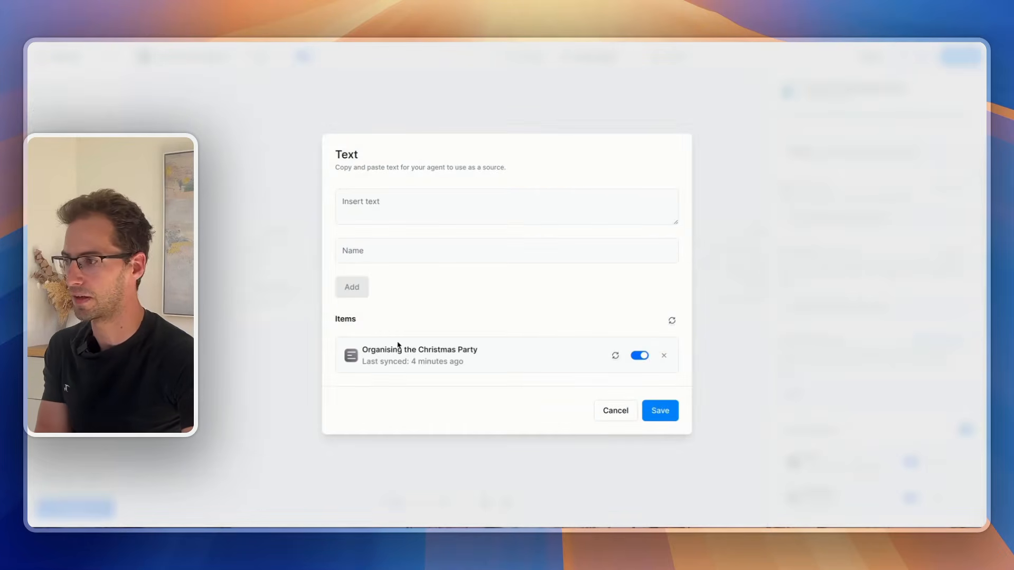
click(614, 410)
click(654, 277)
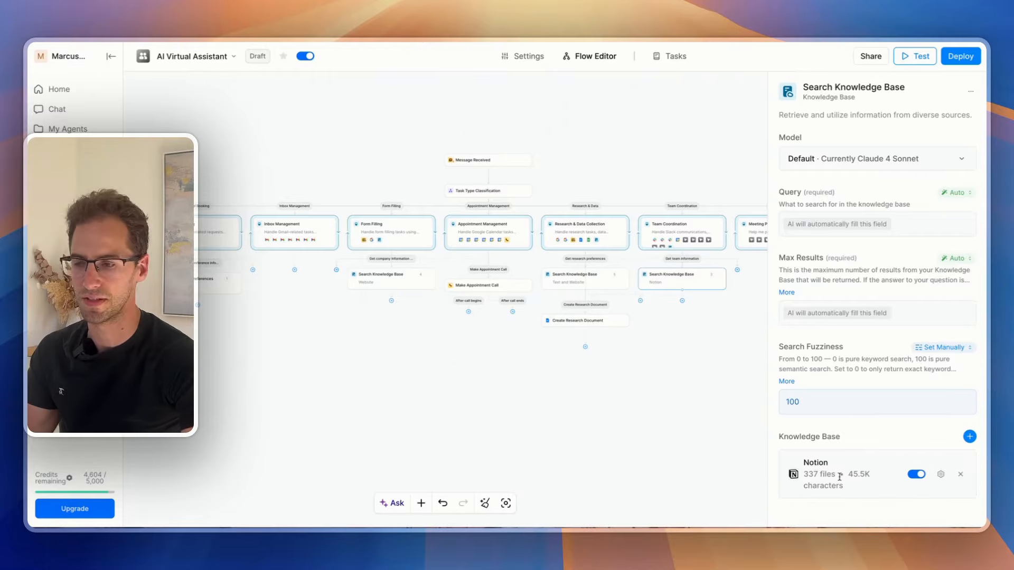
scroll(663, 385, right, 2)
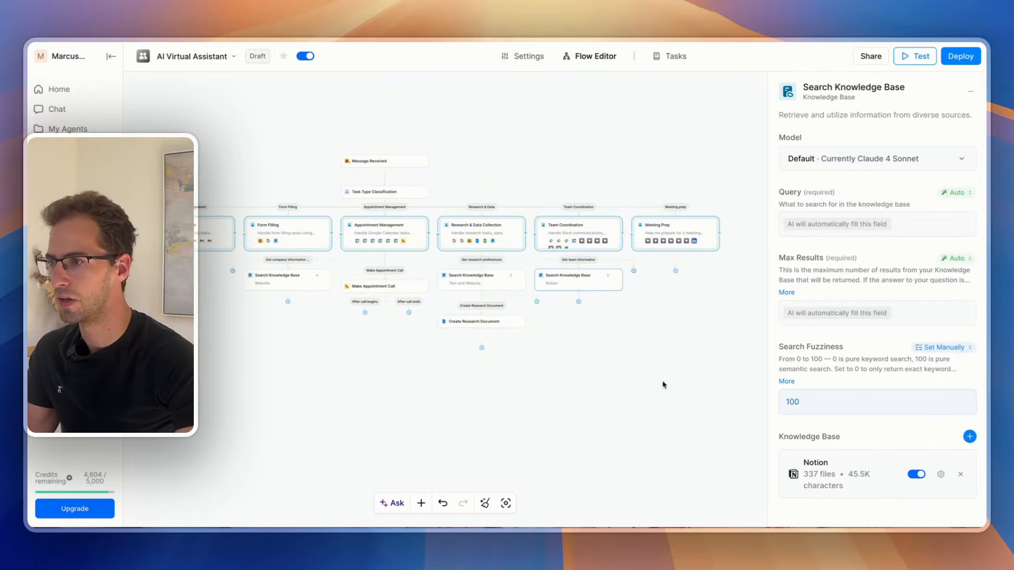
click(633, 371)
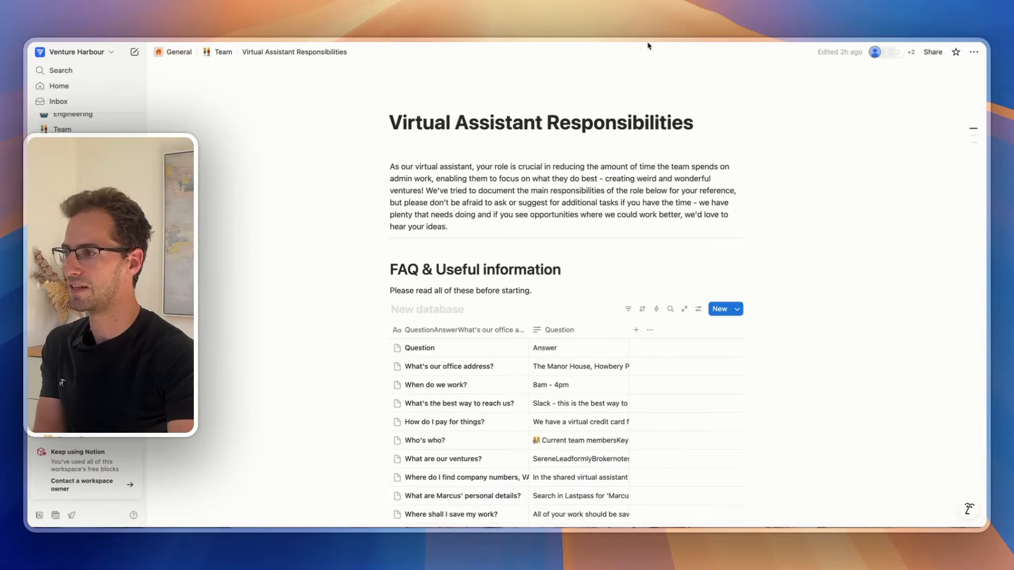
Step: Look through the Virtual Assistant Responsibilities page in Notion
scroll(533, 195, down, 1)
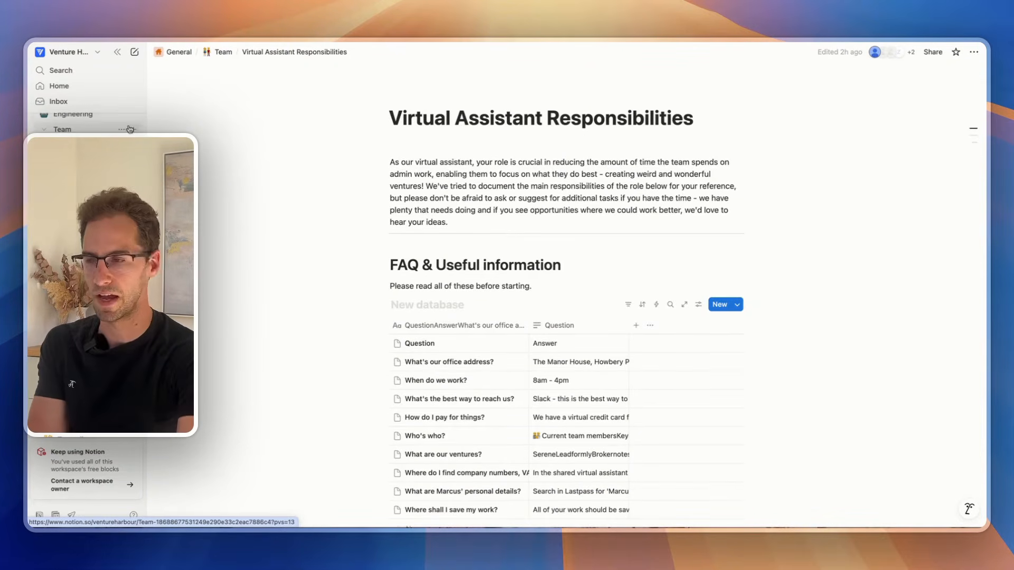
scroll(363, 132, down, 1)
scroll(362, 132, down, 3)
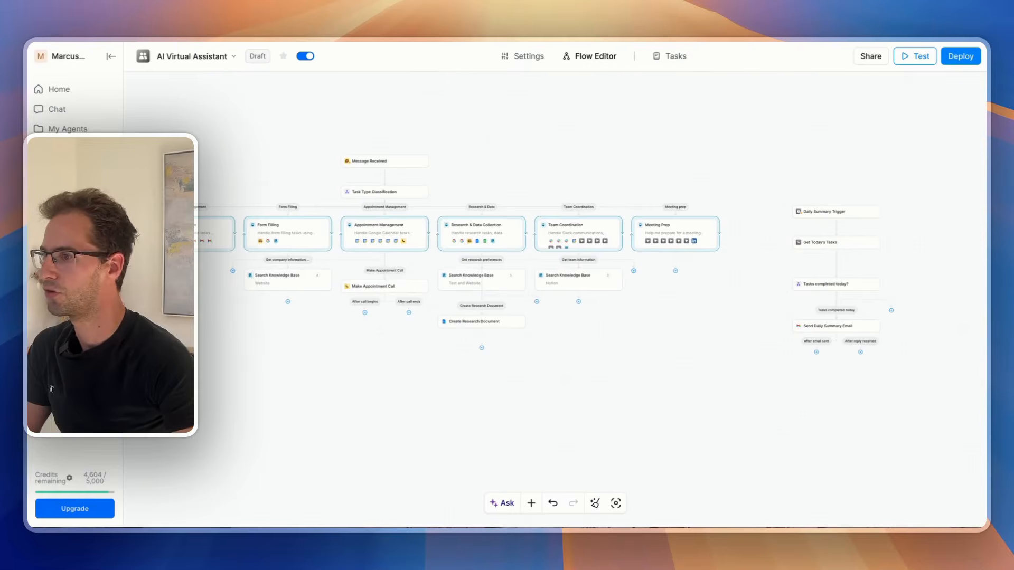
Step: Test the Message Received trigger by requesting a list of 10 freelance UX/UI designers in London, with portfolio links and information to arrange calls
scroll(594, 216, left, 4)
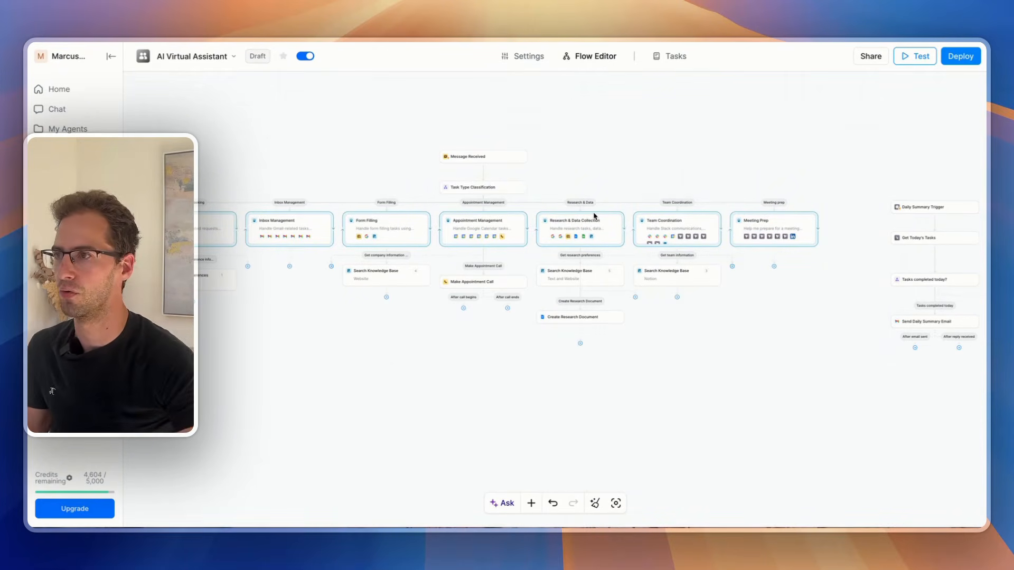
click(906, 54)
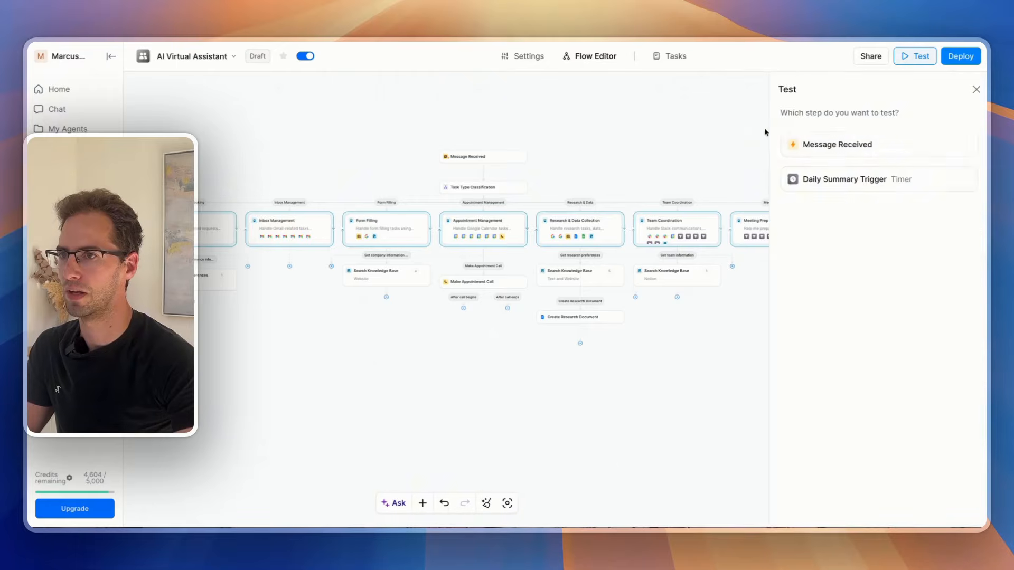
click(863, 153)
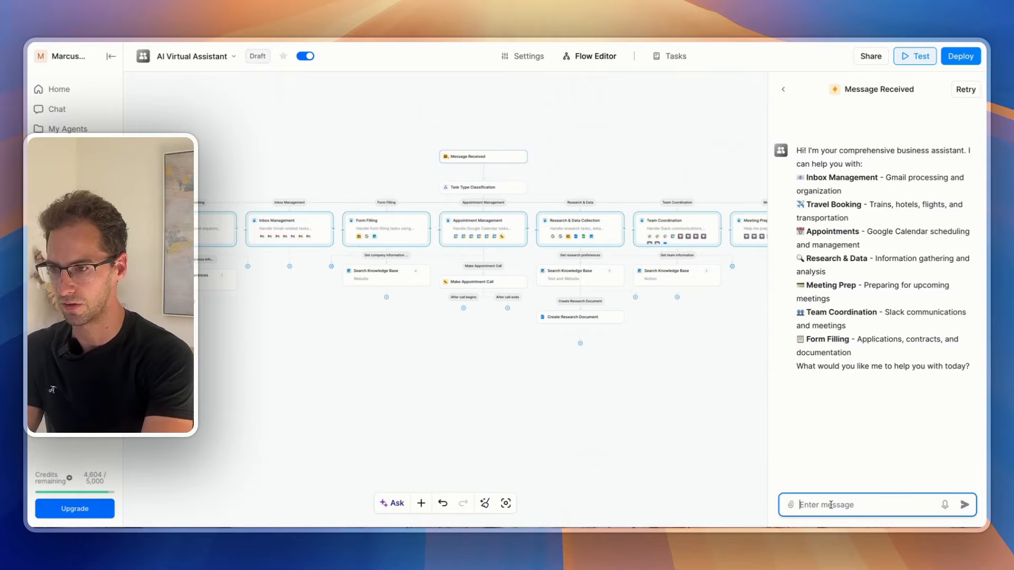
text(Can you re)
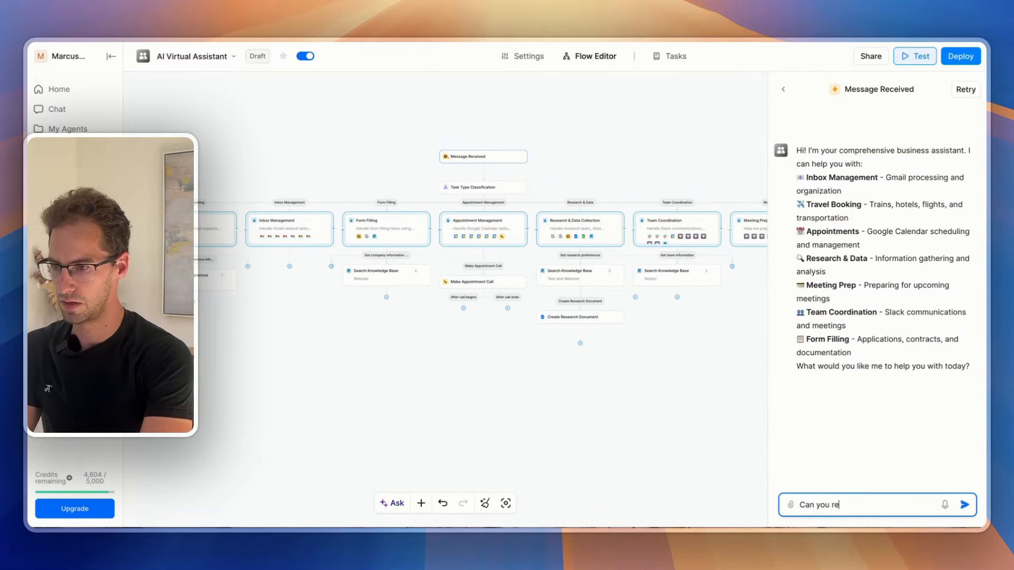
text(search me a list of 10 freelance UX/UI d)
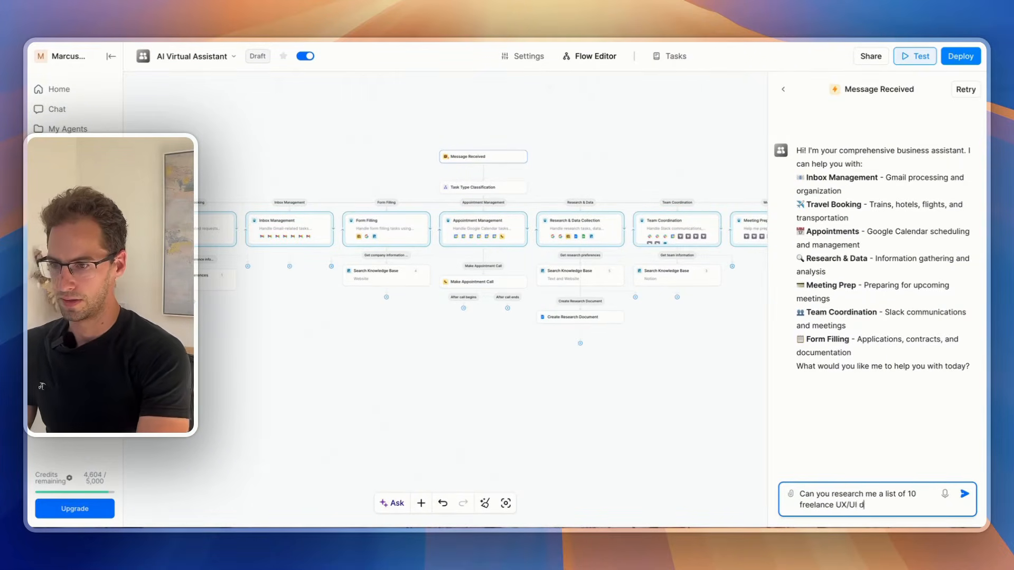
text(esigner s in London and give)
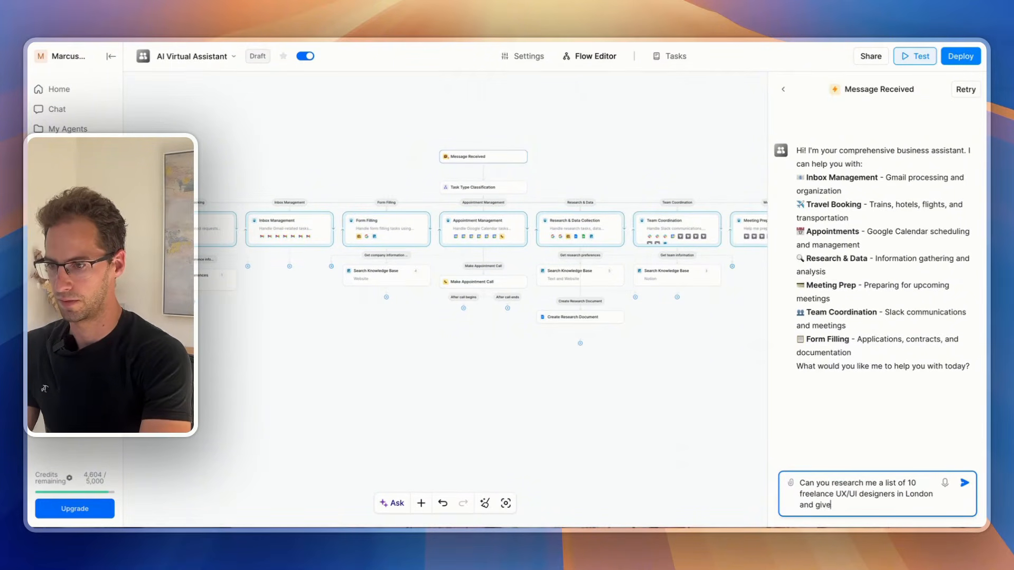
text( me a )
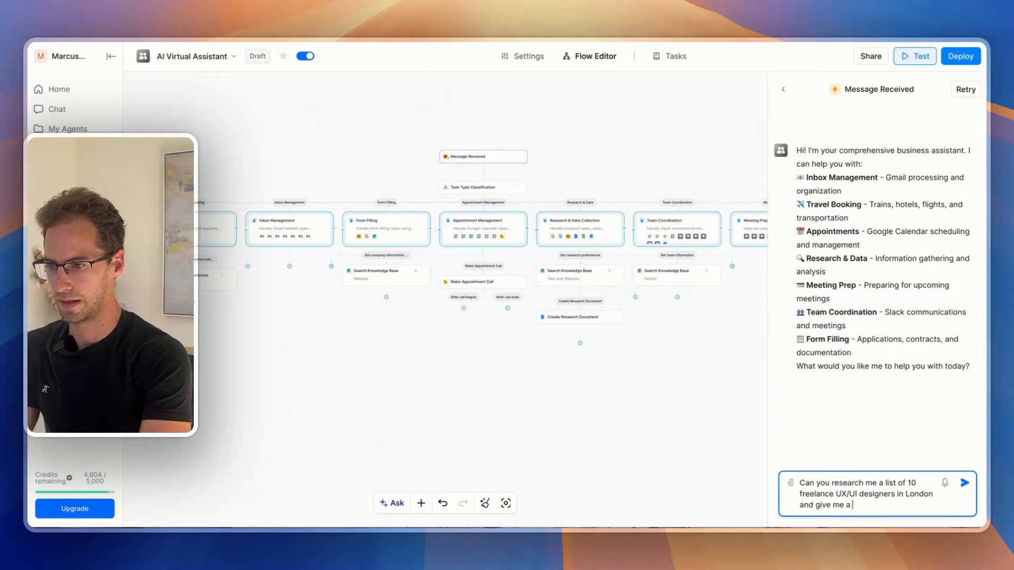
text(link to their portfo)
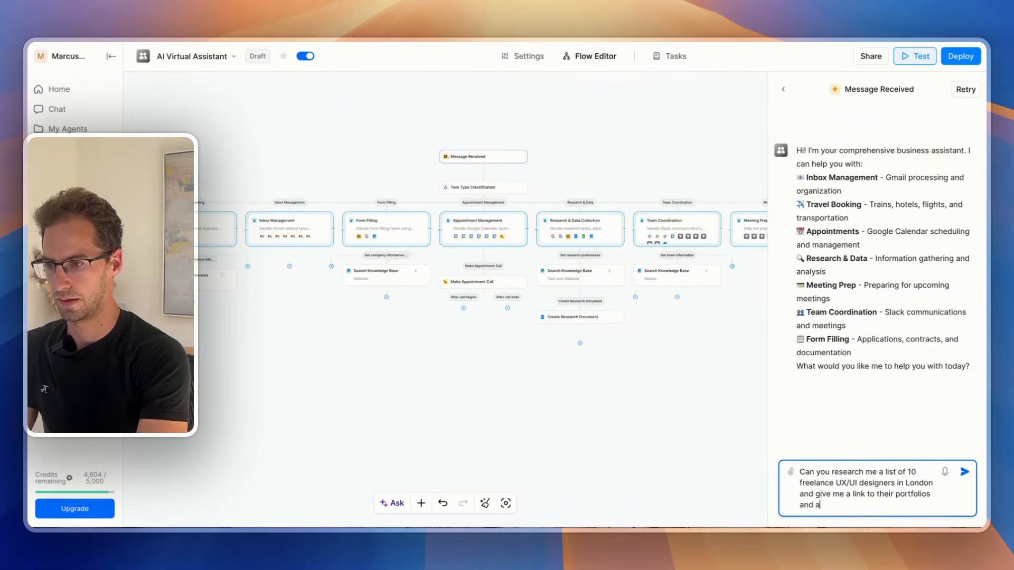
text(lios and information)
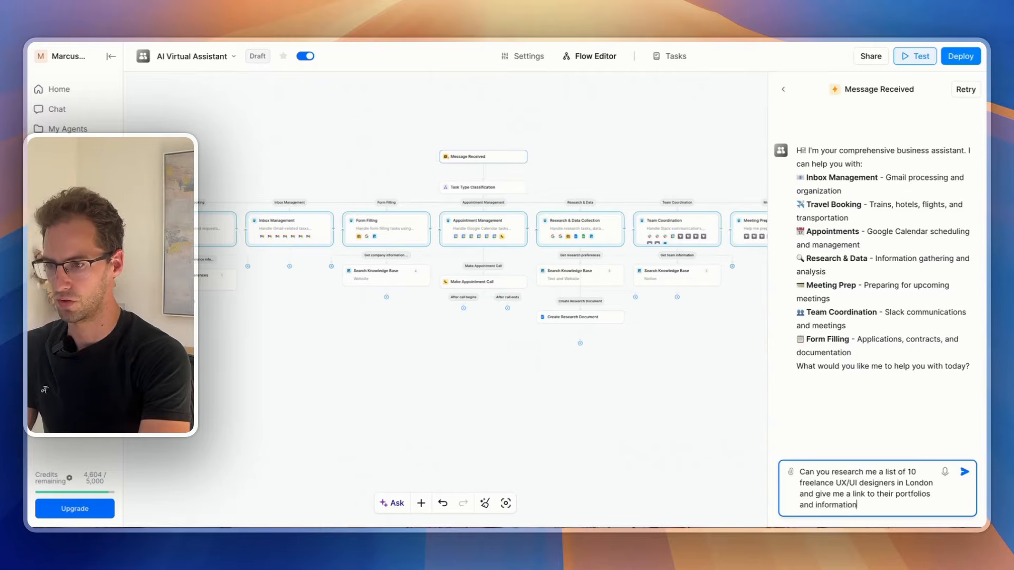
text( to arrange calls.)
key(Return)
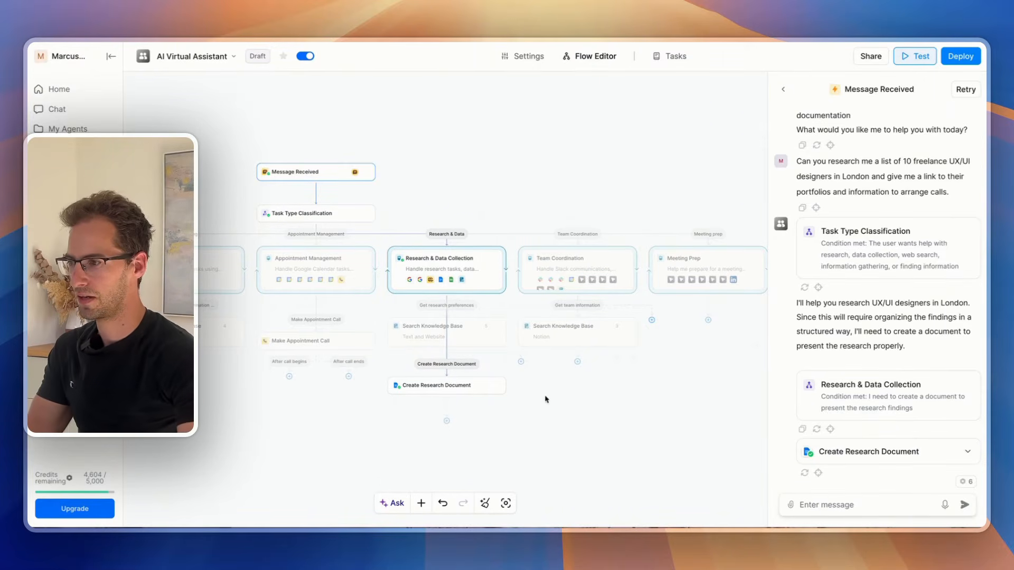
Step: Examine the Create Research Document output of the test run and look over the surrounding agent branches and daily summary flow
click(967, 452)
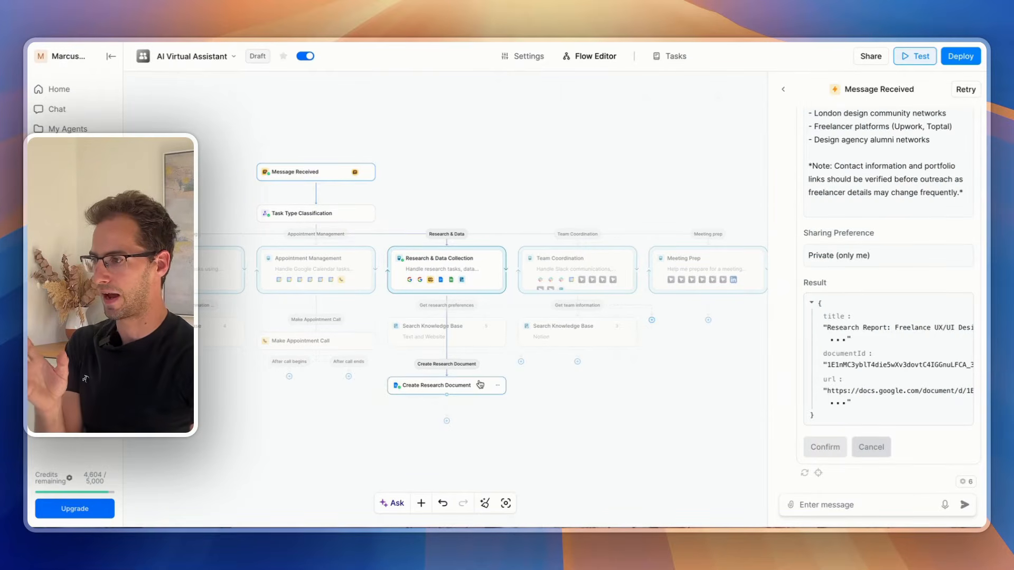
scroll(592, 380, down, 2)
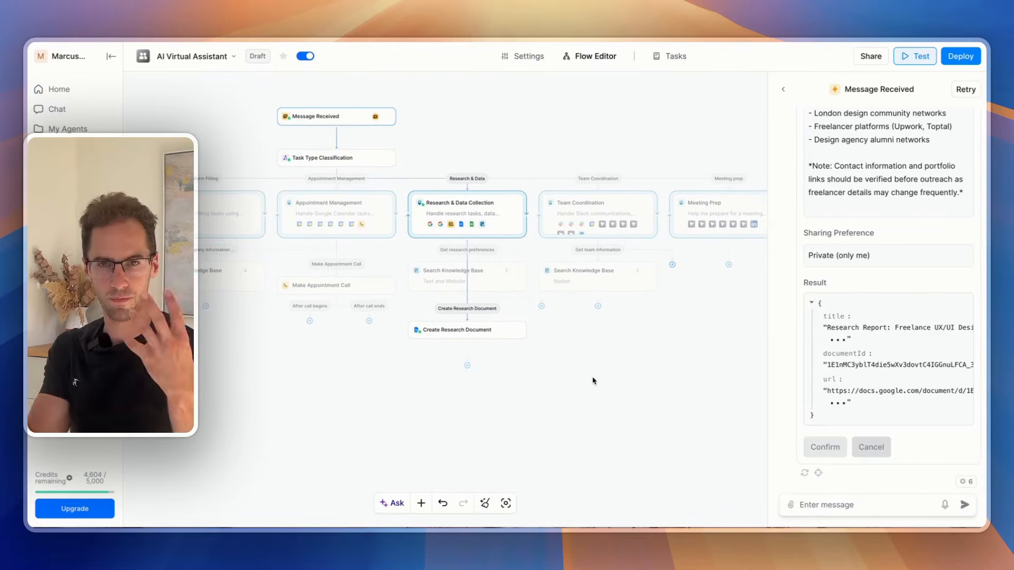
scroll(593, 380, right, 5)
scroll(594, 380, right, 5)
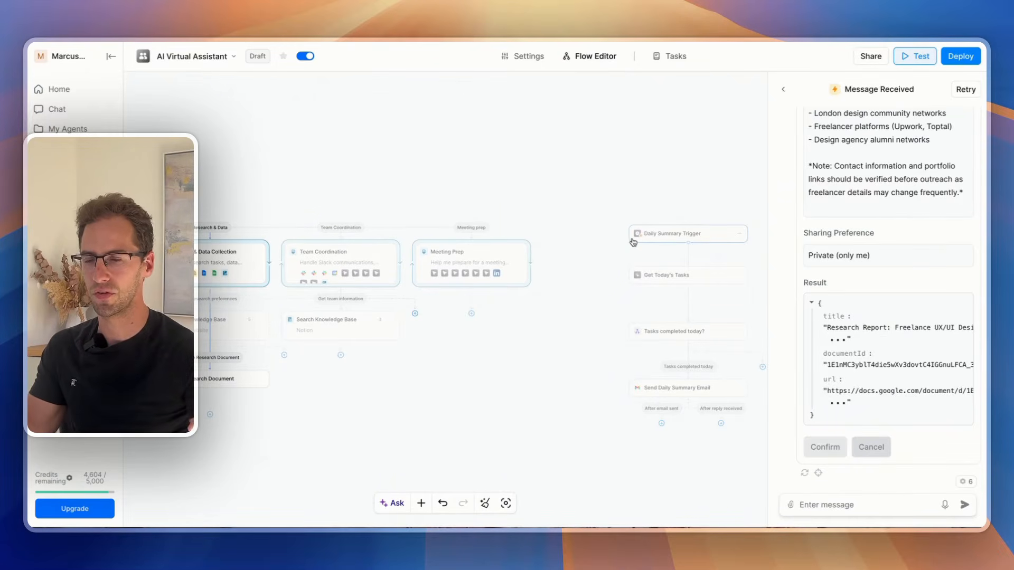
scroll(498, 256, down, 2)
scroll(497, 256, left, 2)
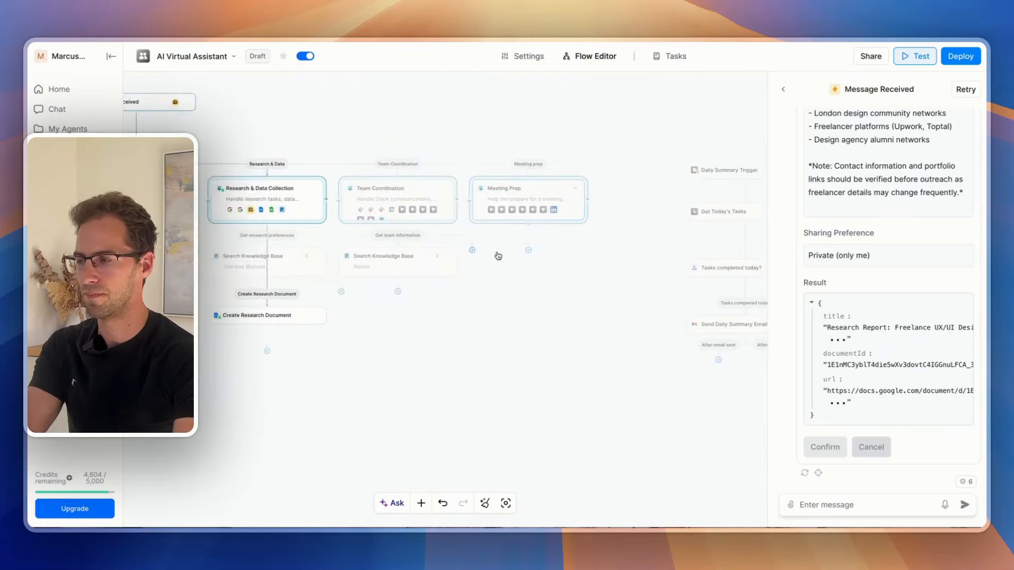
scroll(497, 256, left, 5)
scroll(498, 256, down, 1)
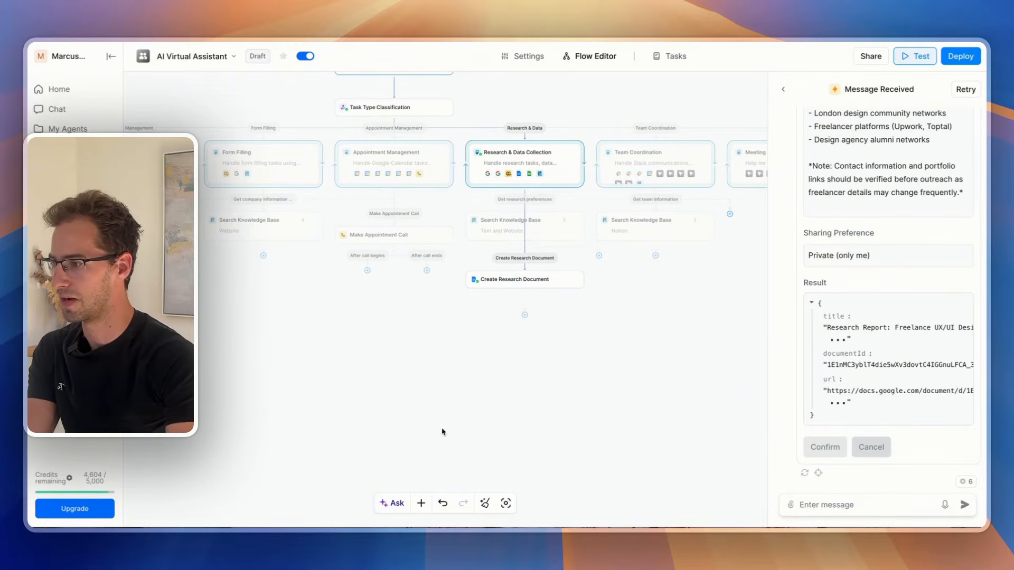
Step: Ask the Agent Builder to confirm finished tasks with an instant chat notification when a Google Doc is ready, without waiting for the daily summary
click(397, 503)
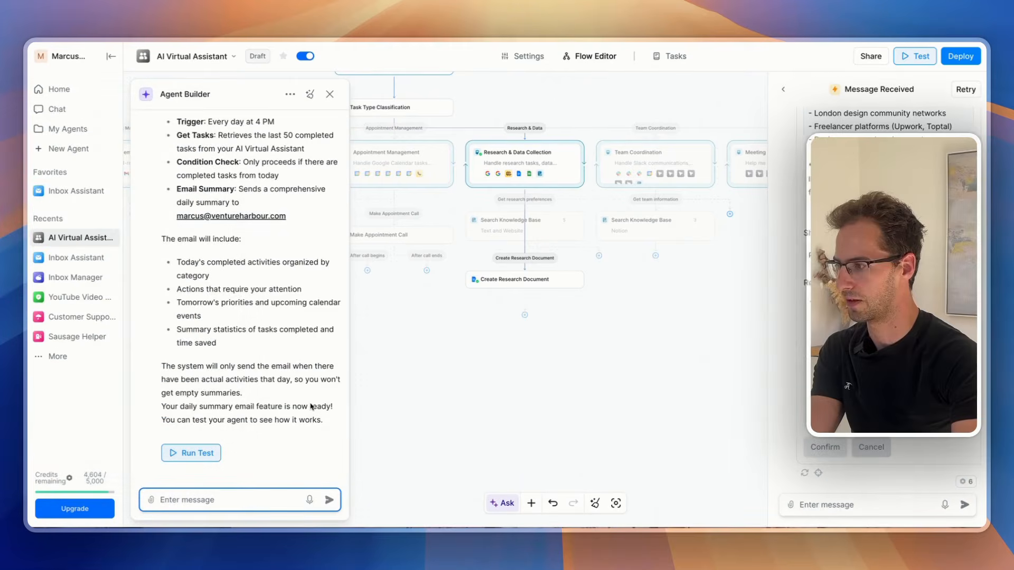
text(When a task is done can you confirm it - I just did a task where it created a google doc with research but it didn't do anything with it. I want to be notified in the chat and told that the doc is ready for me to view - instantly without having to wait for the daily summary)
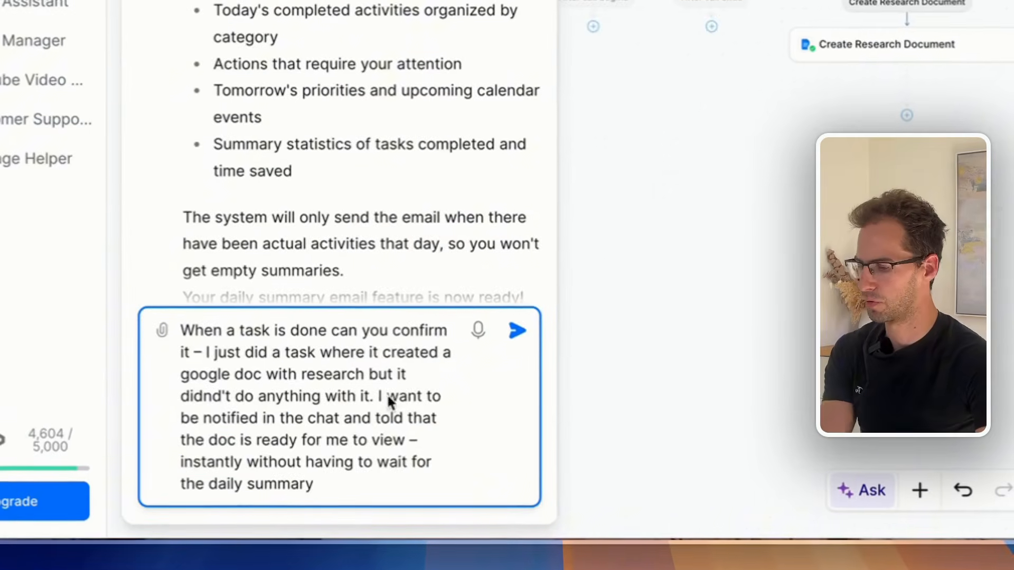
key(Return)
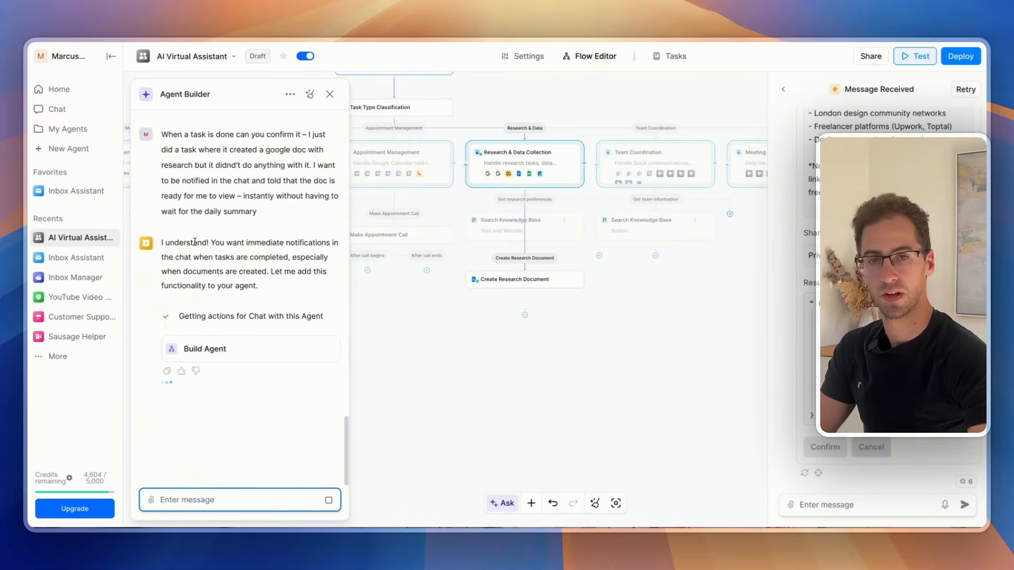
drag(220, 243, 234, 287)
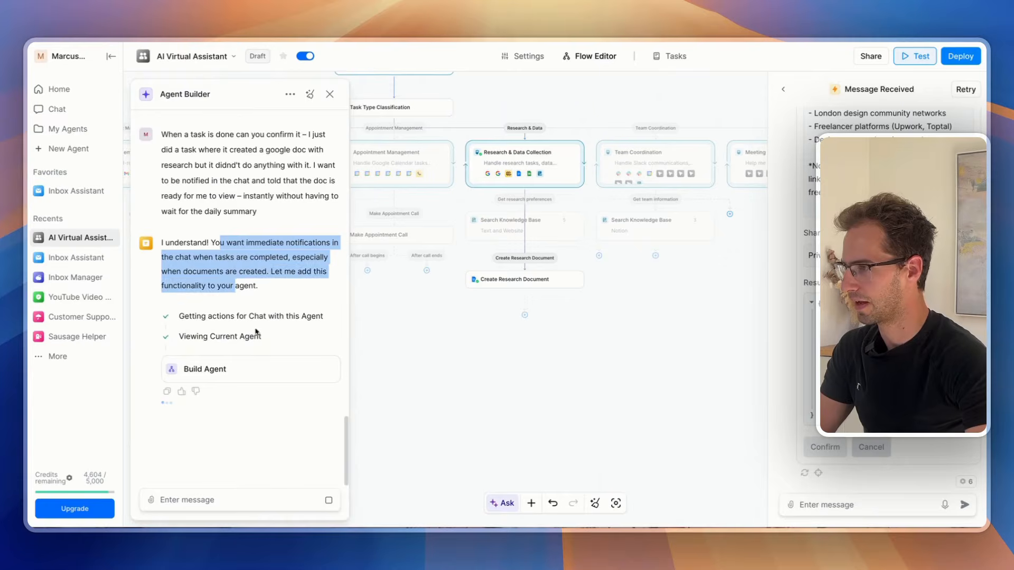
click(405, 320)
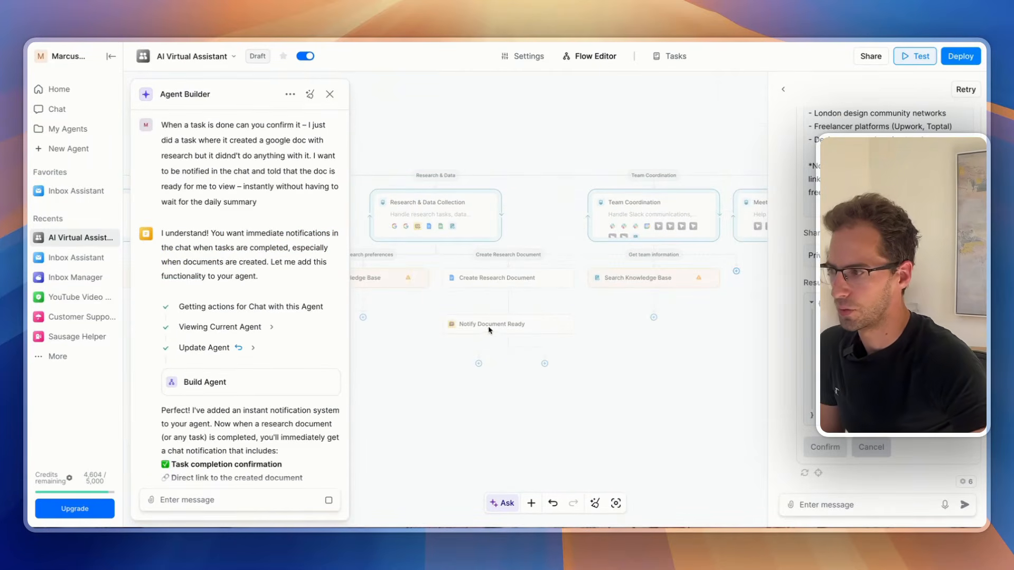
Step: Examine the added Notify Document Ready step under Create Research Document and look over the neighbouring agent branches
scroll(491, 334, down, 1)
scroll(659, 238, right, 3)
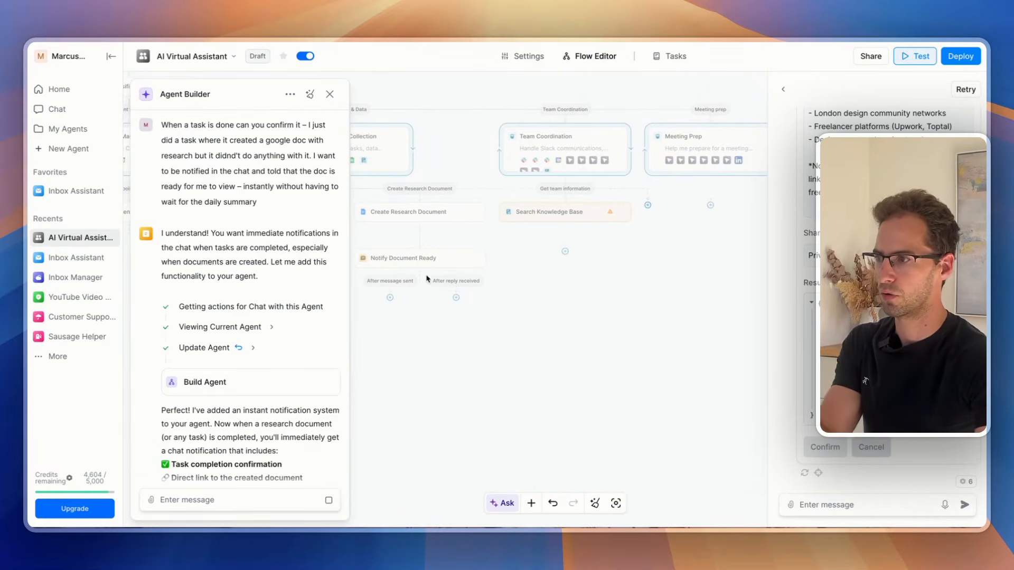
scroll(427, 279, left, 3)
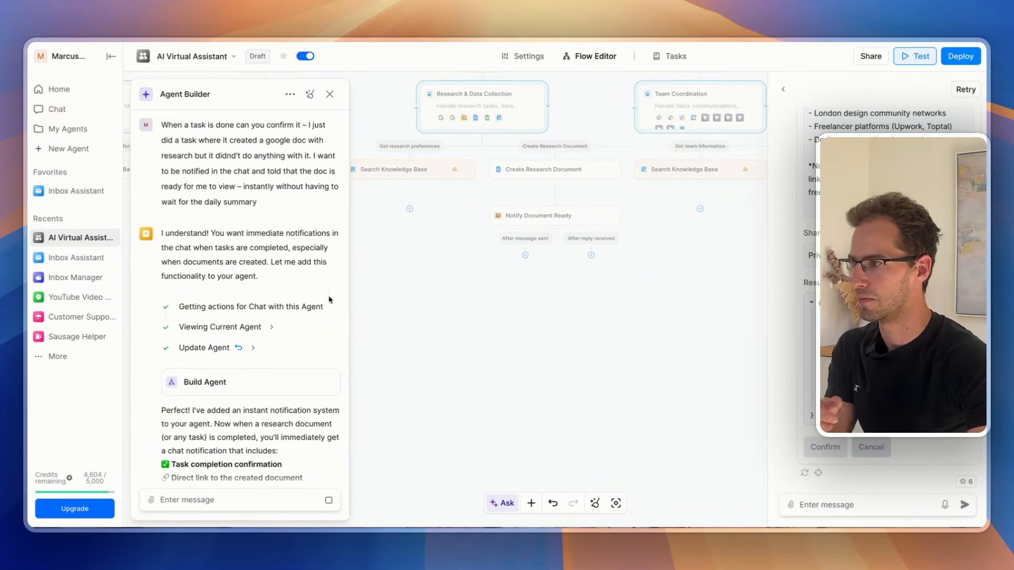
drag(513, 228, 577, 218)
scroll(538, 218, left, 10)
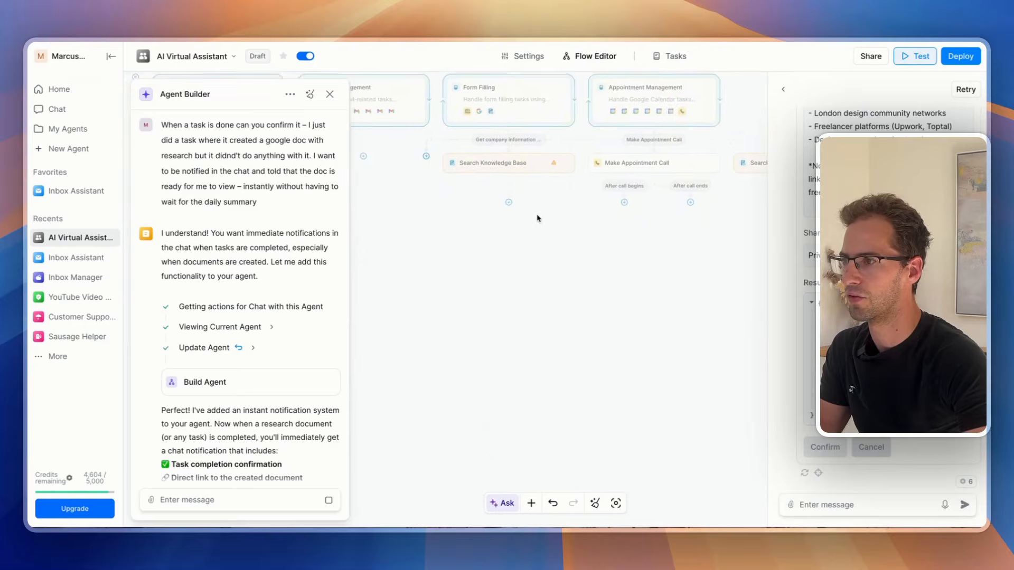
scroll(538, 218, right, 5)
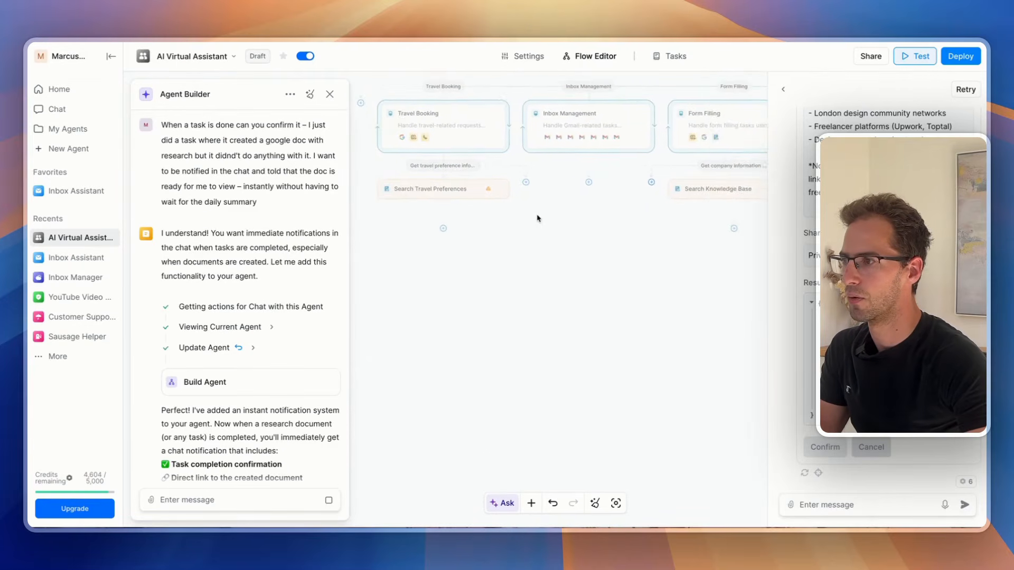
scroll(538, 218, right, 3)
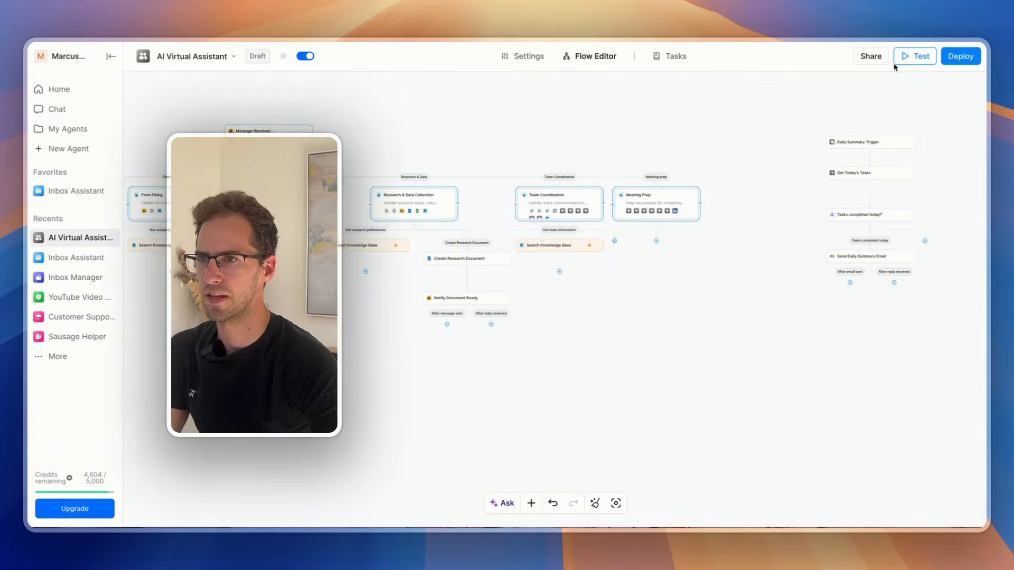
Step: Test the Message Received trigger by requesting 10 interior designers in Manchester with a link to their portfolio or website
click(898, 59)
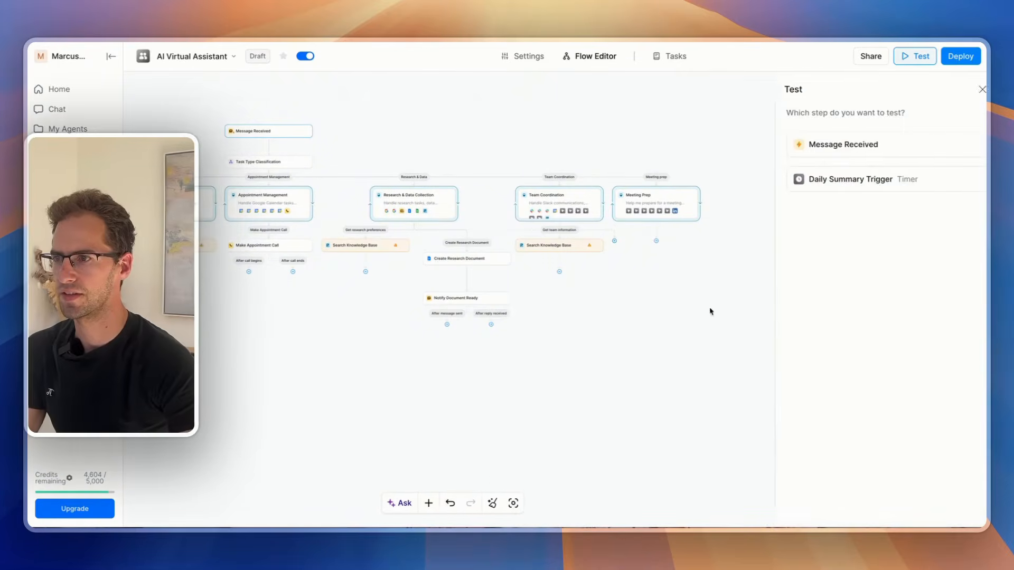
click(858, 144)
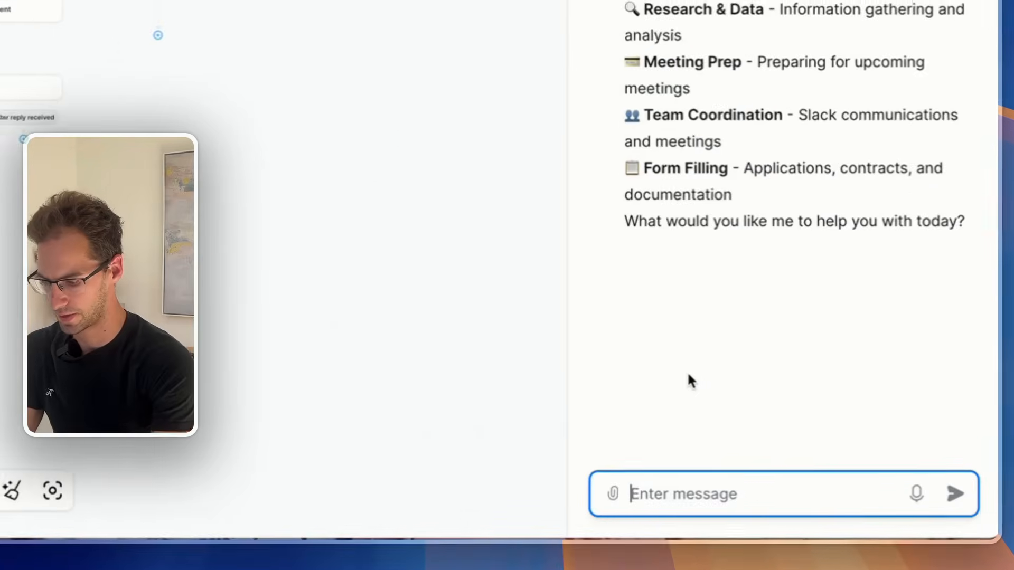
text(Can you find me )
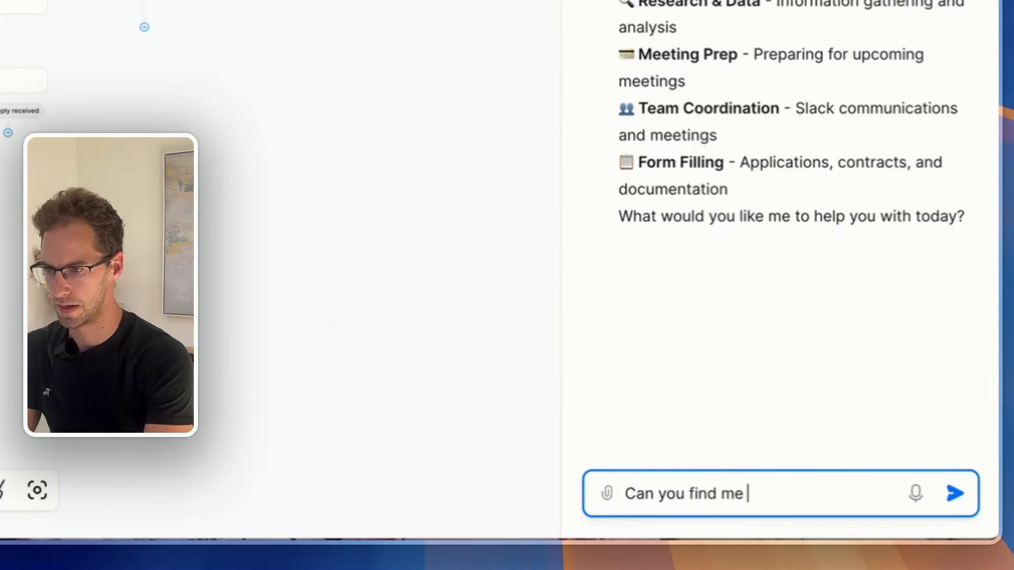
text(10 interest)
key(BackSpace)
key(BackSpace)
key(BackSpace)
text(ior designers in)
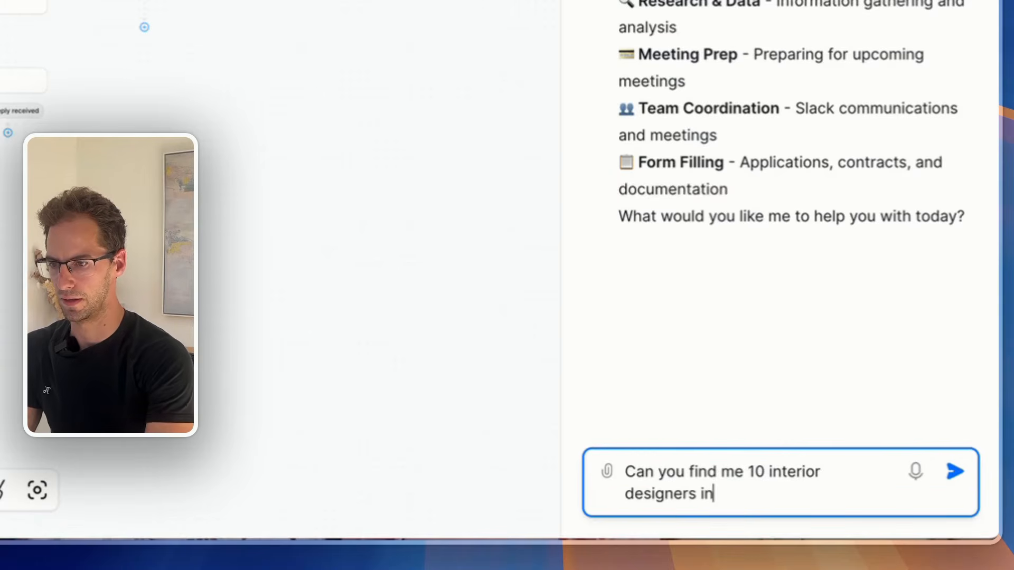
text( Manchester an)
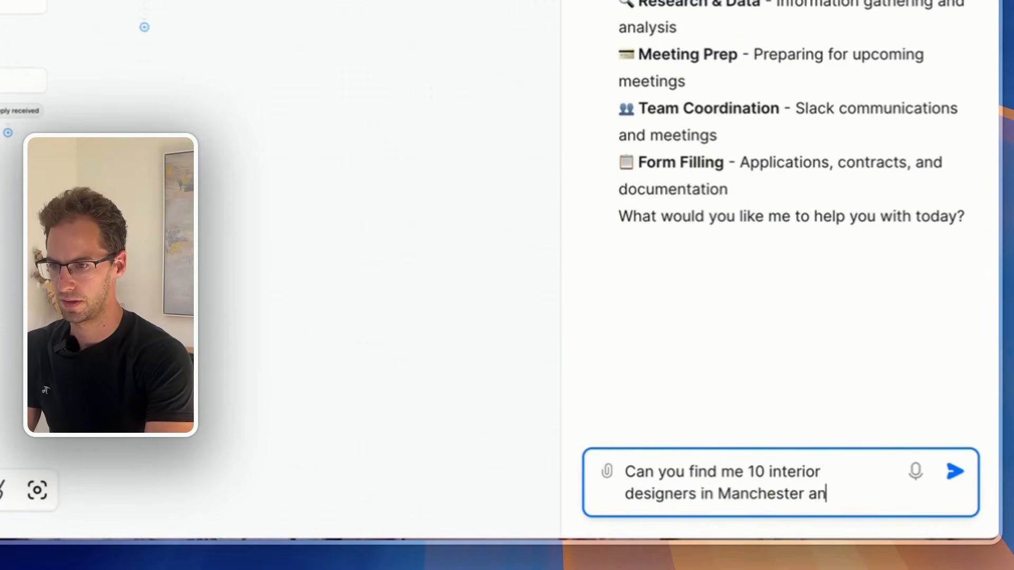
text(d give me a link to their portfol)
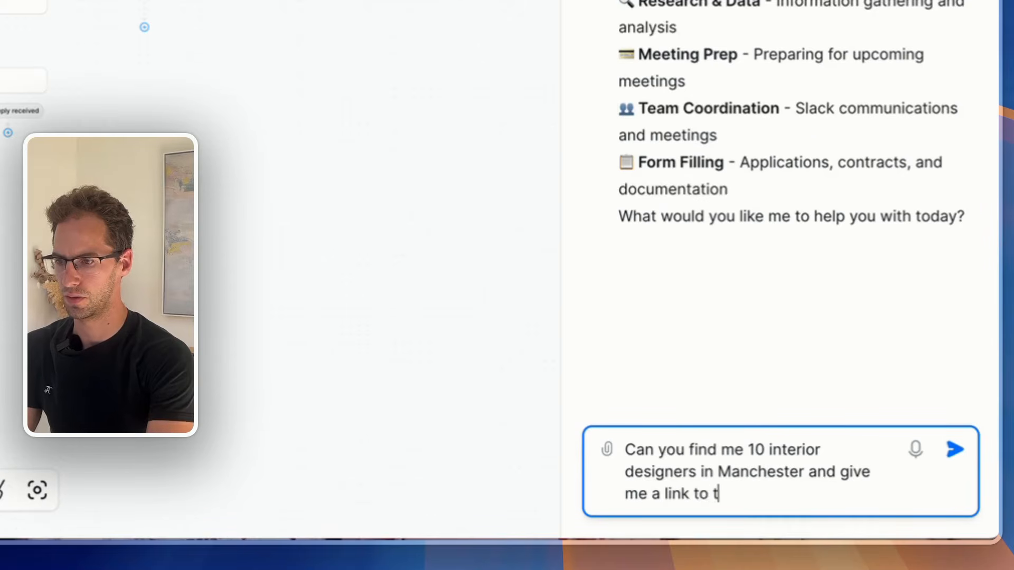
text(io or website)
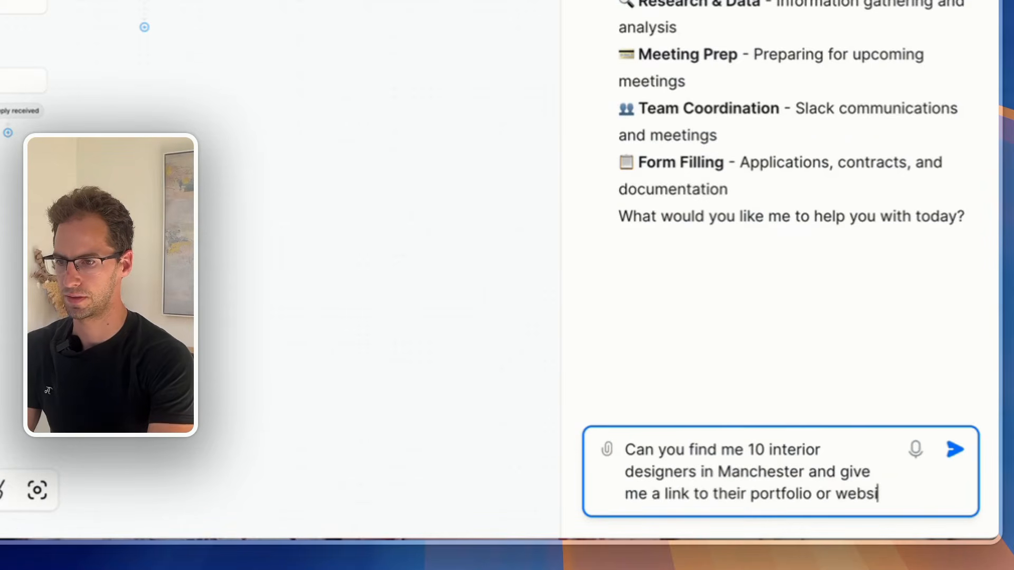
key(Return)
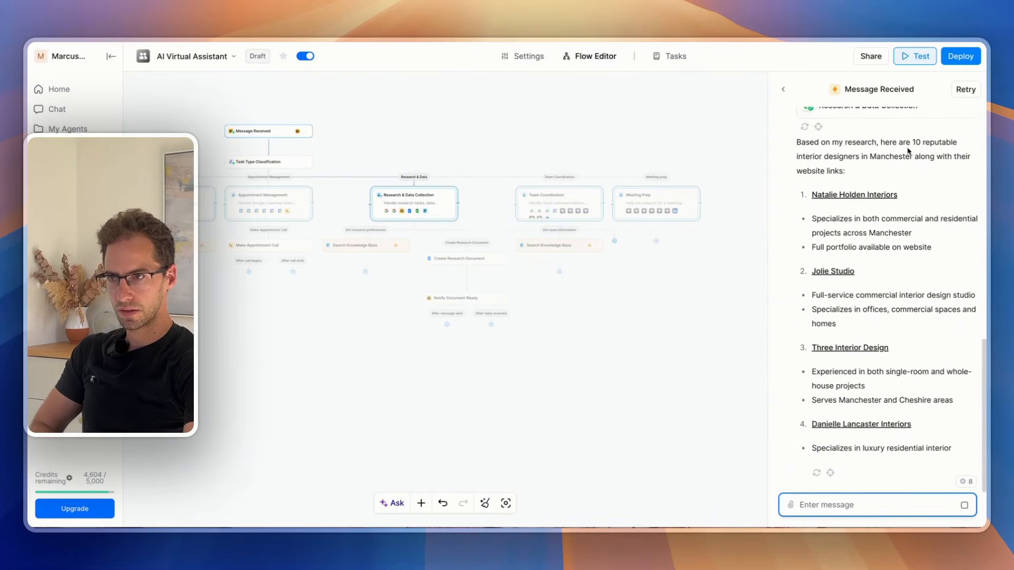
Step: Review the test run's research responses on the interior designers, from the task classification down to the completion notification
scroll(880, 214, up, 3)
scroll(880, 214, up, 5)
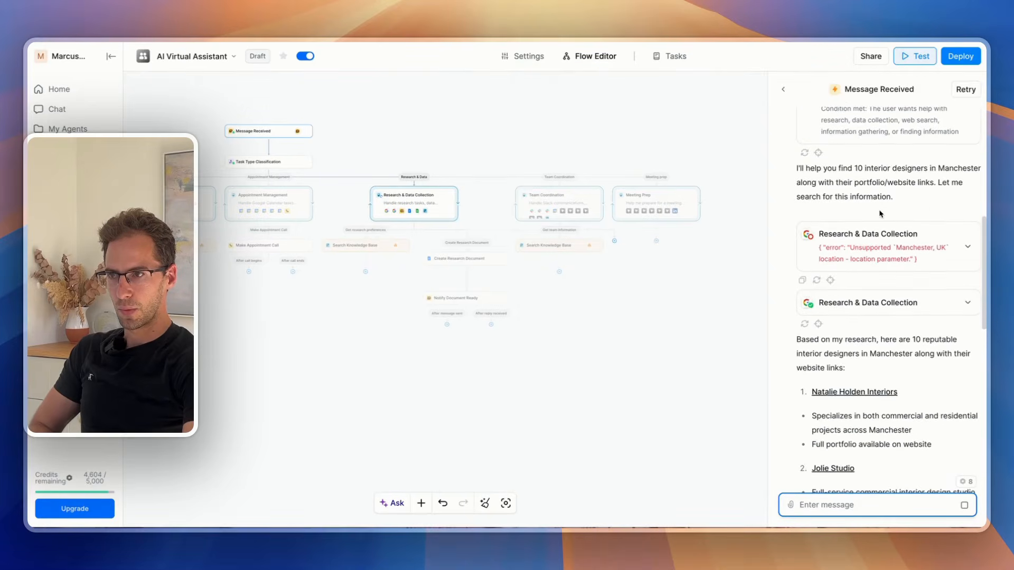
scroll(879, 210, down, 5)
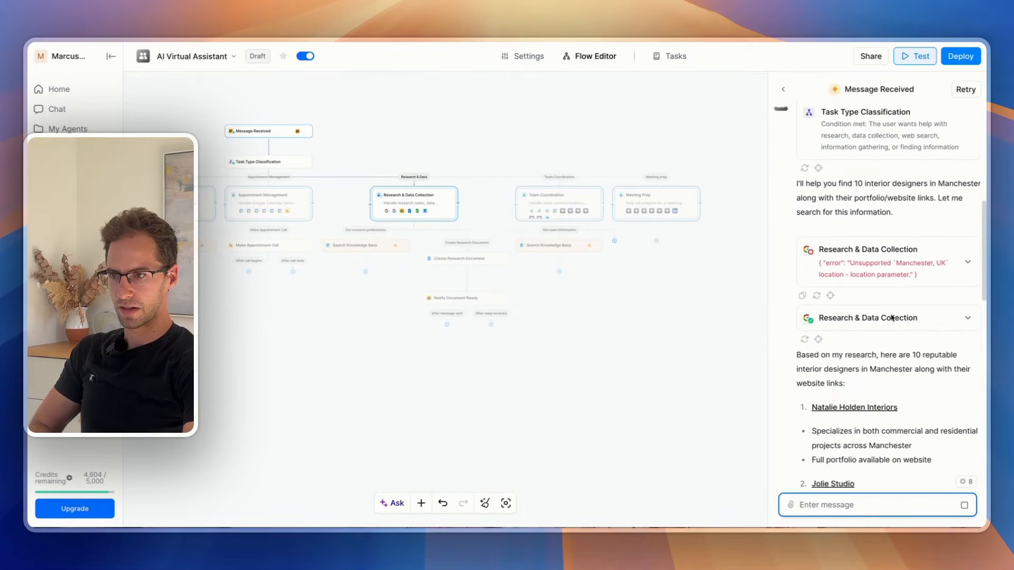
scroll(856, 237, down, 2)
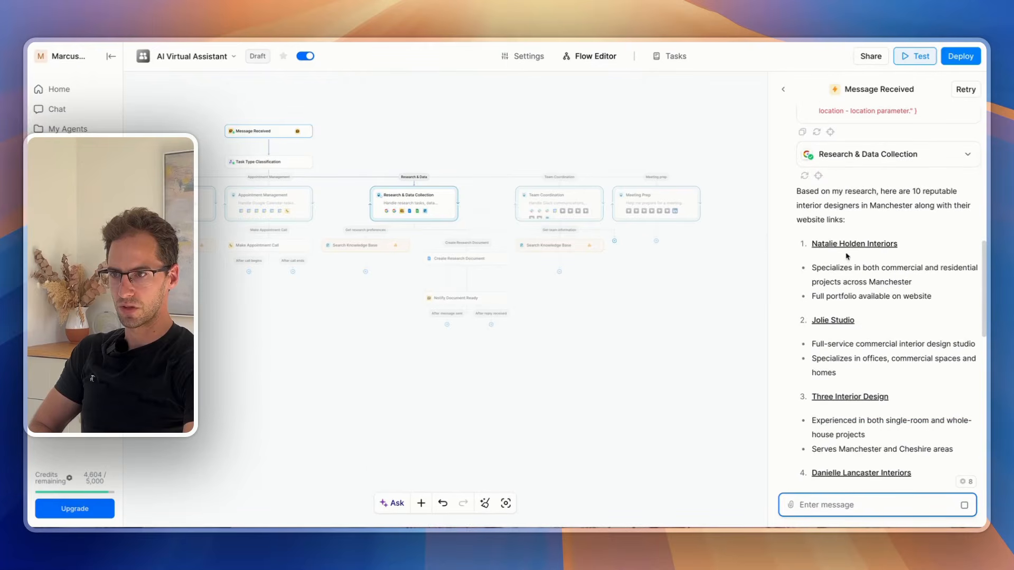
scroll(846, 245, down, 10)
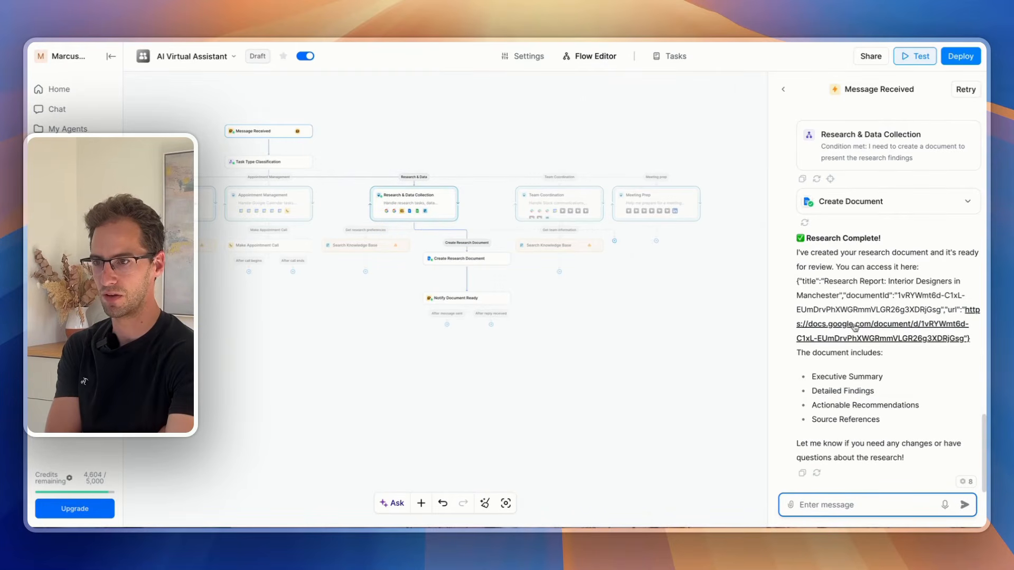
Step: Open the linked research report in Google Docs, read through its executive summary and detailed findings, and return to Lindy
click(893, 326)
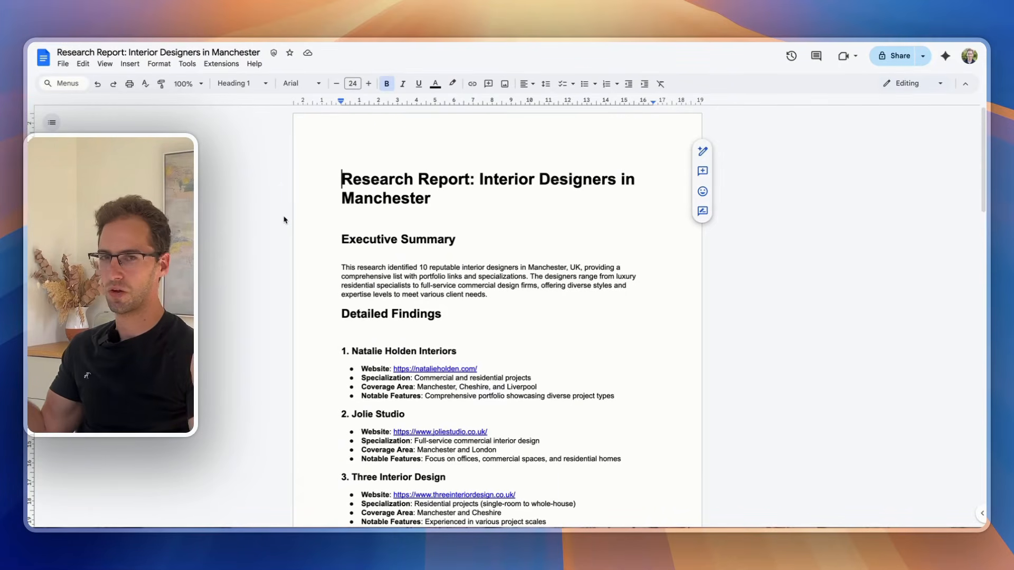
scroll(349, 335, down, 2)
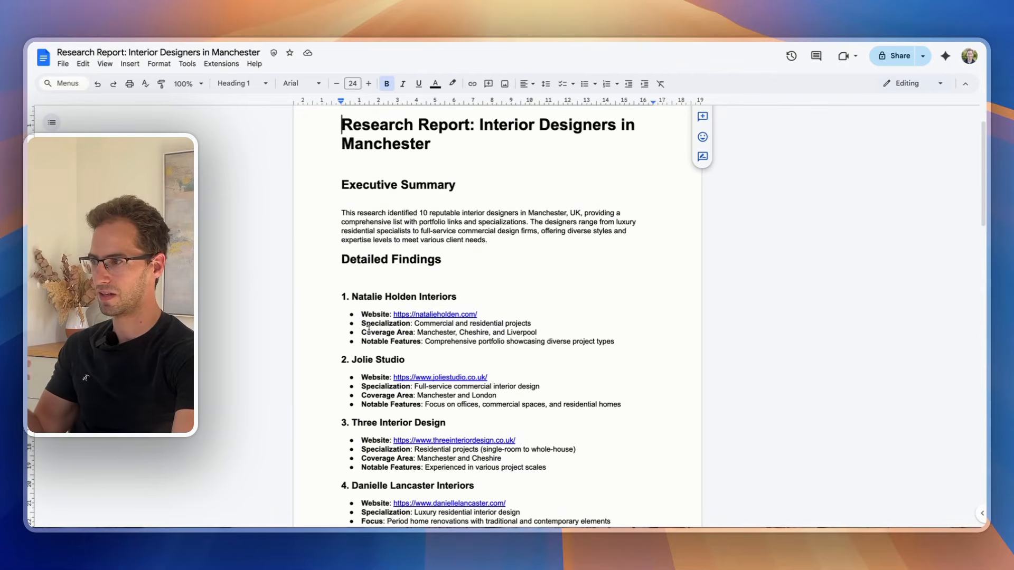
scroll(368, 328, down, 3)
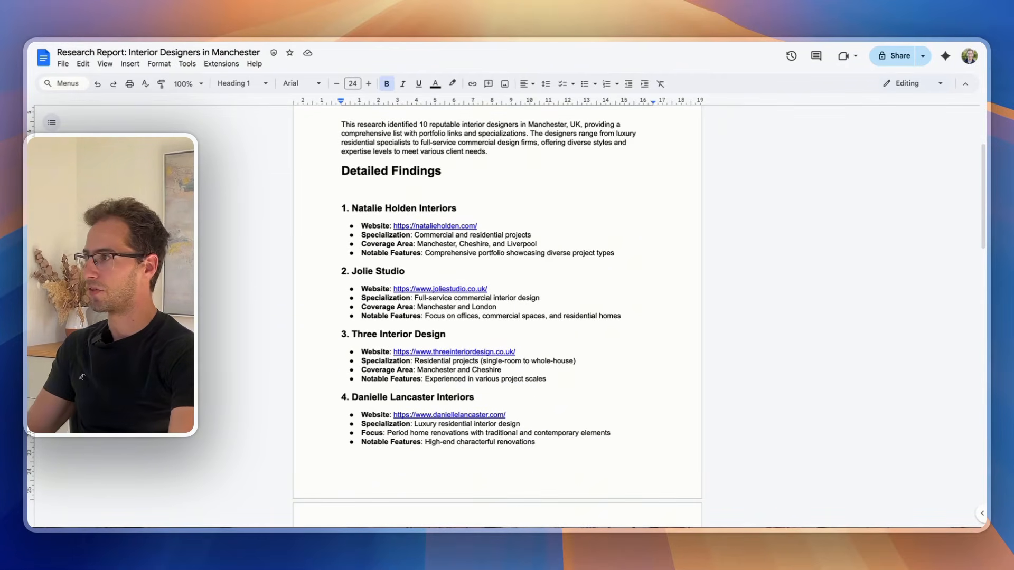
click(320, 42)
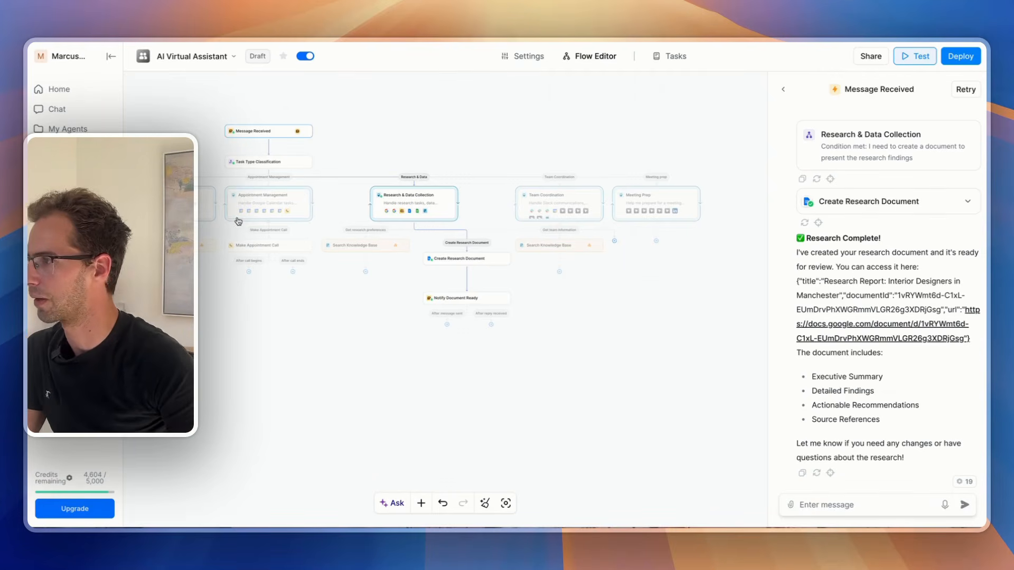
Step: Restart the Message Received test with a fresh conversation
scroll(238, 221, left, 3)
scroll(238, 221, left, 8)
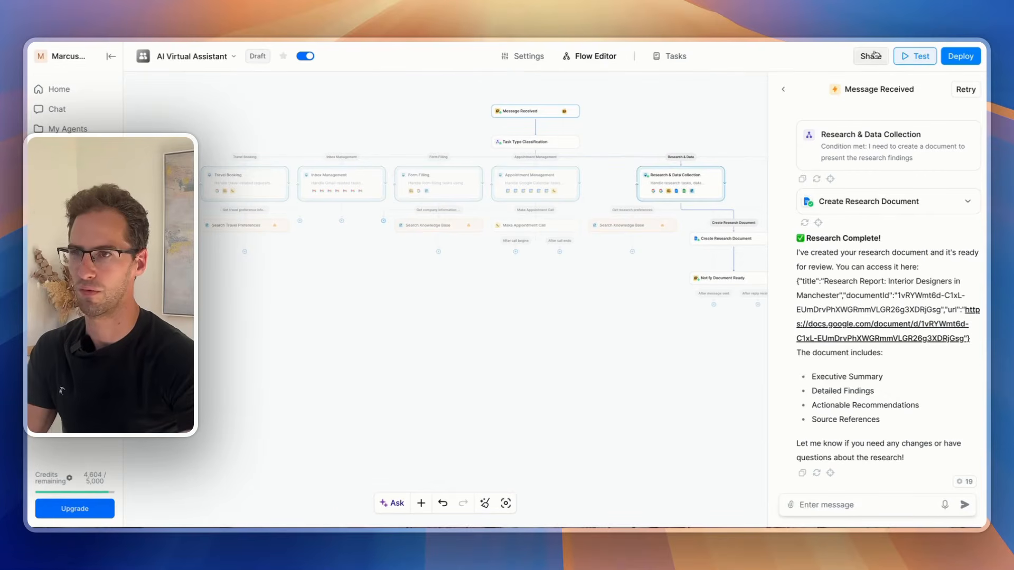
click(905, 62)
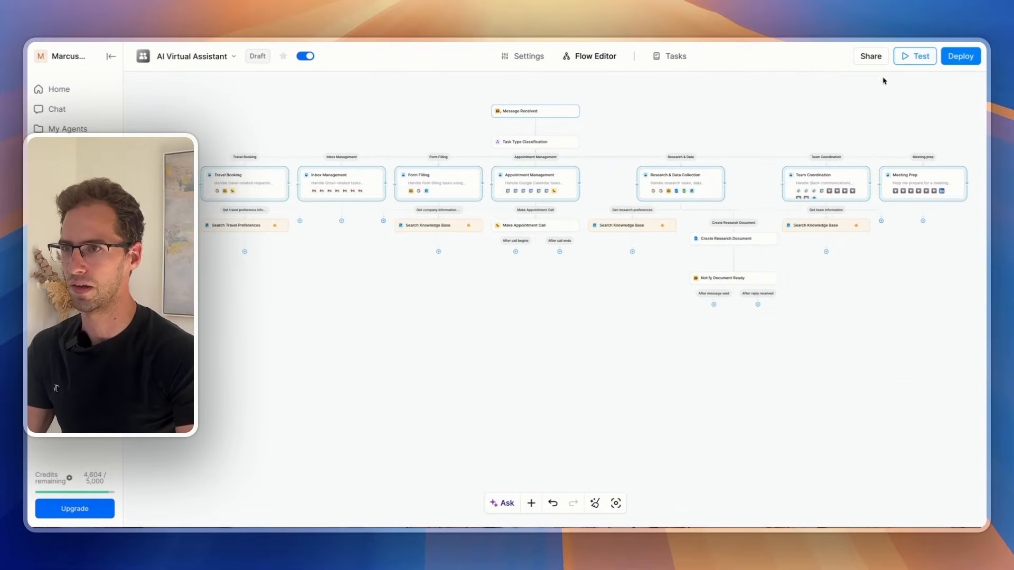
click(905, 62)
click(782, 89)
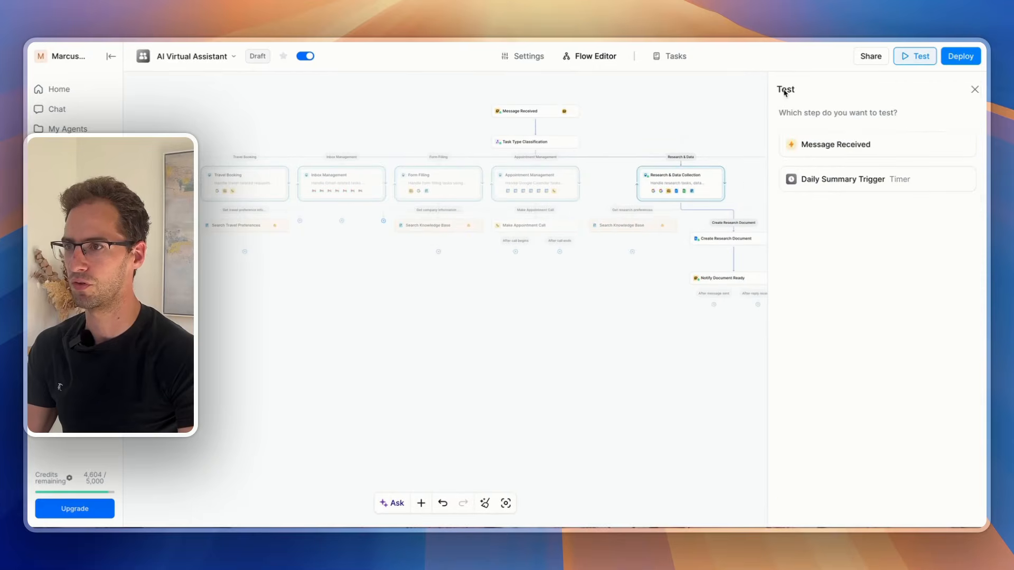
click(839, 154)
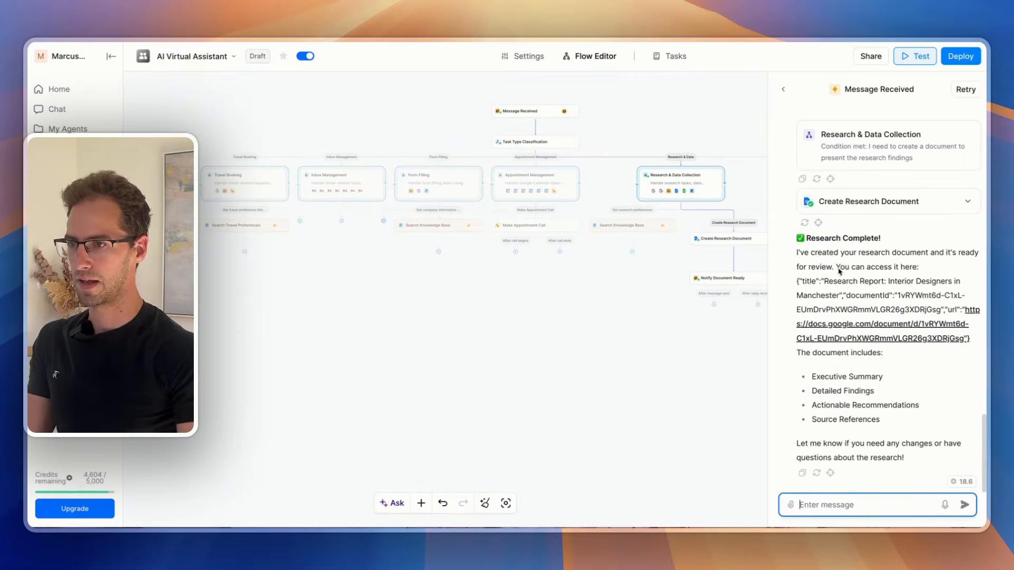
click(965, 89)
click(812, 505)
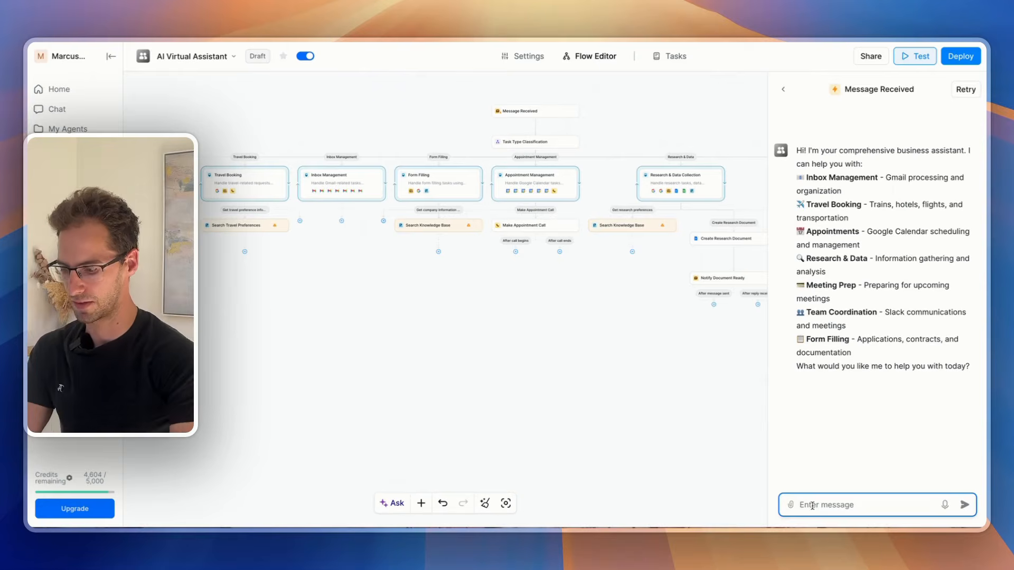
Step: Ask the assistant for train times and a suitable available Airbnb from Wednesday to Friday for the designer's office visit next week
text(My designer)
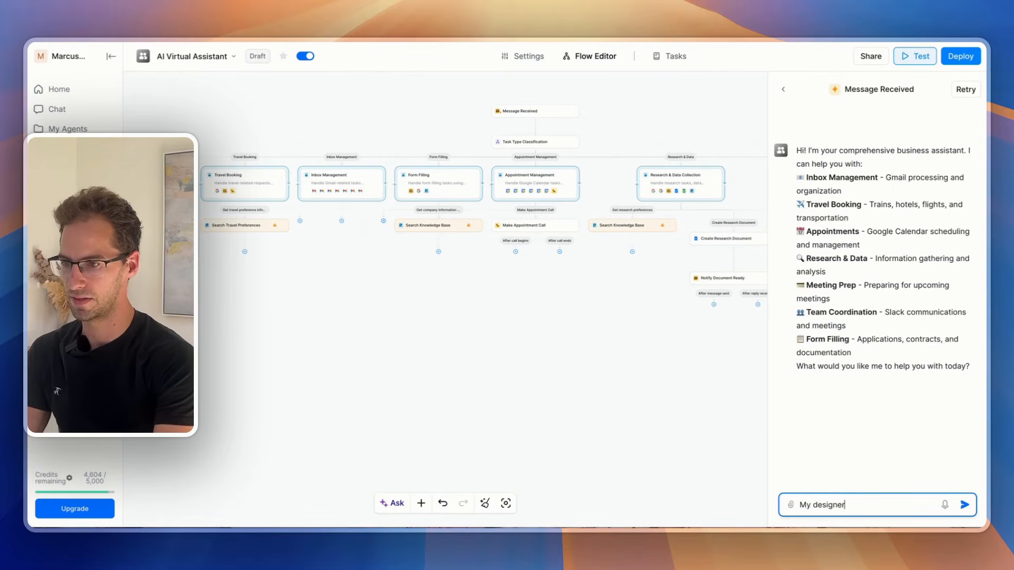
text( is comin)
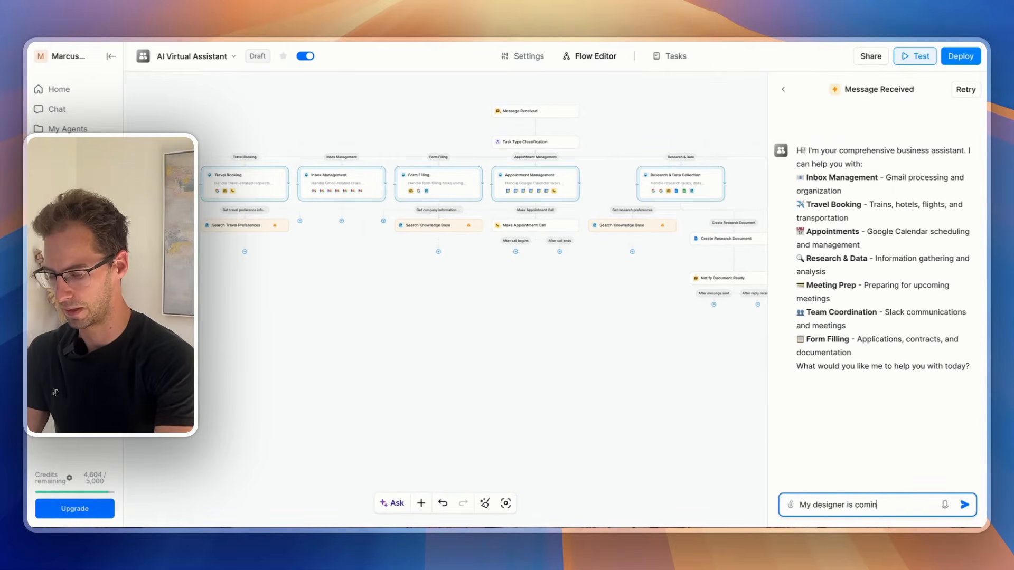
text(g up to the office n)
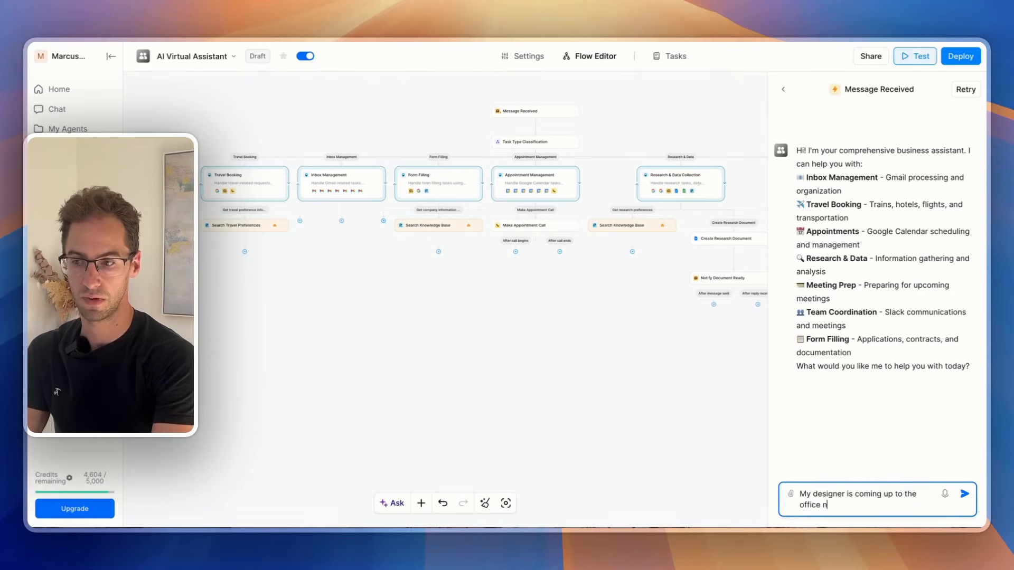
text(ext week - can you find)
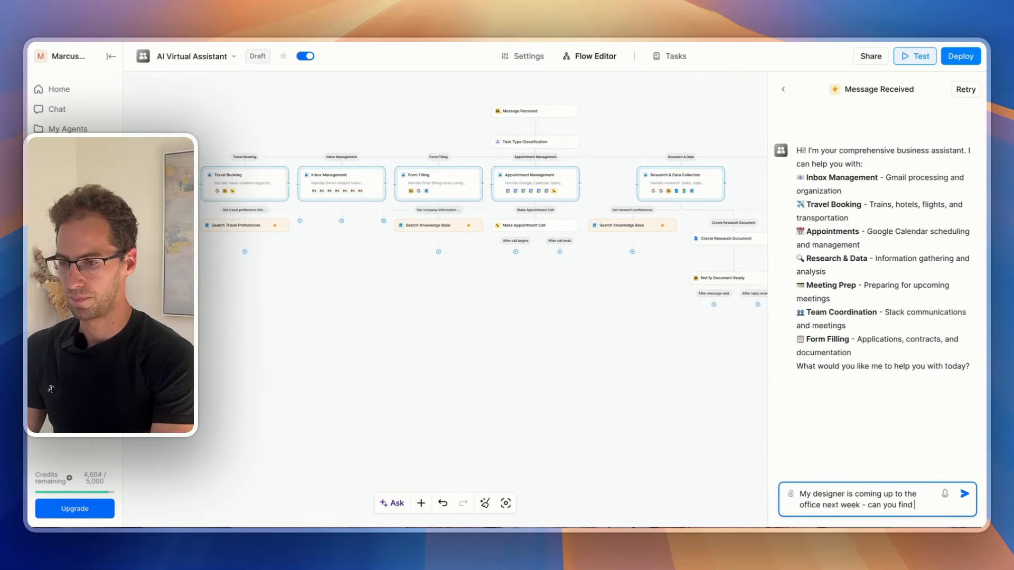
text( train time)
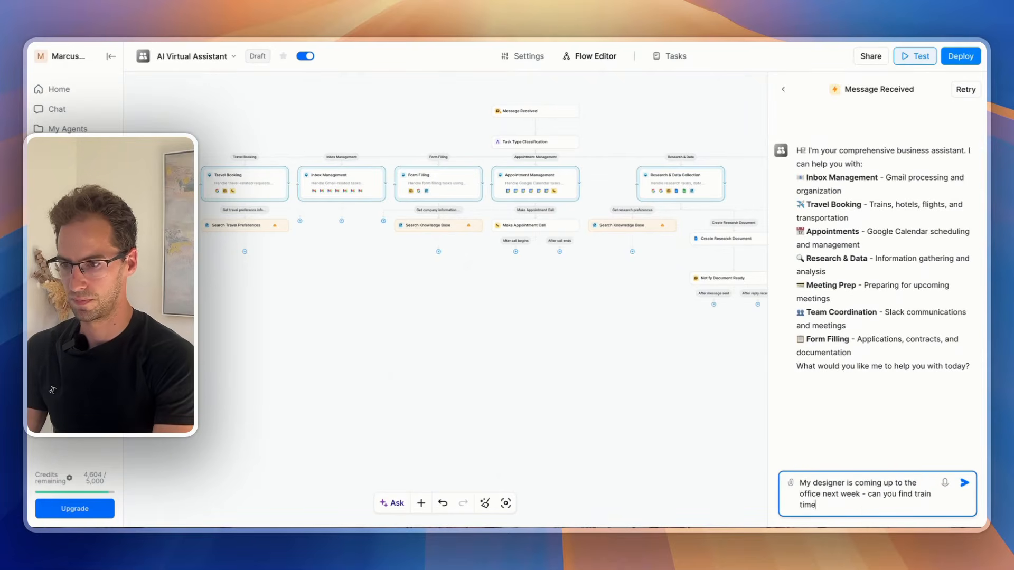
text(s and a auitable available)
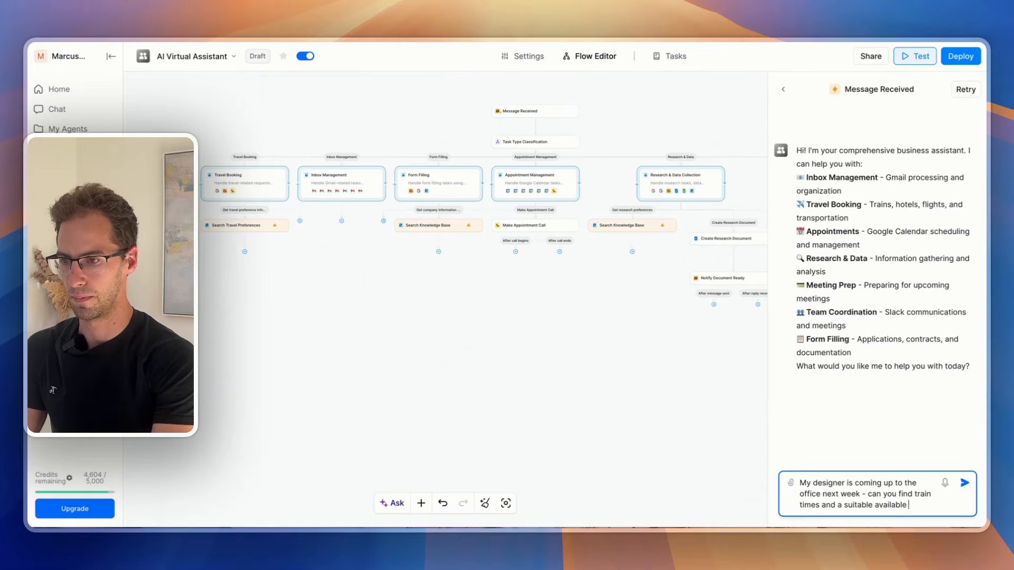
text( arrbnb from wednesday to friday)
key(Return)
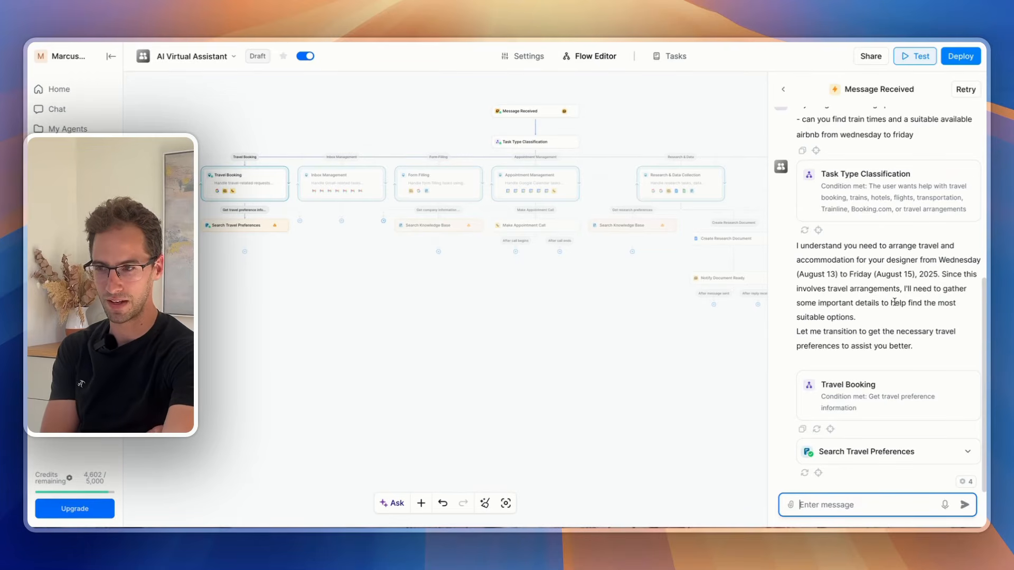
Step: Review the Travel Booking response's train options, accommodation advice and follow-up questions alongside the agent flow
drag(916, 346, 735, 335)
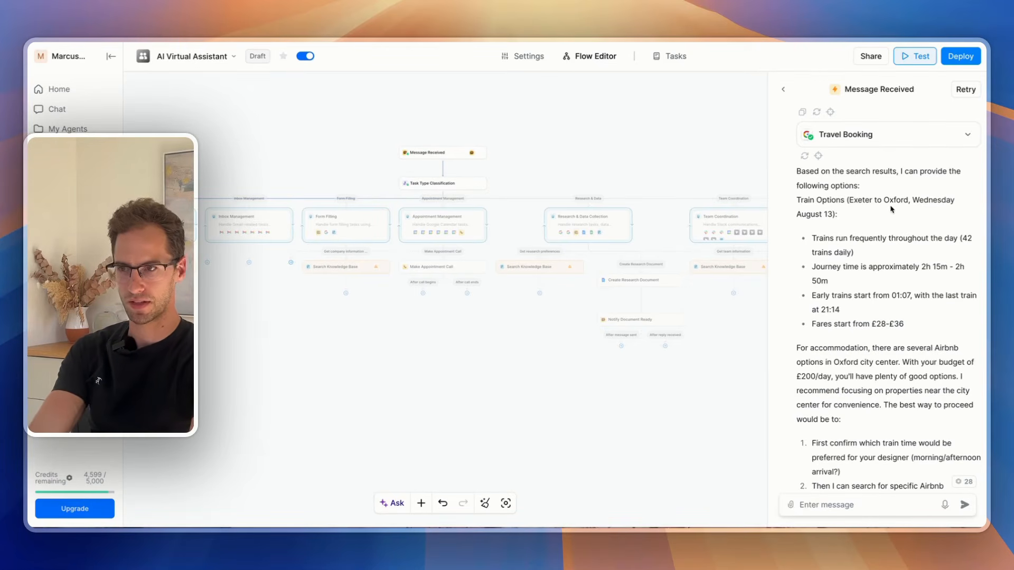
double_click(859, 199)
scroll(897, 222, down, 5)
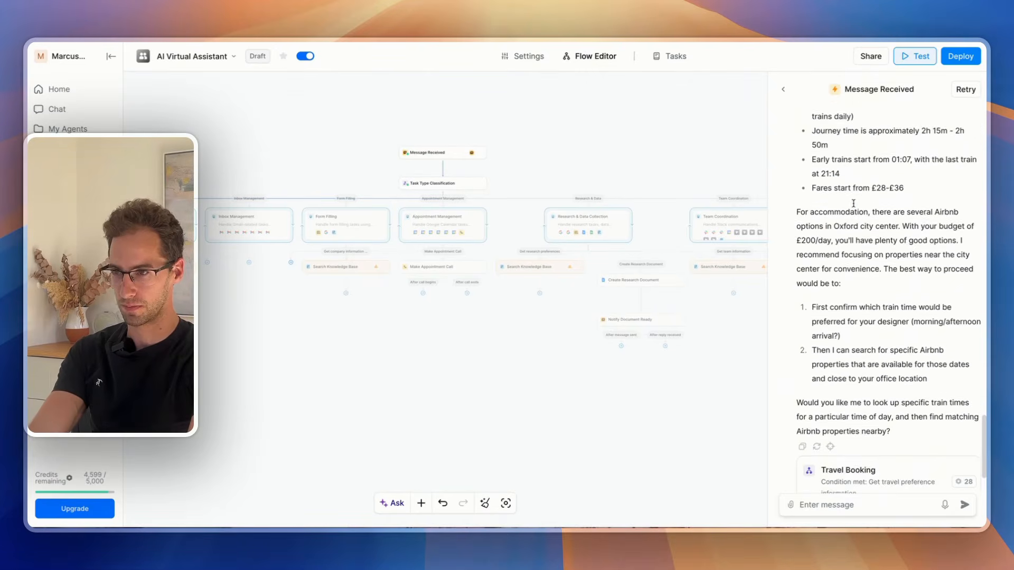
Step: Check the suggested Exeter to Oxford train options and reply "1. Lunch time" and "2. Fine" on separate lines
scroll(853, 203, up, 3)
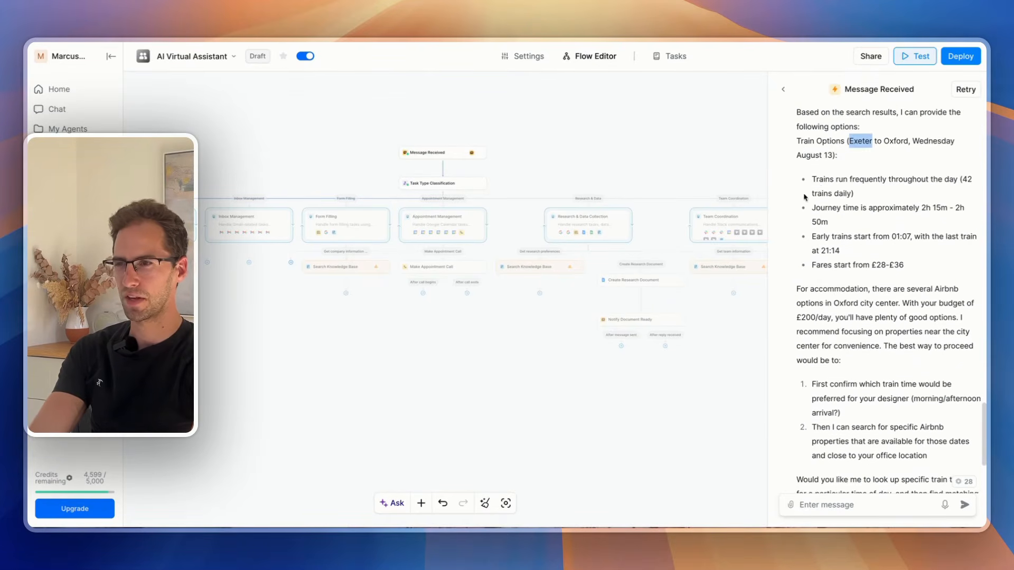
triple_click(822, 189)
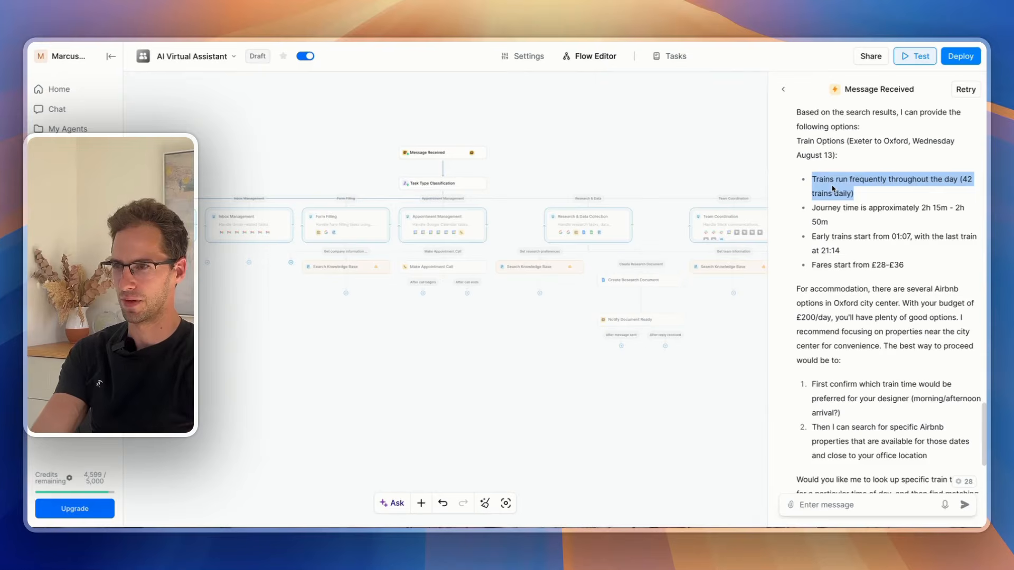
click(833, 188)
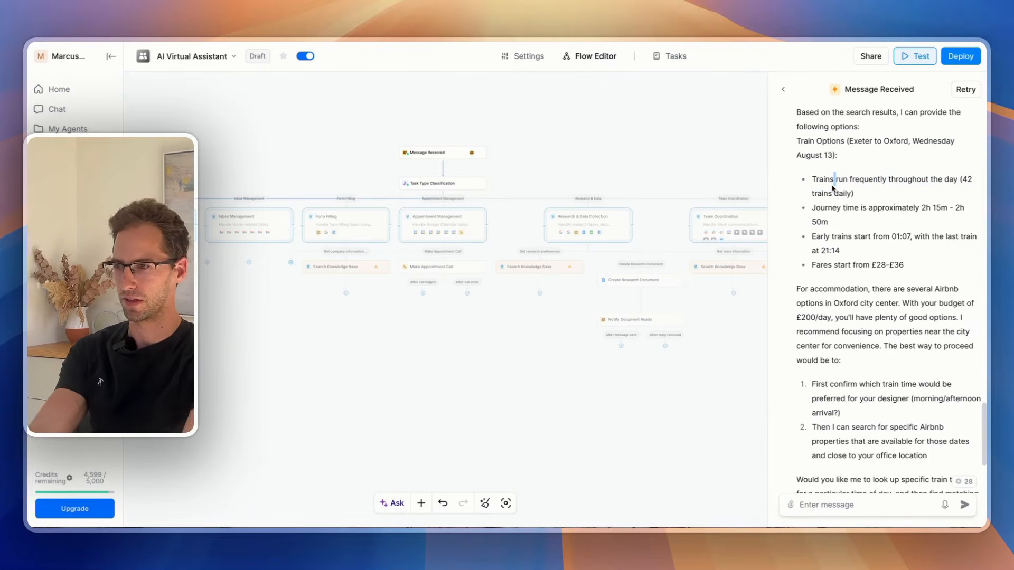
double_click(836, 190)
triple_click(826, 180)
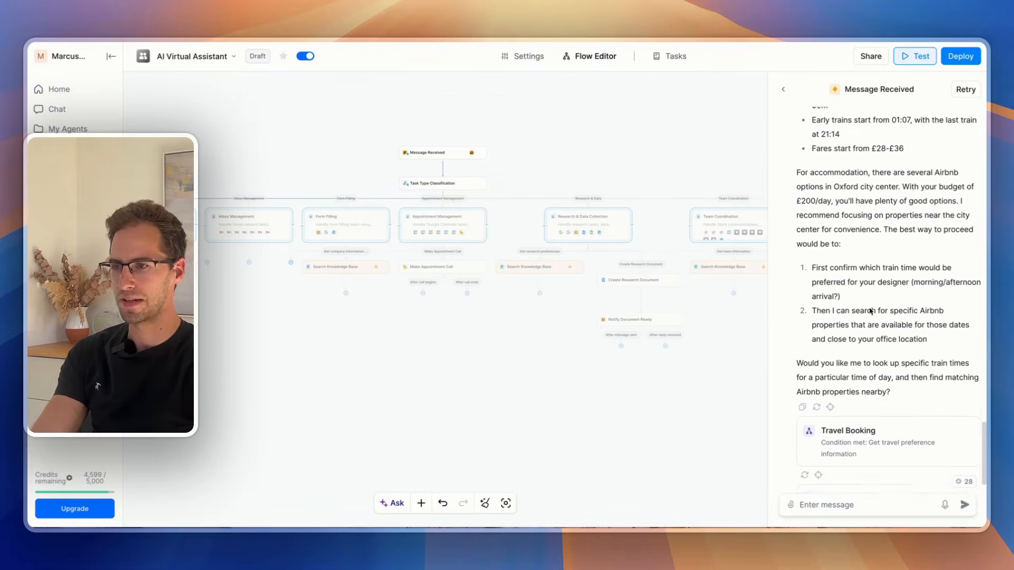
click(832, 505)
text(1.)
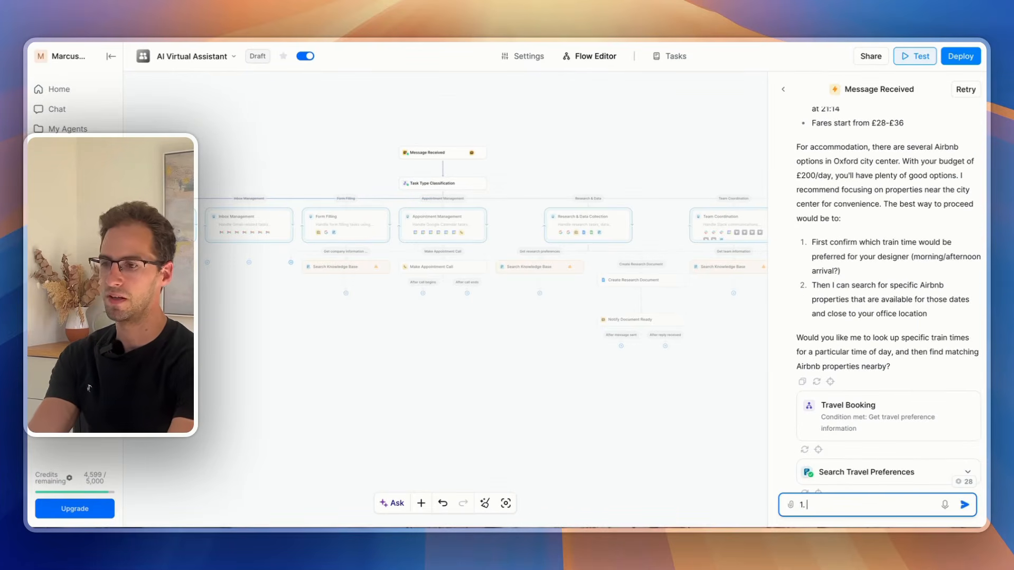
text( Lunch time)
key(shift+Return)
text(2. Fine)
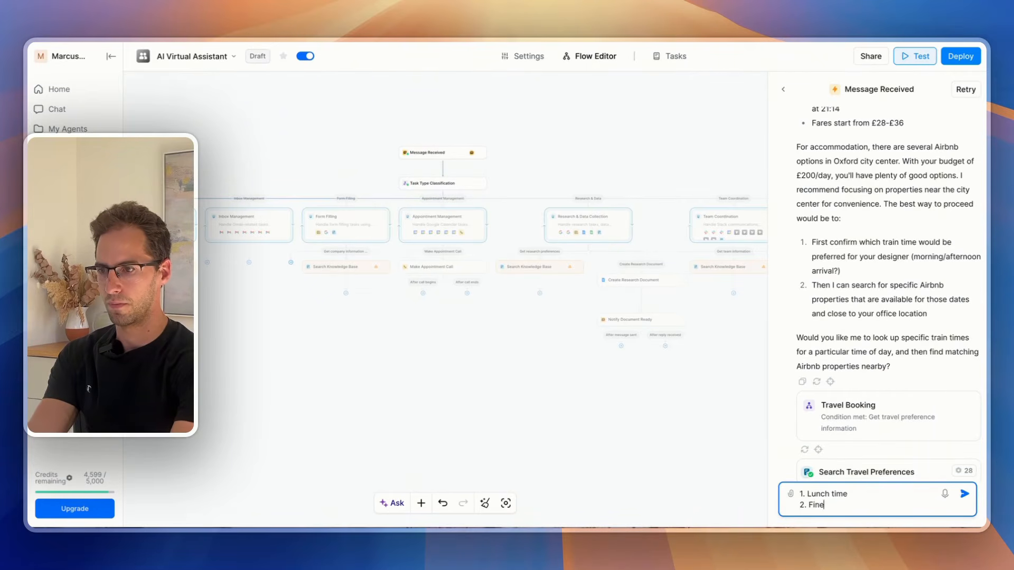
key(Return)
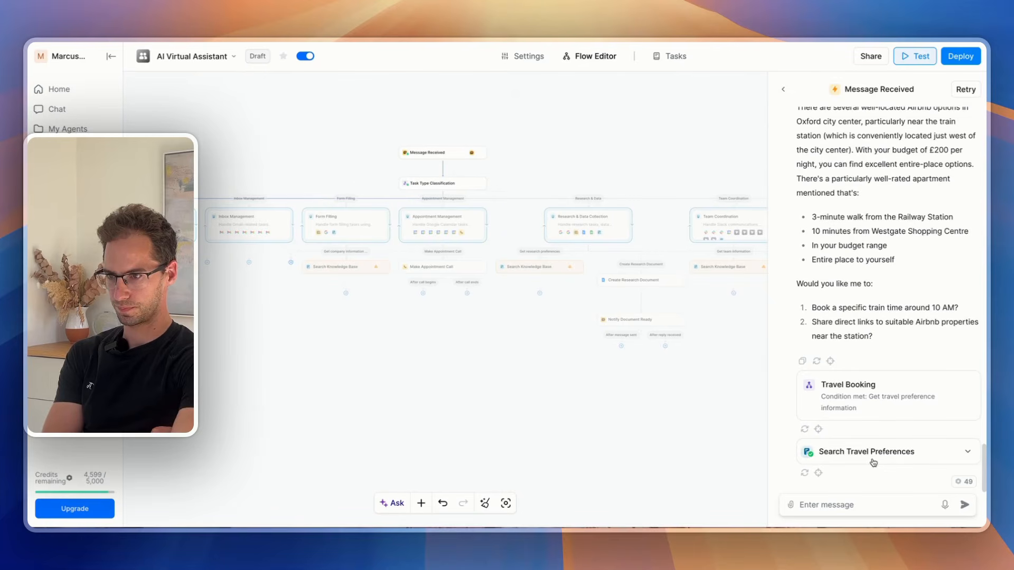
Step: Reply "1. Dont book yet but give me a link to book" and "2. Share links", and review the returned train and Airbnb links
text(1. Dont book yet but give me a link to book 2. Share links)
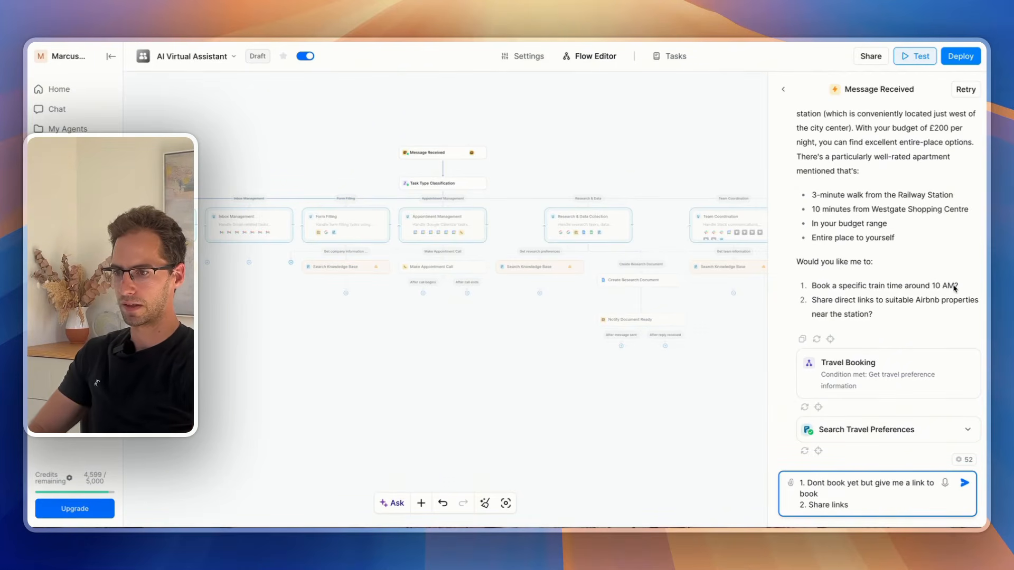
click(964, 483)
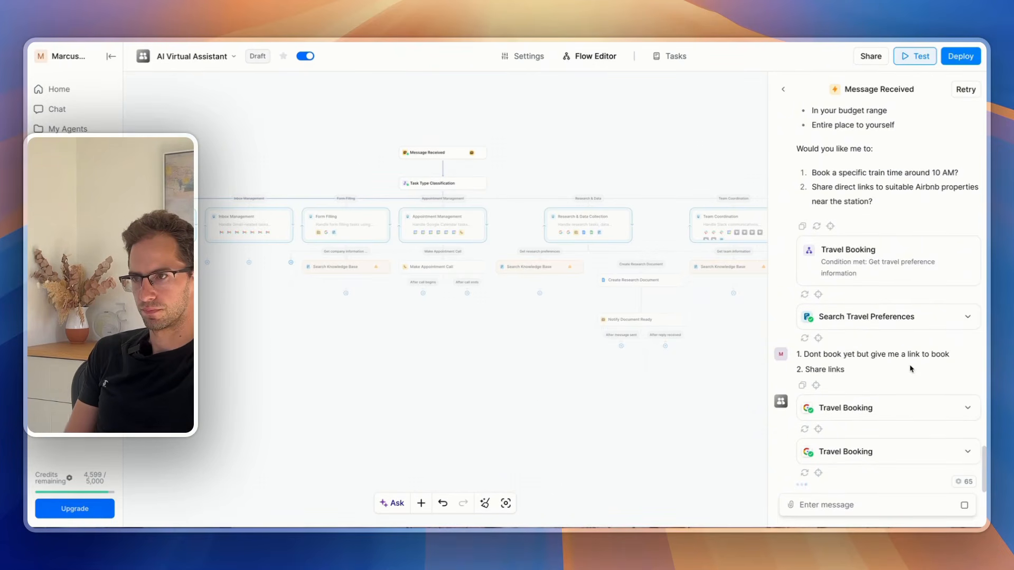
scroll(892, 370, up, 2)
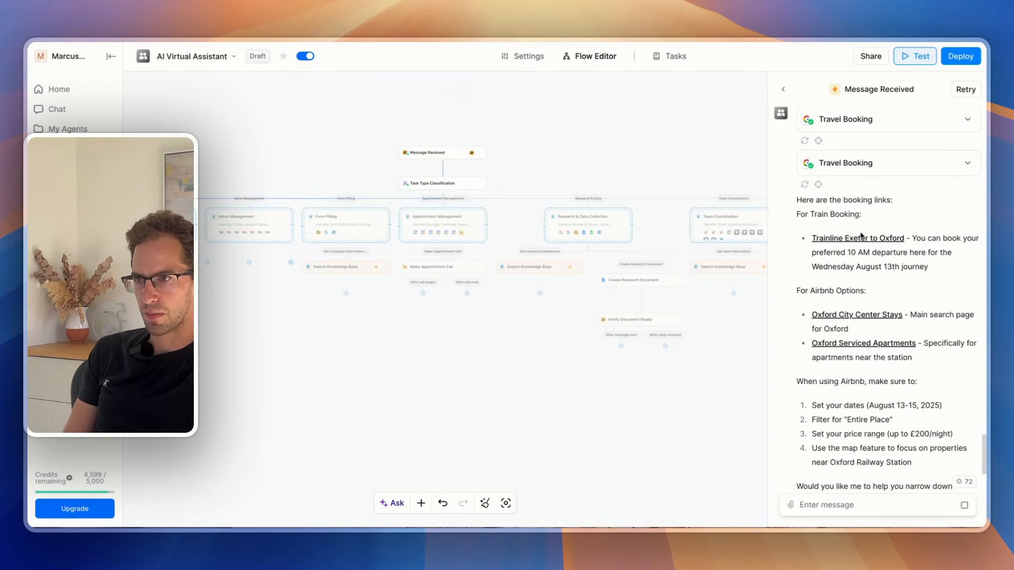
scroll(844, 242, up, 5)
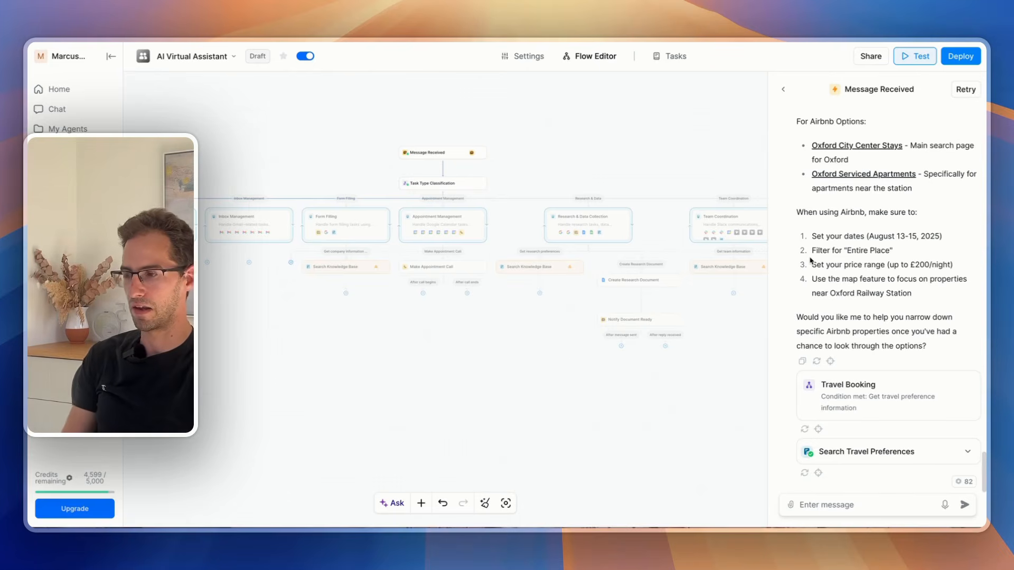
scroll(834, 245, up, 3)
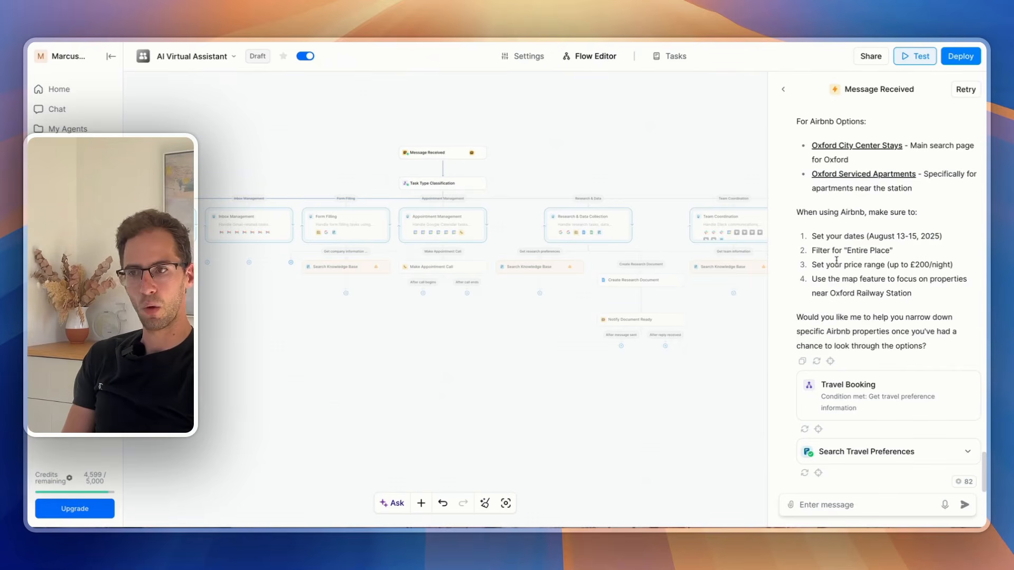
scroll(837, 260, up, 1)
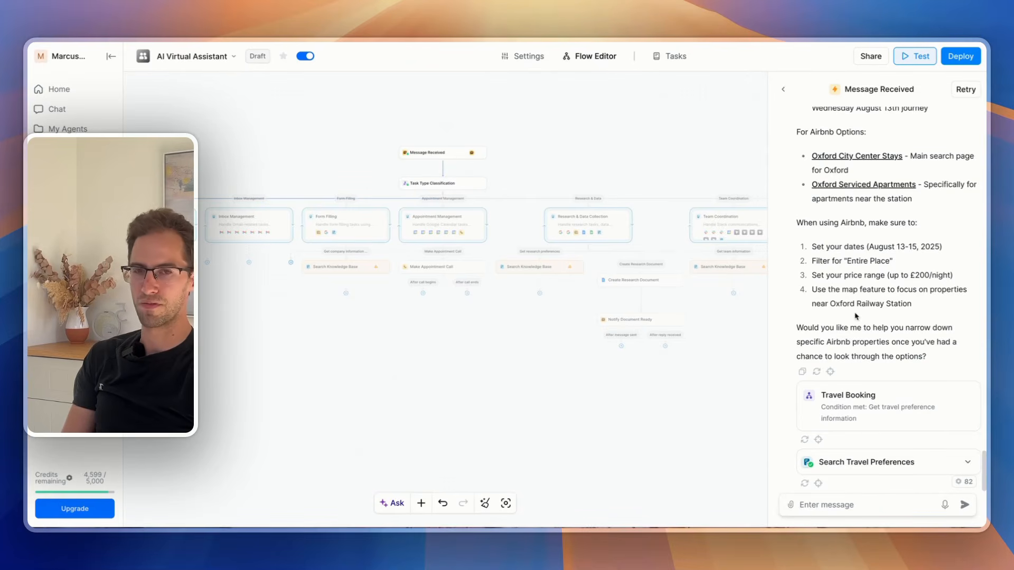
scroll(840, 309, up, 5)
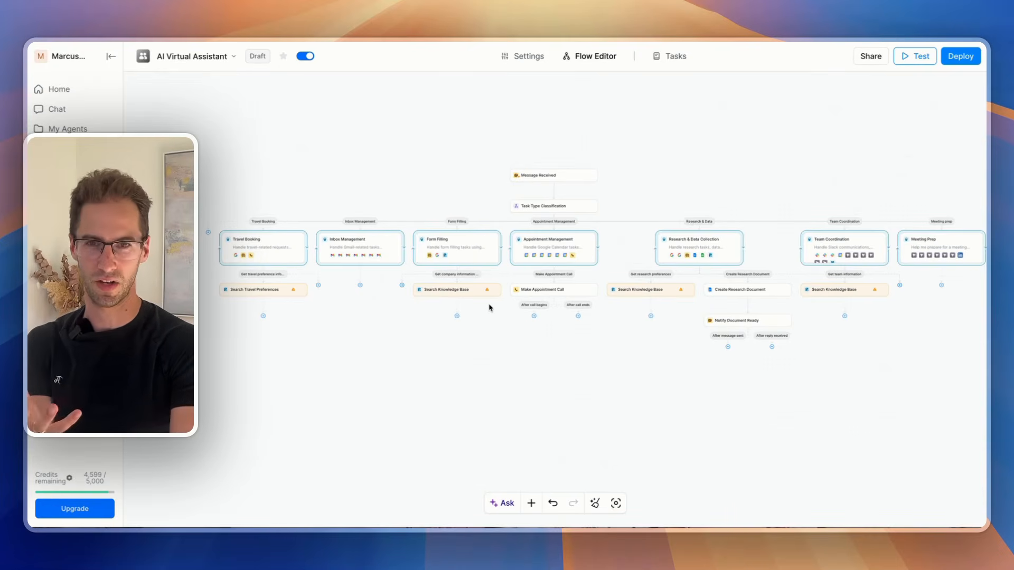
Step: Add a new agent step on the empty canvas beside the Travel Booking branch
scroll(393, 265, down, 1)
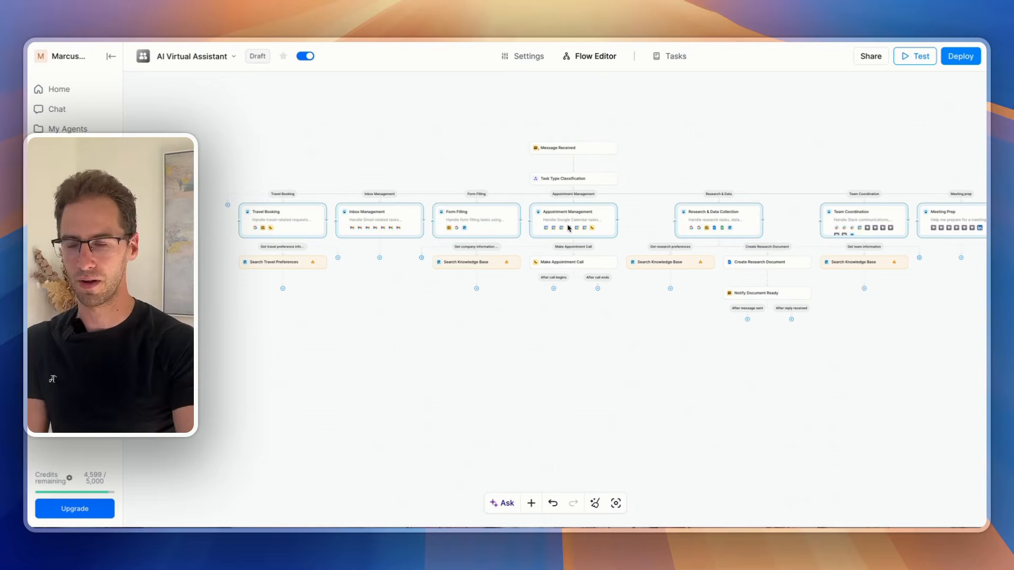
scroll(379, 245, left, 5)
scroll(379, 245, down, 1)
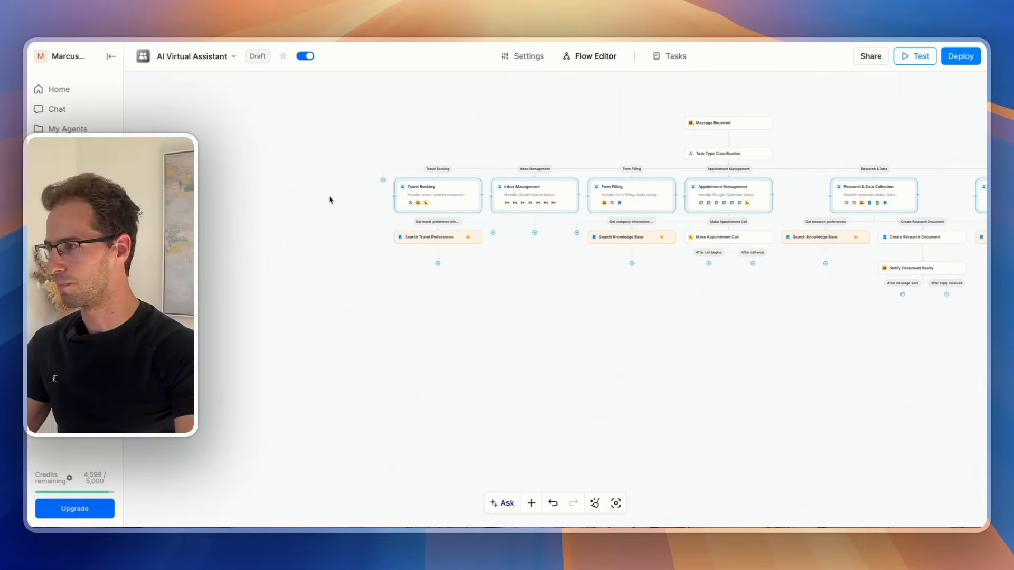
right_click(335, 201)
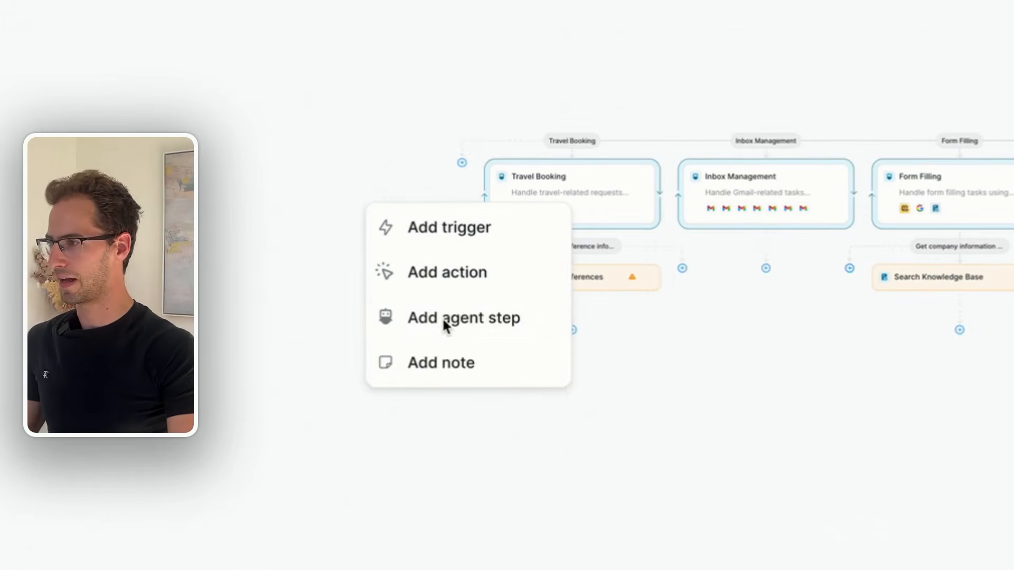
click(445, 319)
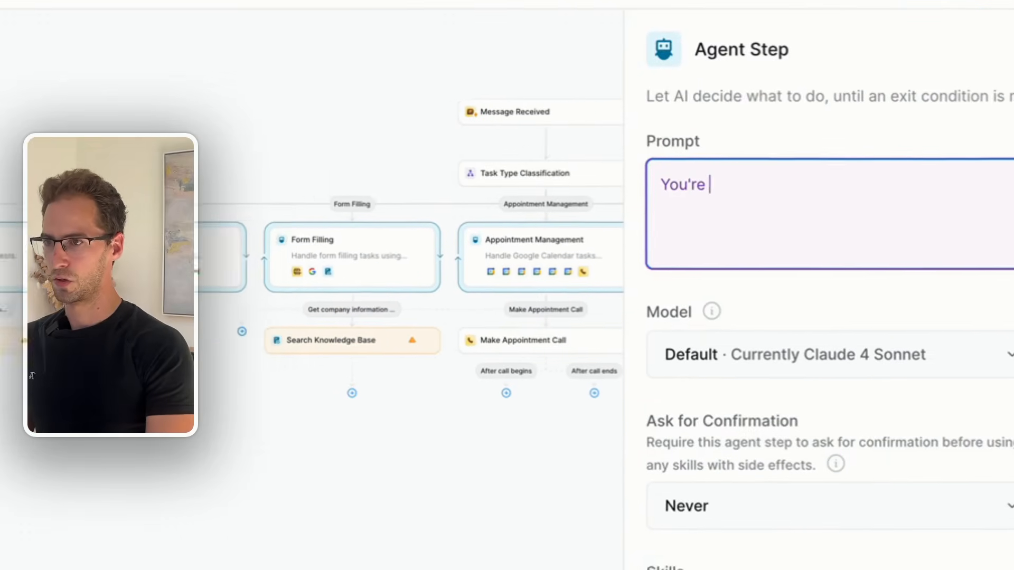
Step: Set the new agent step's prompt to "You're my financial controller - i want you to manage, raise, chase and reconcile invoices and payments in my accounting software."
text(my financial controller)
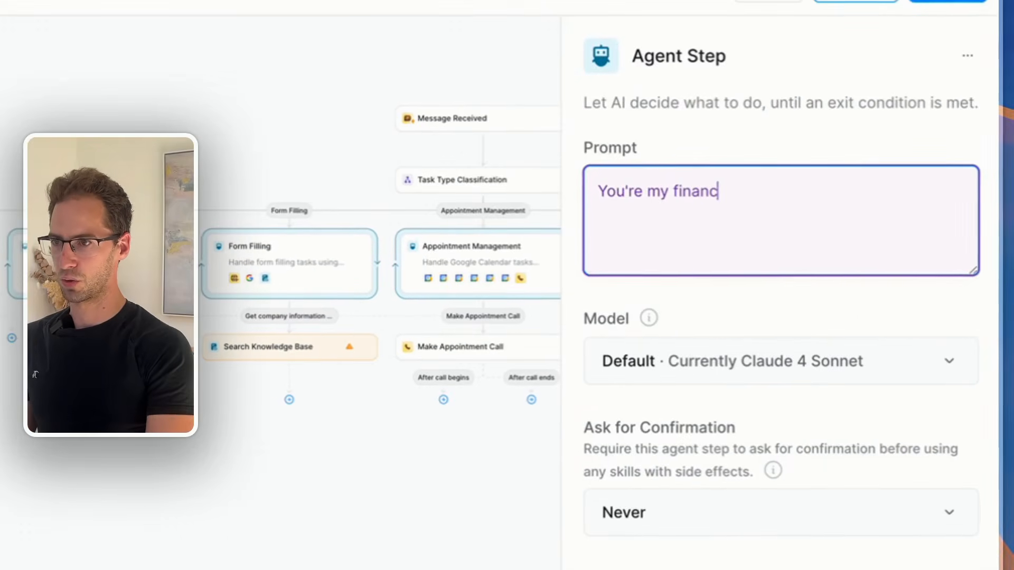
text( - i want you to)
key(BackSpace)
key(BackSpace)
text(yo)
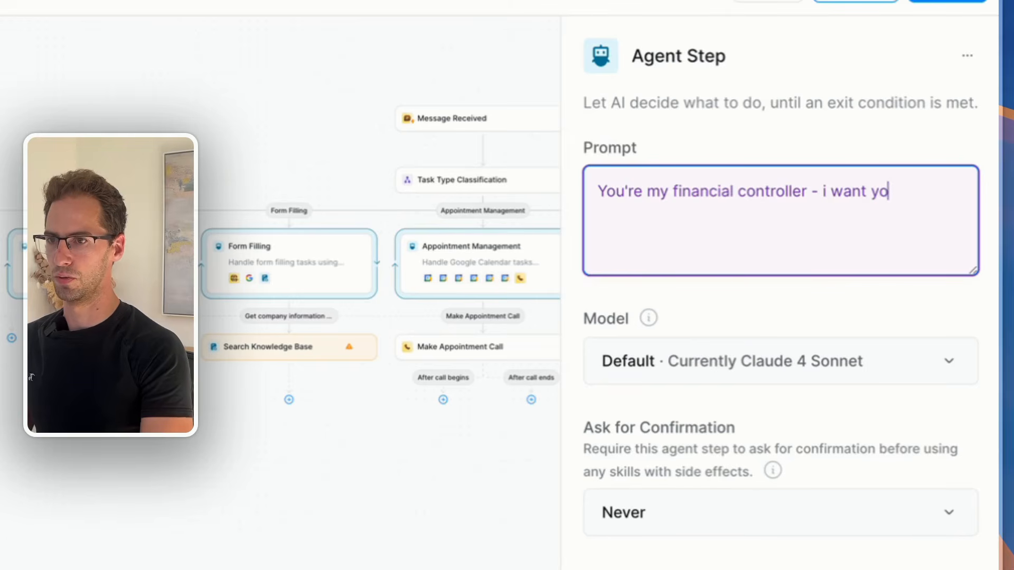
text(u to nanage)
key(BackSpace)
key(BackSpace)
key(BackSpace)
key(BackSpace)
key(BackSpace)
key(BackSpace)
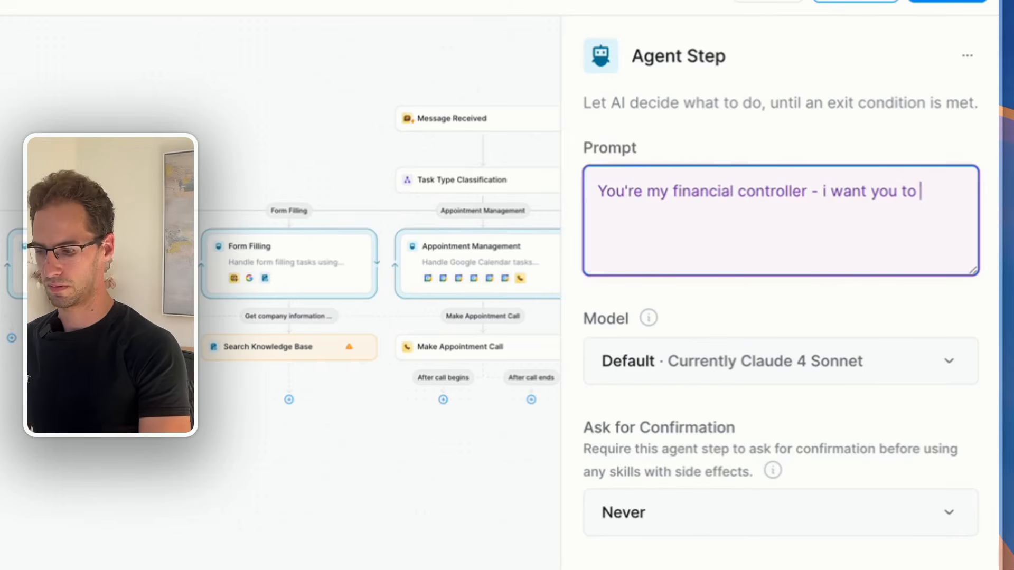
text(manage, raise, cahase)
key(BackSpace)
key(BackSpace)
key(BackSpace)
key(BackSpace)
key(BackSpace)
key(BackSpace)
text(hase )
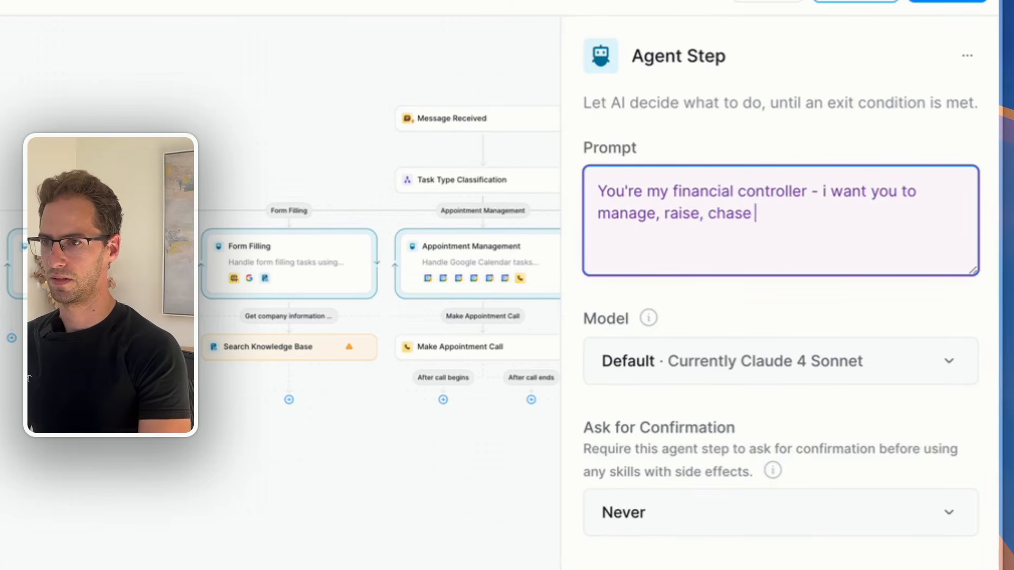
text(and reconci)
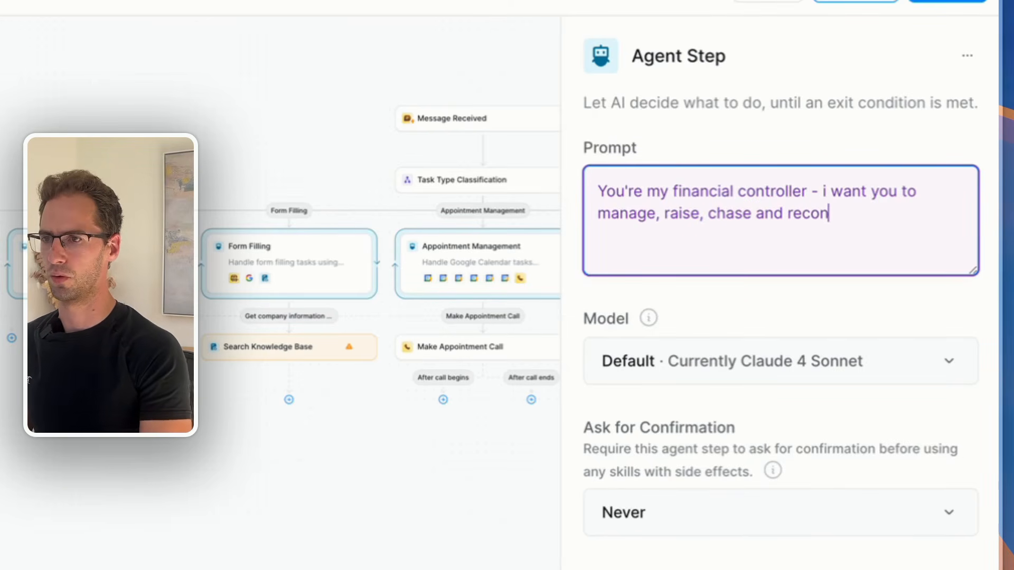
key(BackSpace)
key(BackSpace)
text(cile invoi)
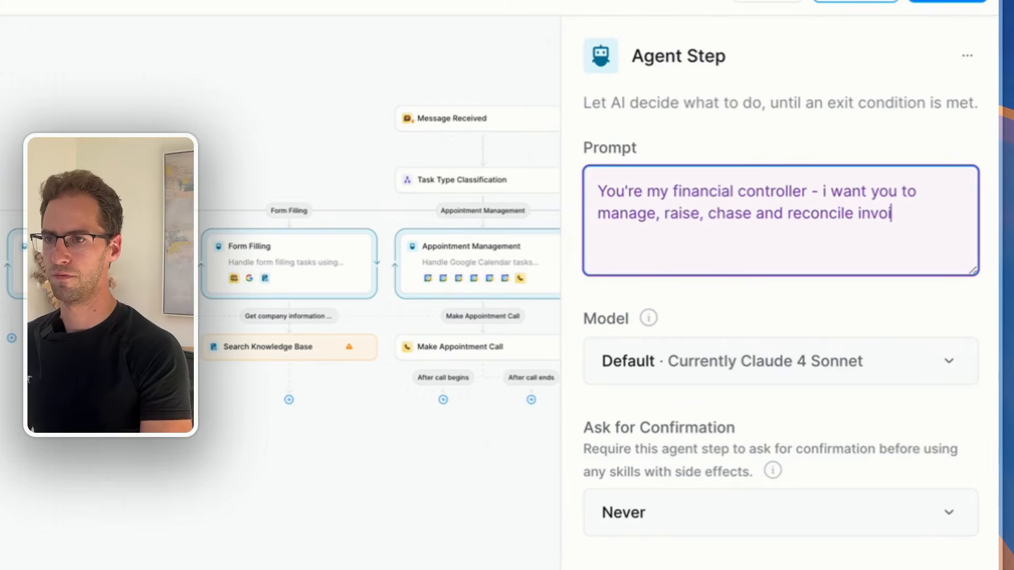
text(ces and payments in )
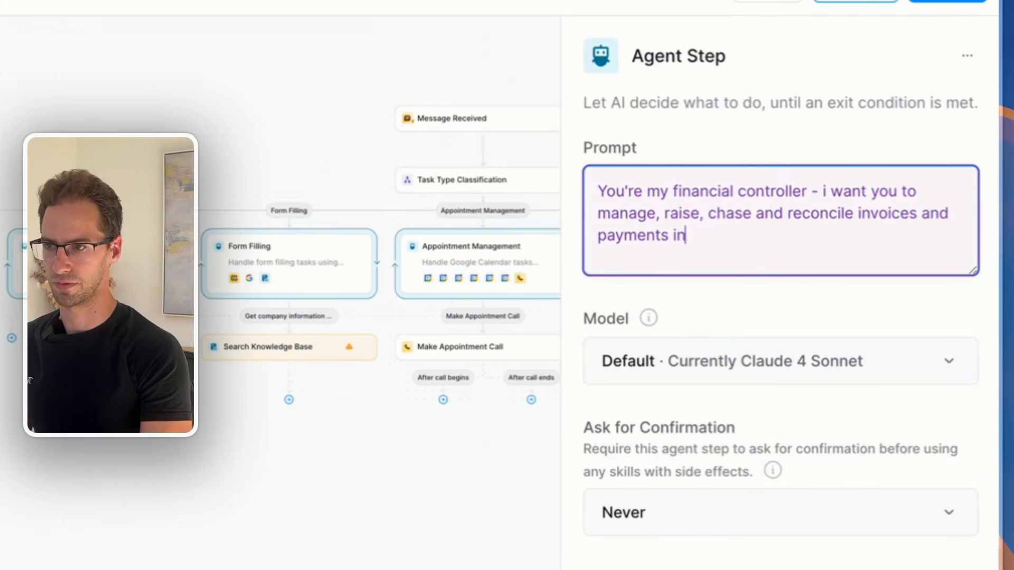
text(ny)
key(BackSpace)
key(BackSpace)
text(my accounting software.)
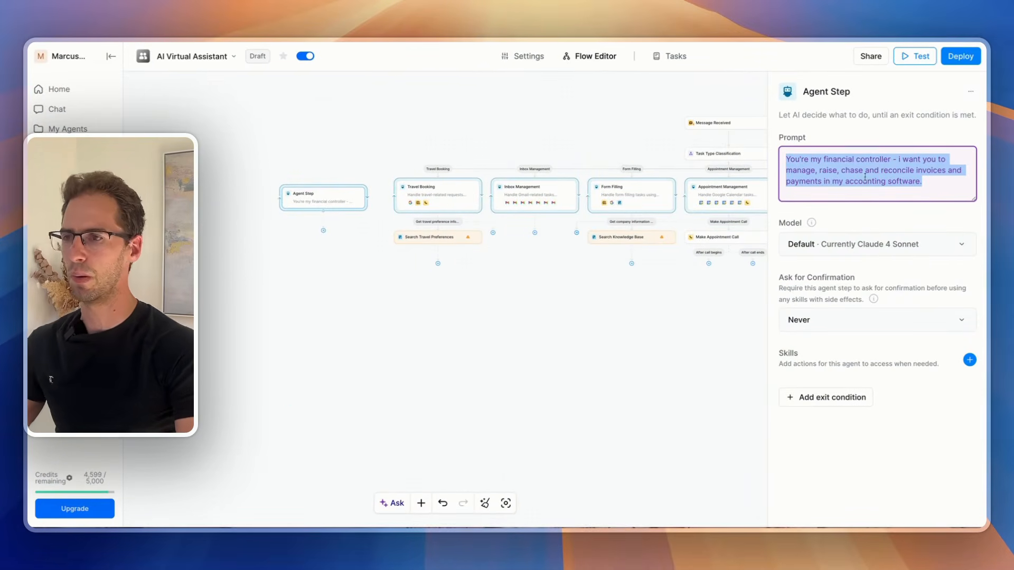
triple_click(901, 176)
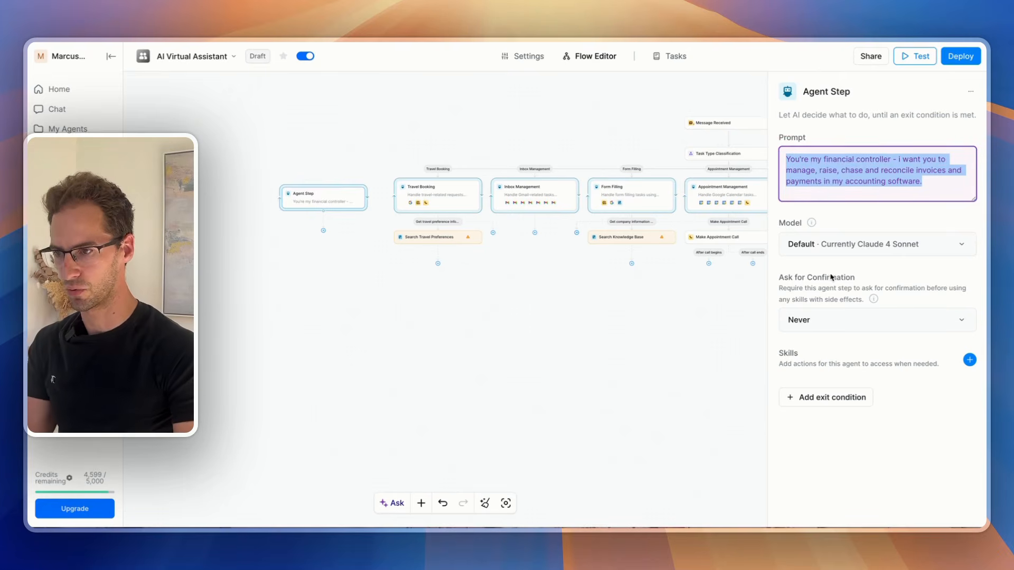
Step: Find the Xero Accounting actions with the search "xero" and add one as a skill of the financial controller agent step
click(968, 360)
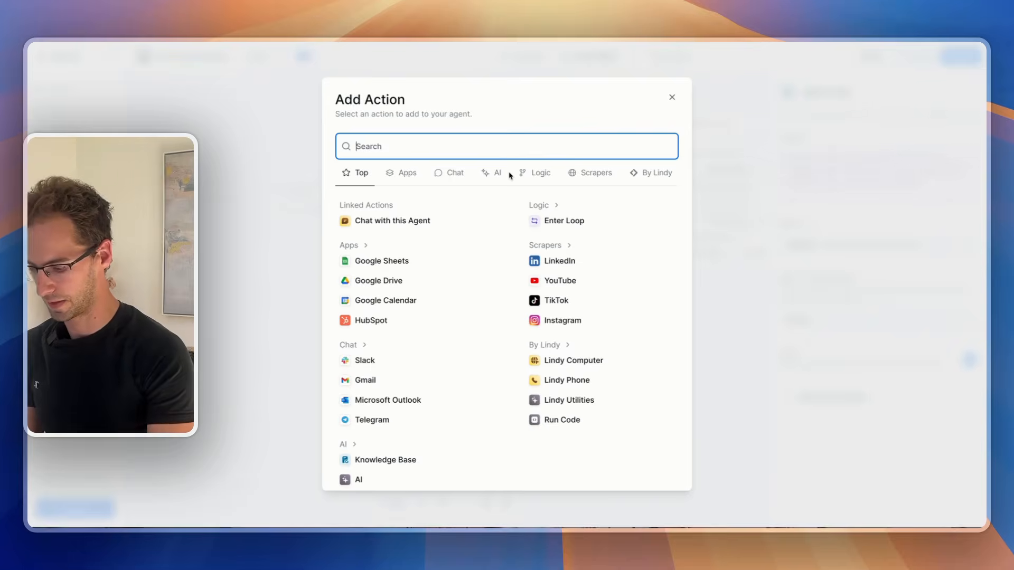
text(xero)
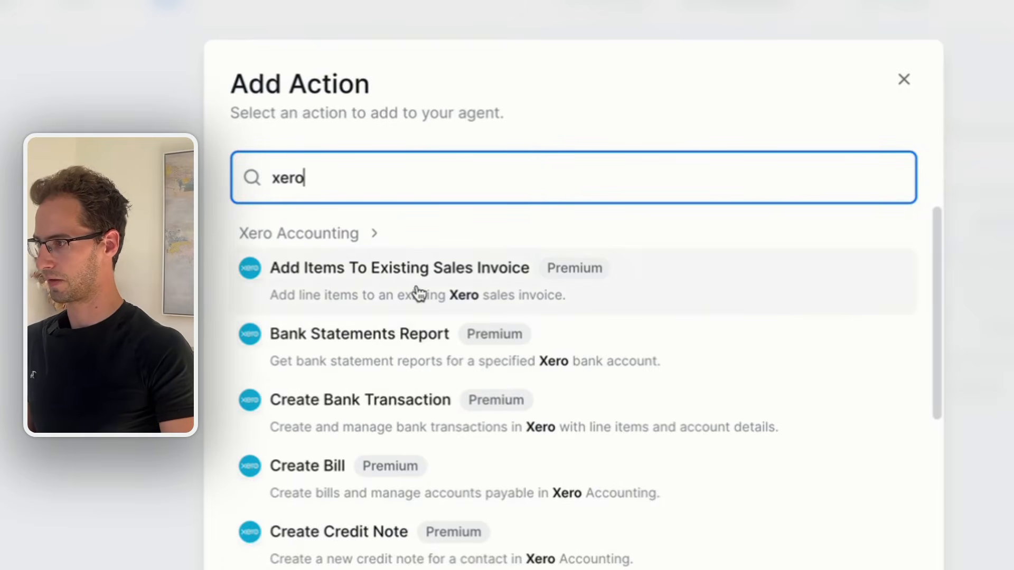
scroll(479, 420, down, 2)
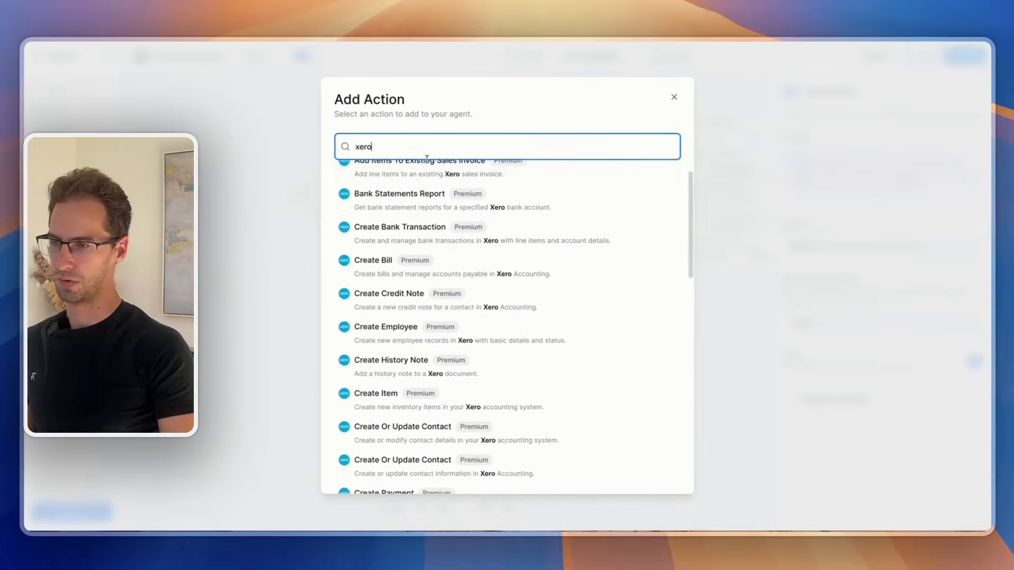
scroll(509, 303, down, 3)
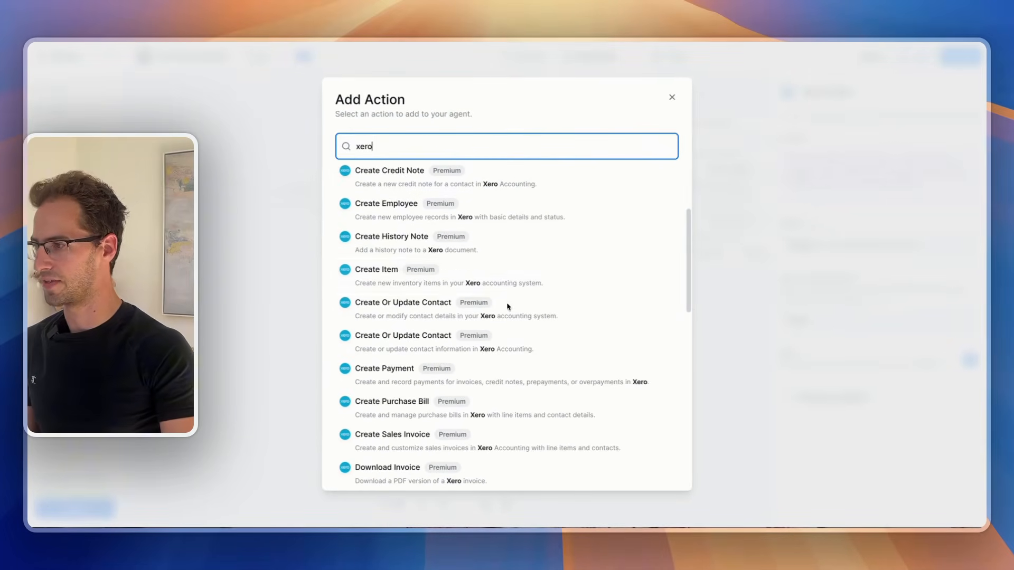
scroll(458, 276, down, 5)
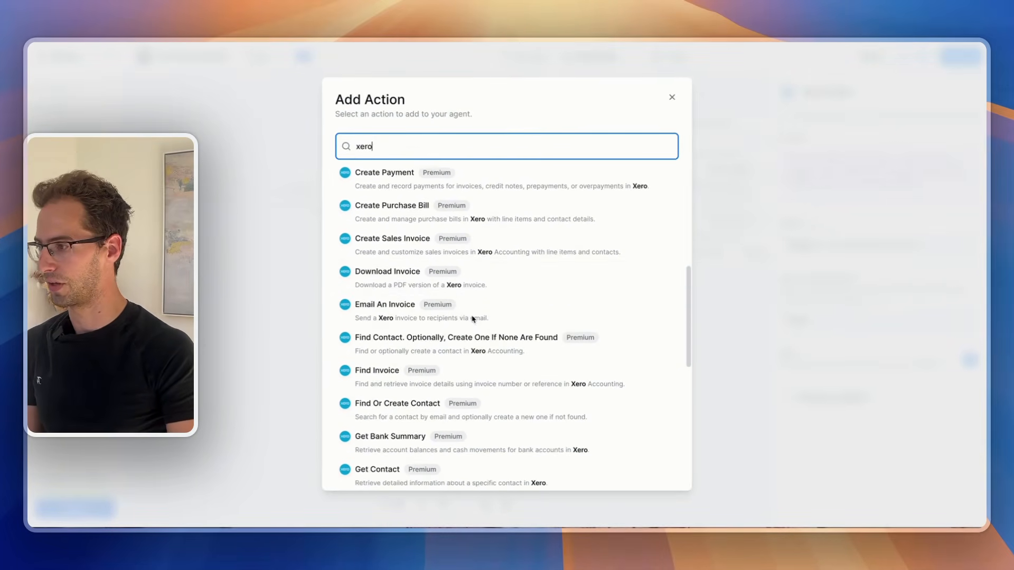
key(Escape)
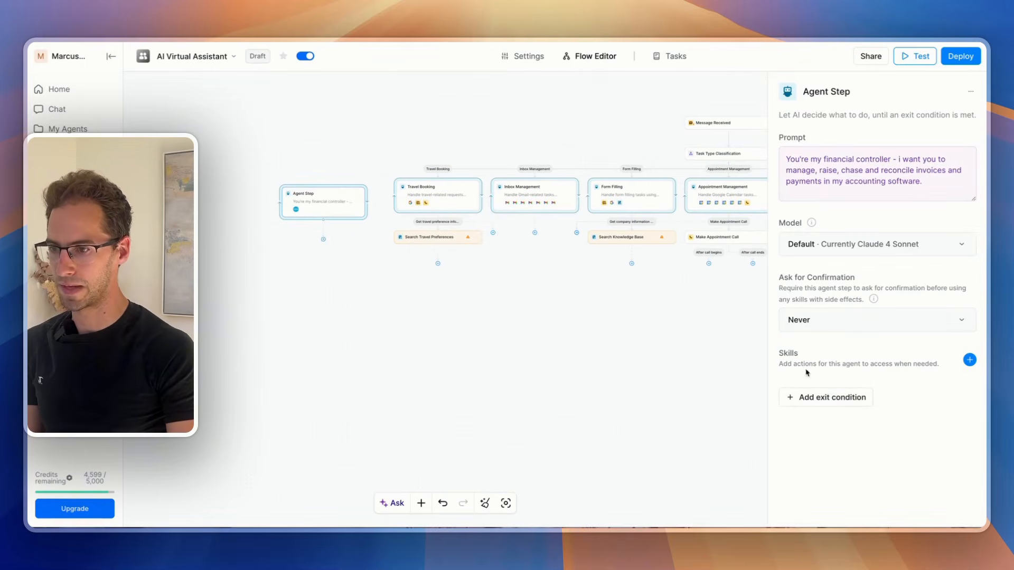
Step: Add the Xero Accounting action Get Invoice as another skill of the financial controller agent step, and move the step closer to Travel Booking
click(970, 360)
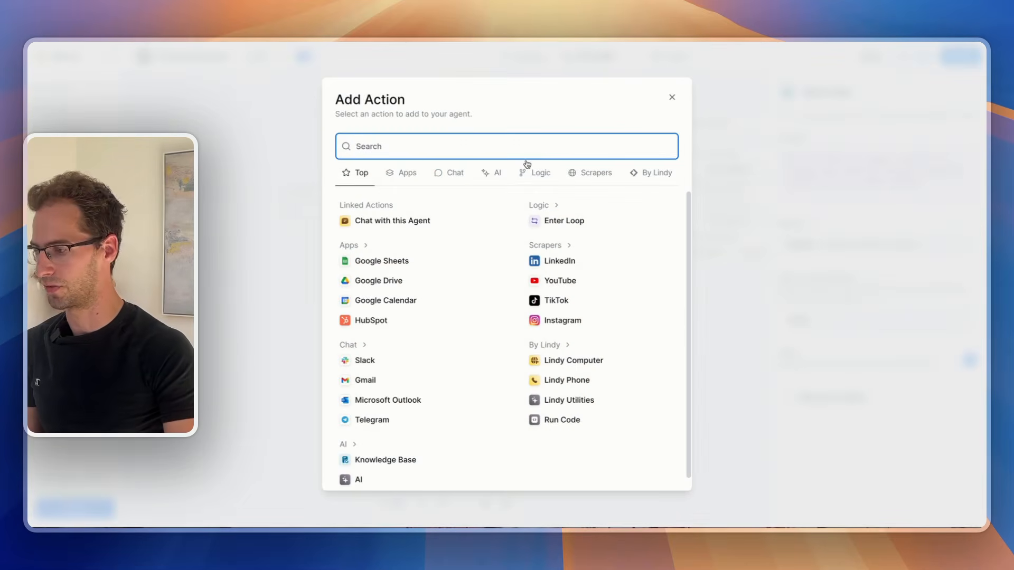
text(xero)
scroll(417, 228, down, 2)
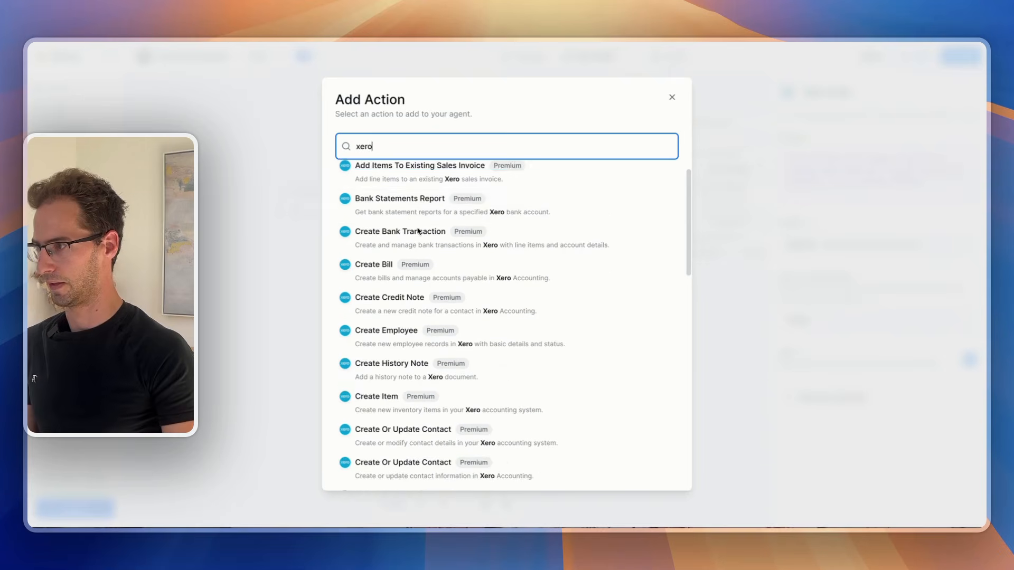
scroll(411, 213, down, 7)
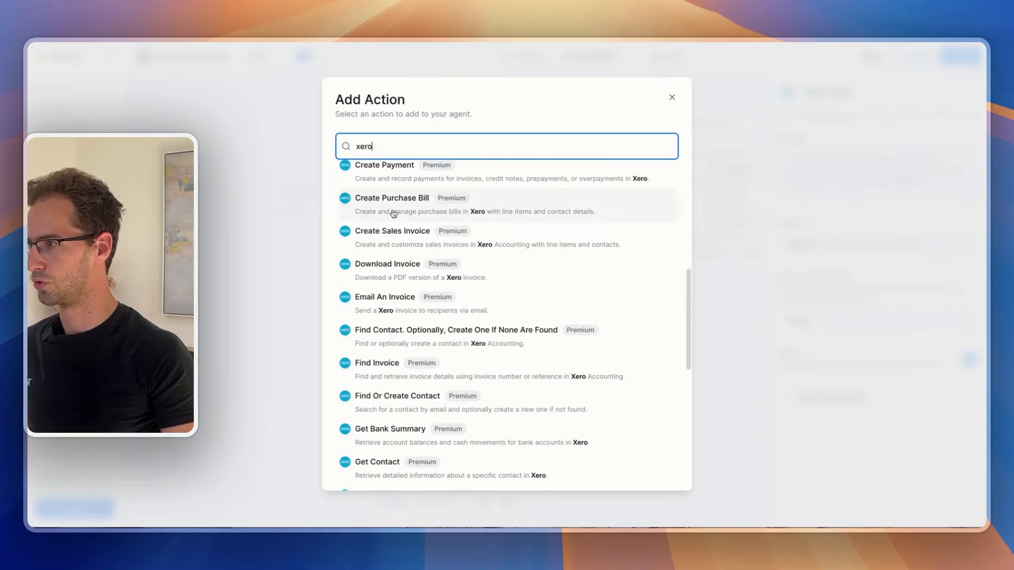
scroll(401, 211, down, 6)
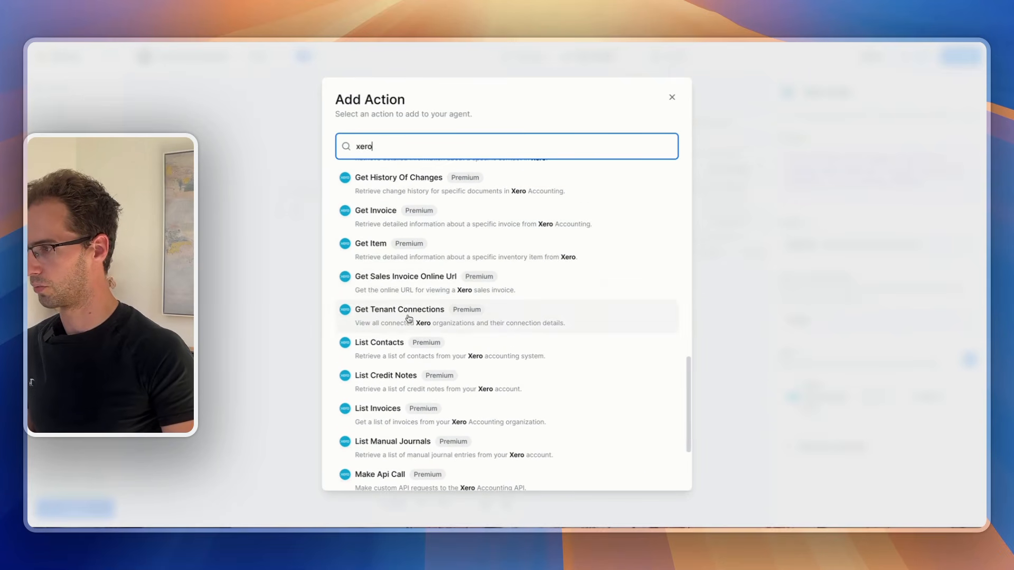
scroll(404, 248, up, 1)
click(373, 237)
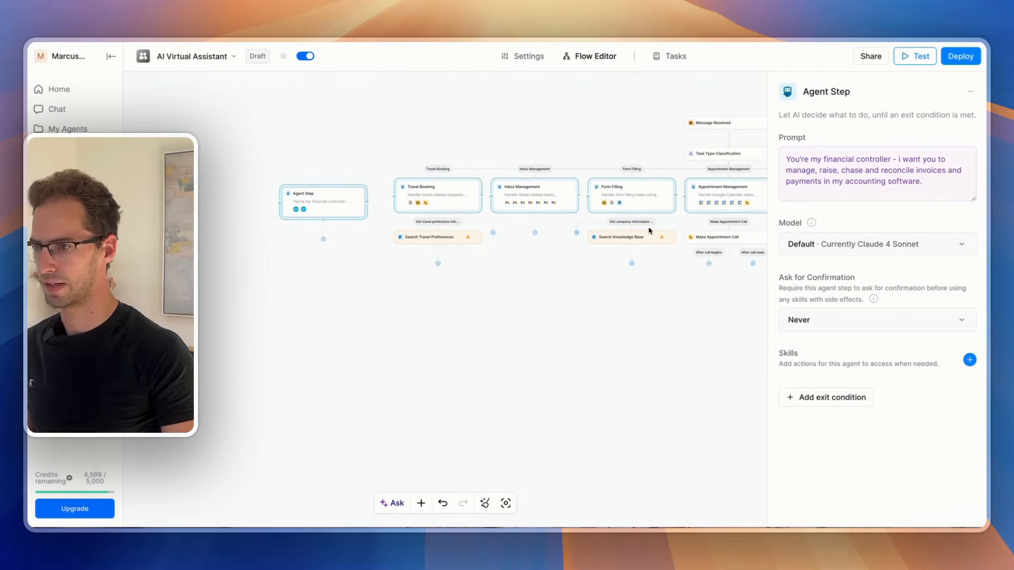
drag(338, 210, 350, 206)
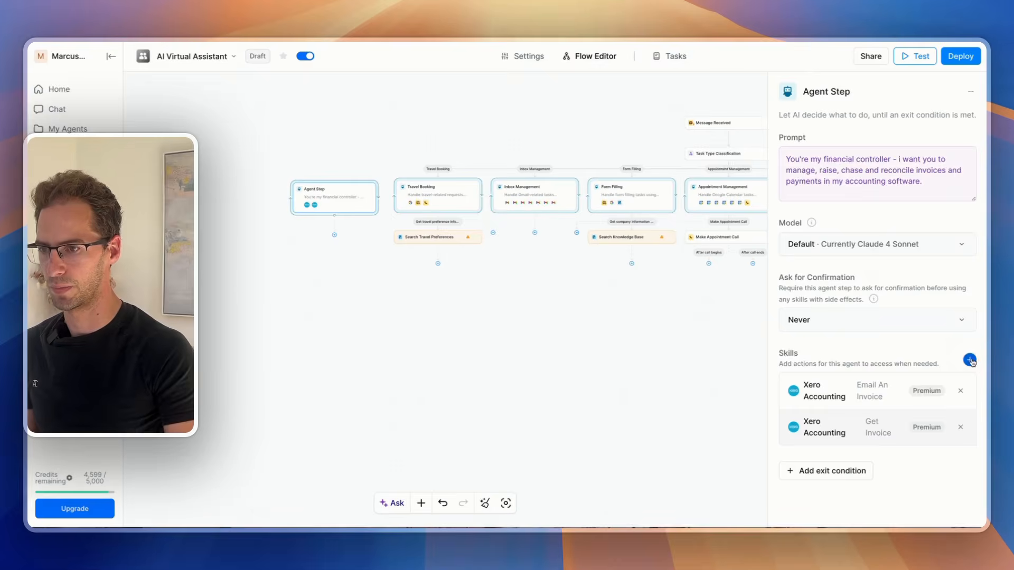
Step: Find the Lindy Computer action Start Computer with the search "computer", add it as a skill, and nudge the agent step nearer to Travel Booking
click(970, 360)
text(su[e)
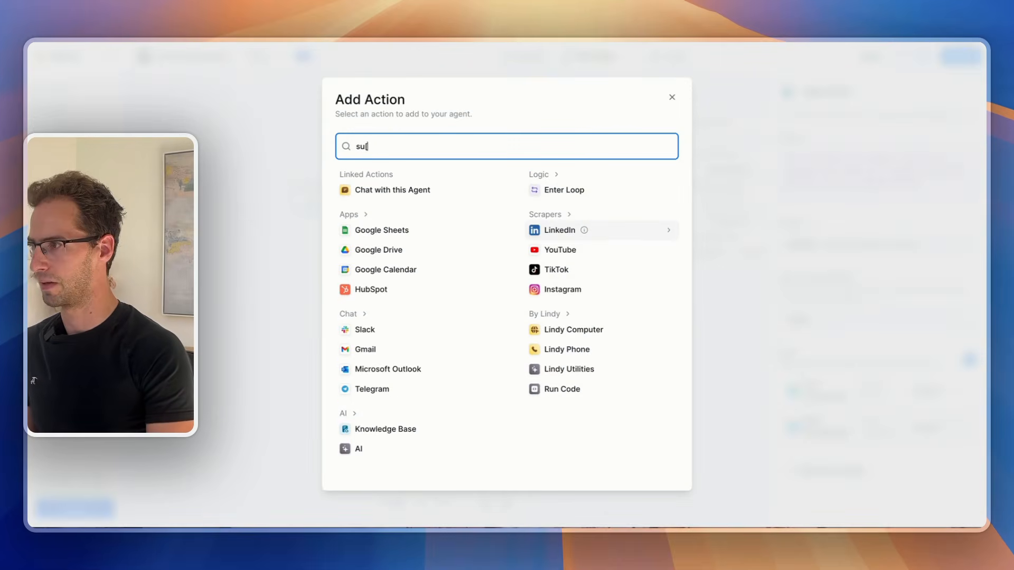
key(BackSpace)
key(BackSpace)
key(BackSpace)
key(BackSpace)
text(computer)
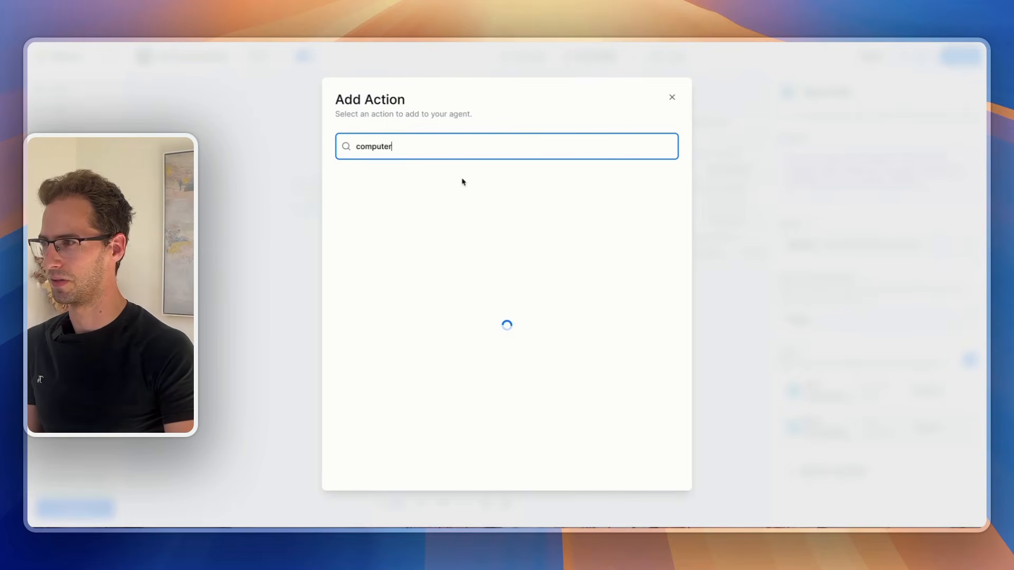
key(super+a)
text(stri)
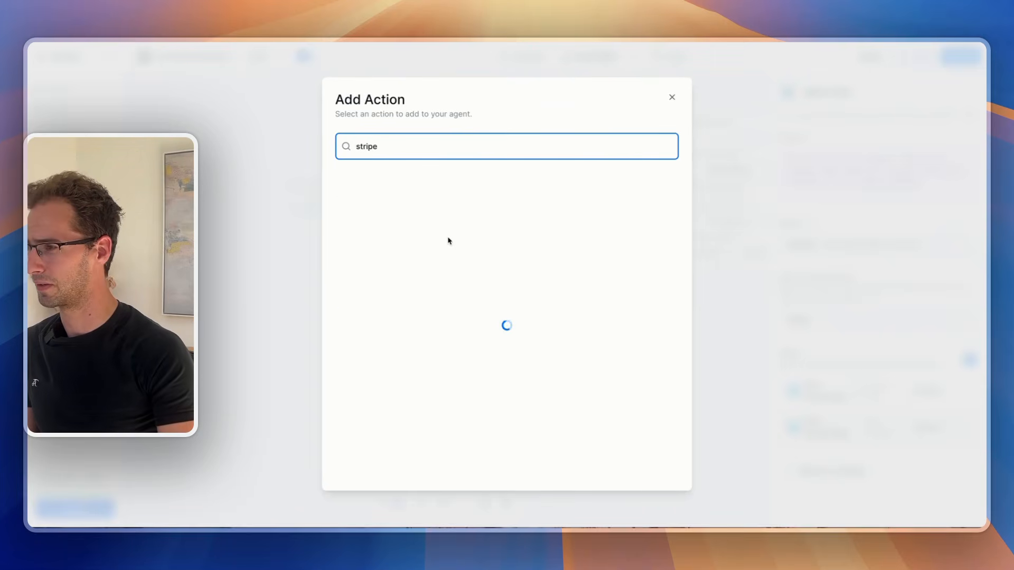
key(super+a)
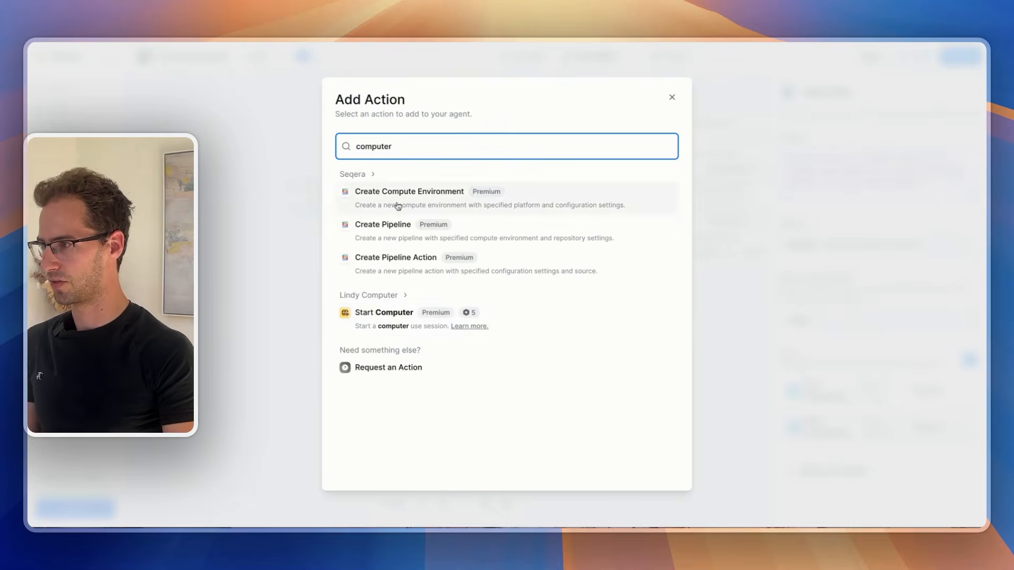
click(371, 318)
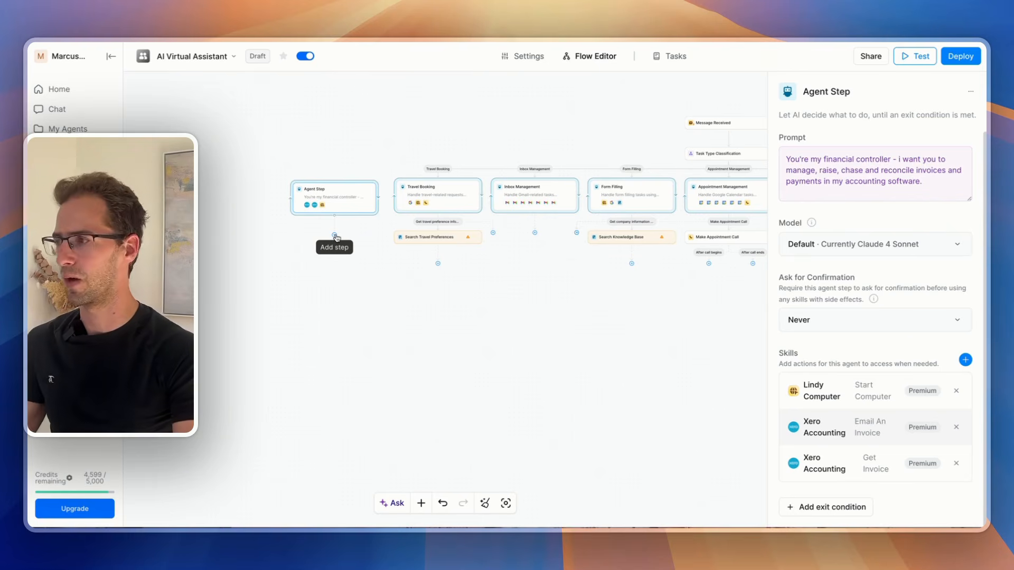
drag(355, 206, 359, 201)
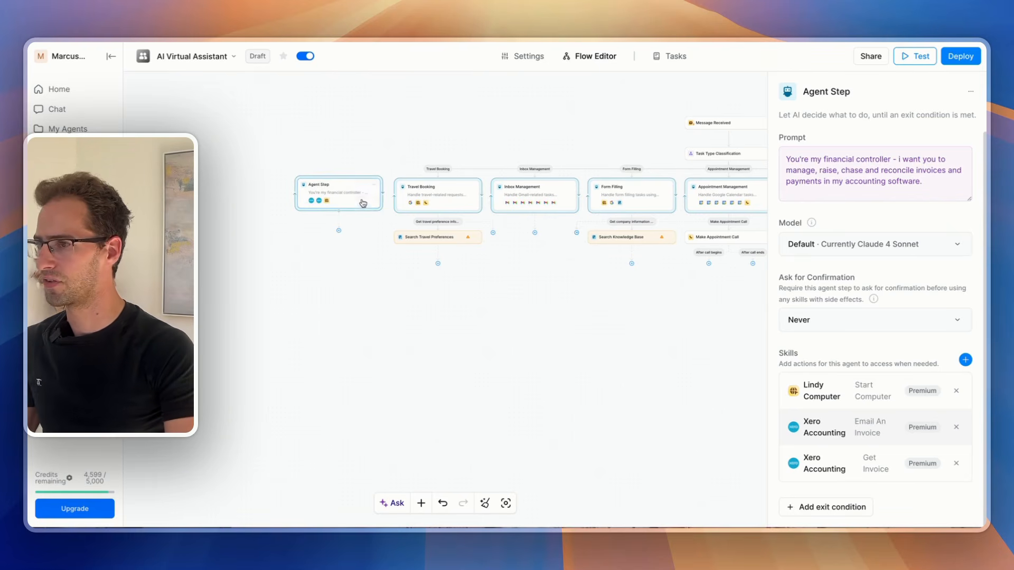
Step: Add a new condition to Task Type Classification that reads "this is relating to accounting or payments"
click(692, 159)
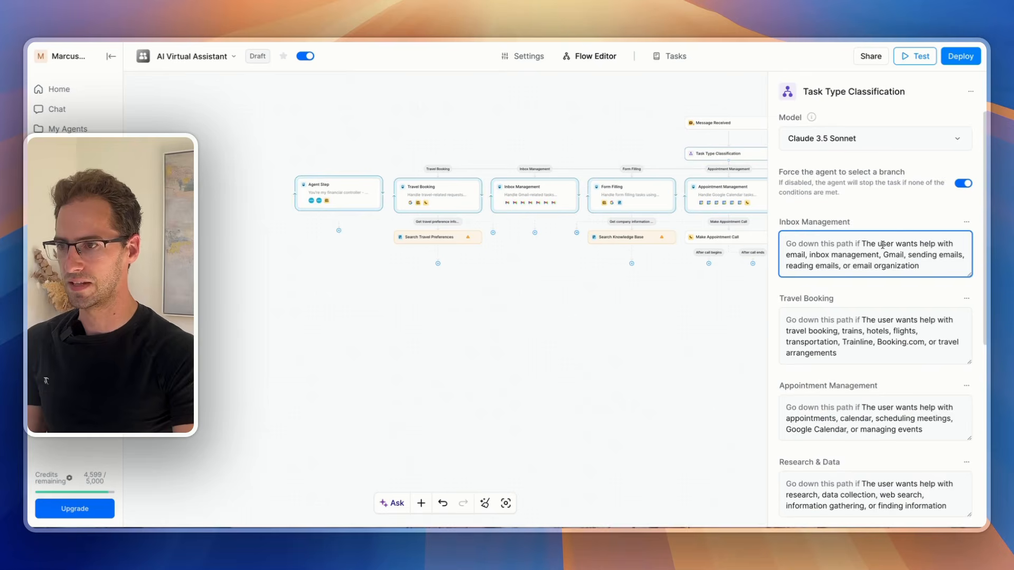
scroll(882, 245, down, 6)
click(811, 506)
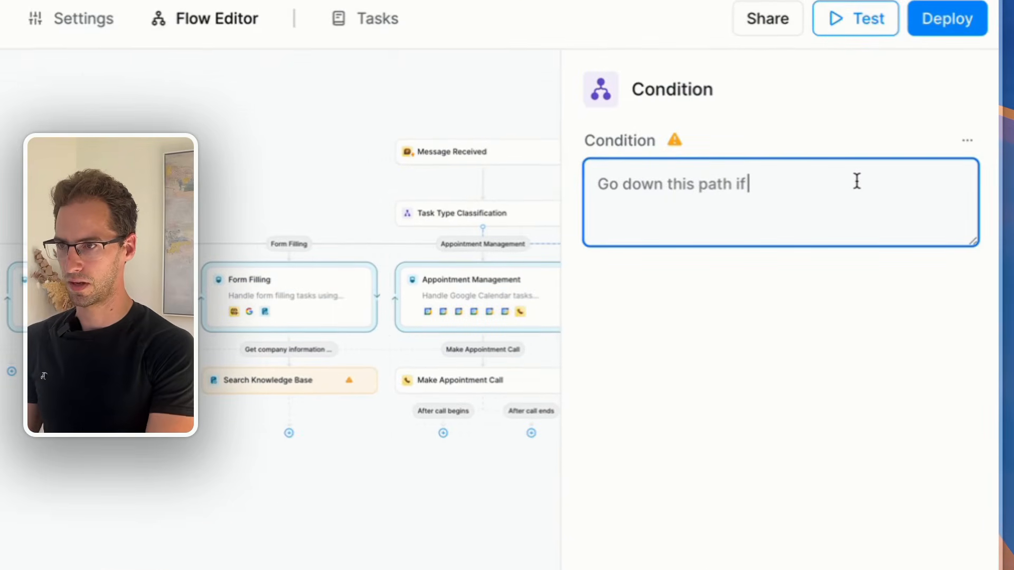
text(this )
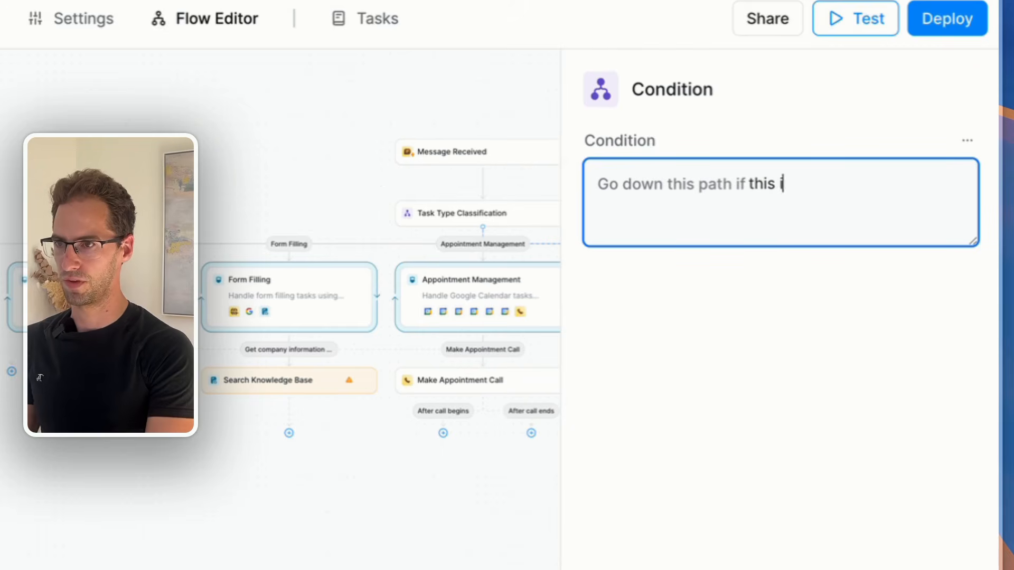
text(is relating to accou)
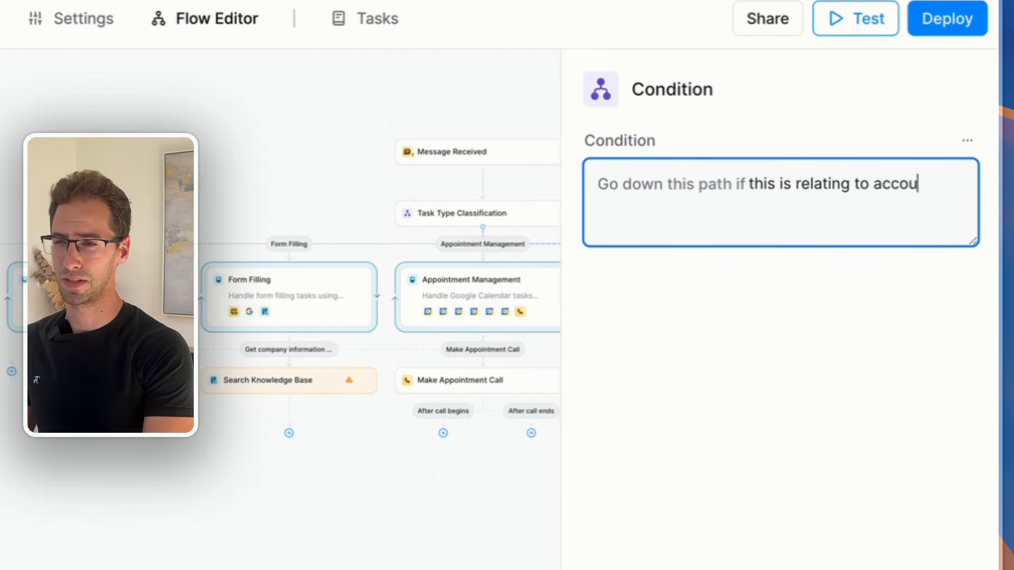
text(nting or payments)
key(Return)
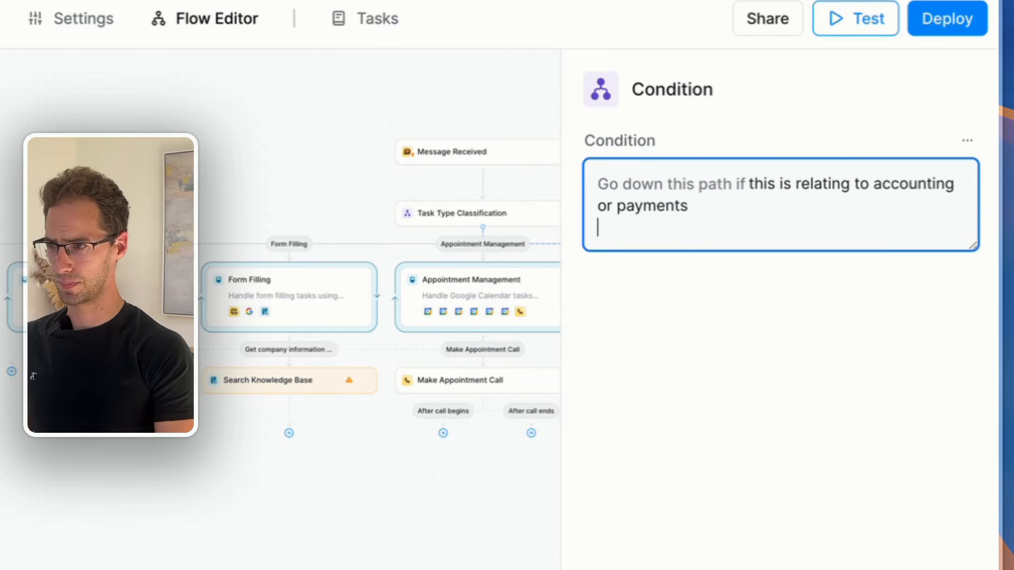
Step: Connect the new accounting condition's branch to the financial controller agent step and move the step beyond Meeting Prep, below its row
click(330, 166)
scroll(346, 164, right, 5)
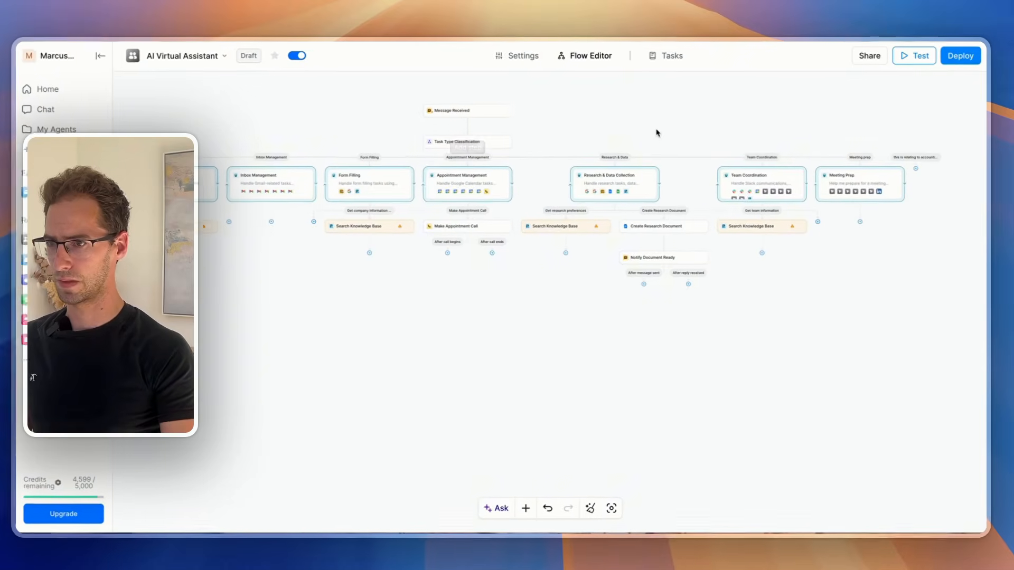
scroll(226, 179, left, 3)
drag(227, 179, 912, 195)
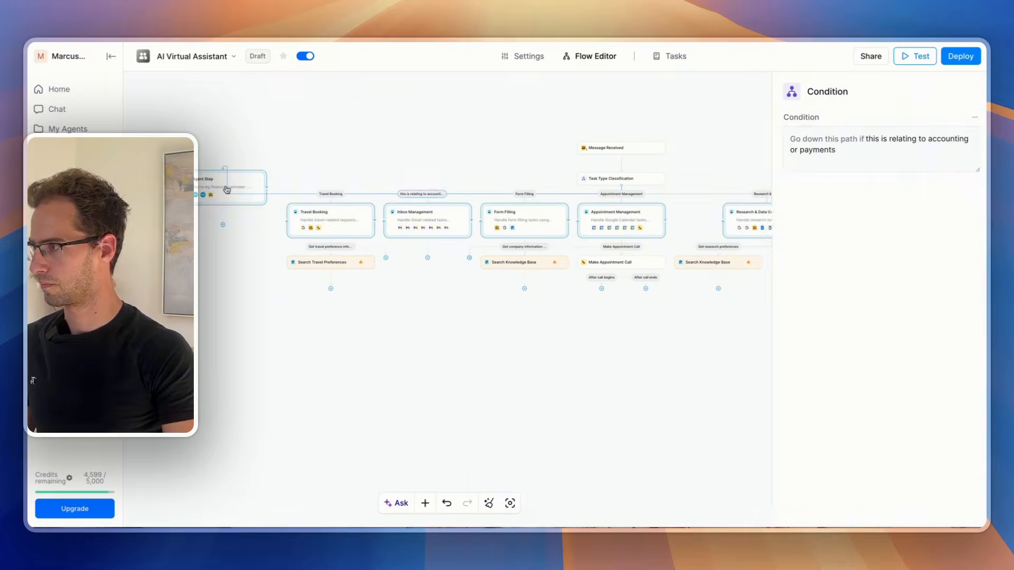
drag(209, 189, 599, 287)
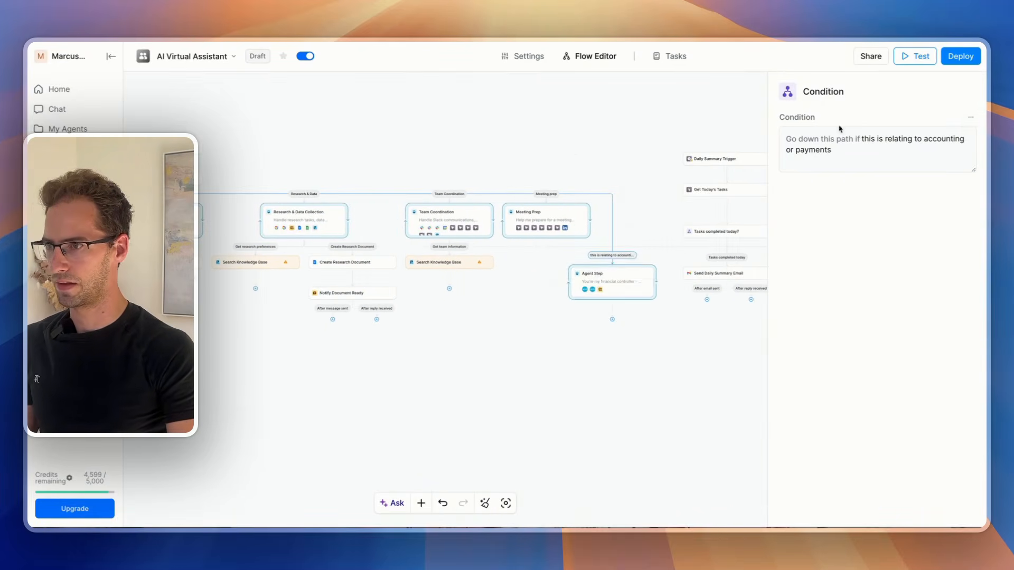
Step: Review the financial controller step's prompt and skills, and align the step in the row directly beside Meeting Prep
scroll(635, 281, left, 1)
scroll(635, 281, right, 5)
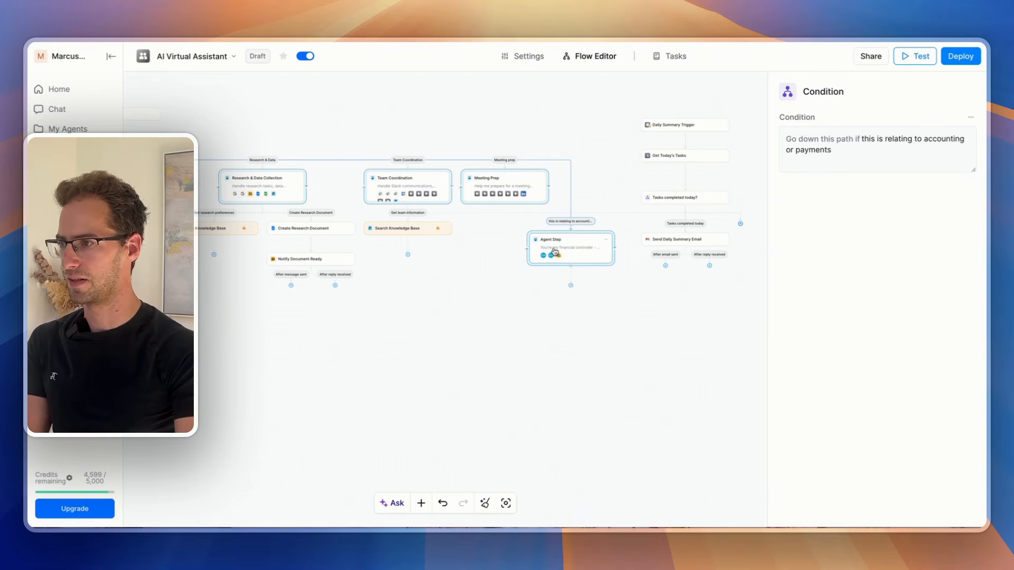
click(569, 255)
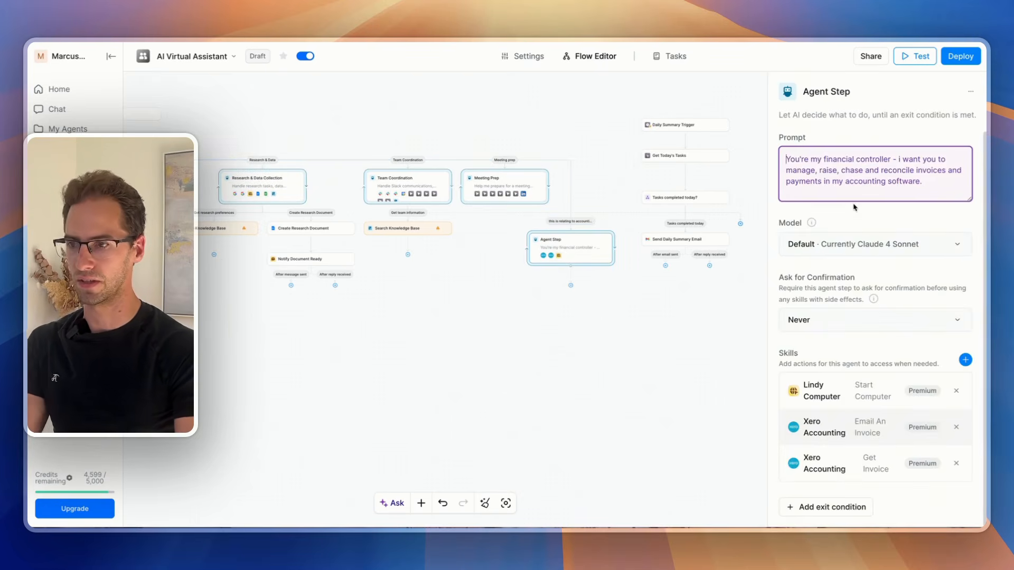
scroll(745, 294, down, 5)
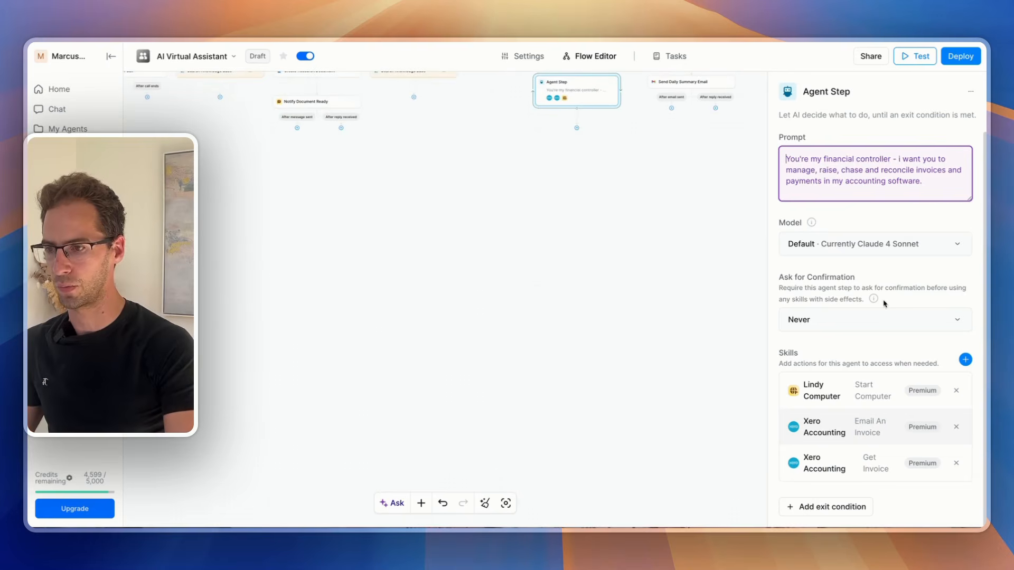
click(690, 305)
scroll(686, 295, up, 6)
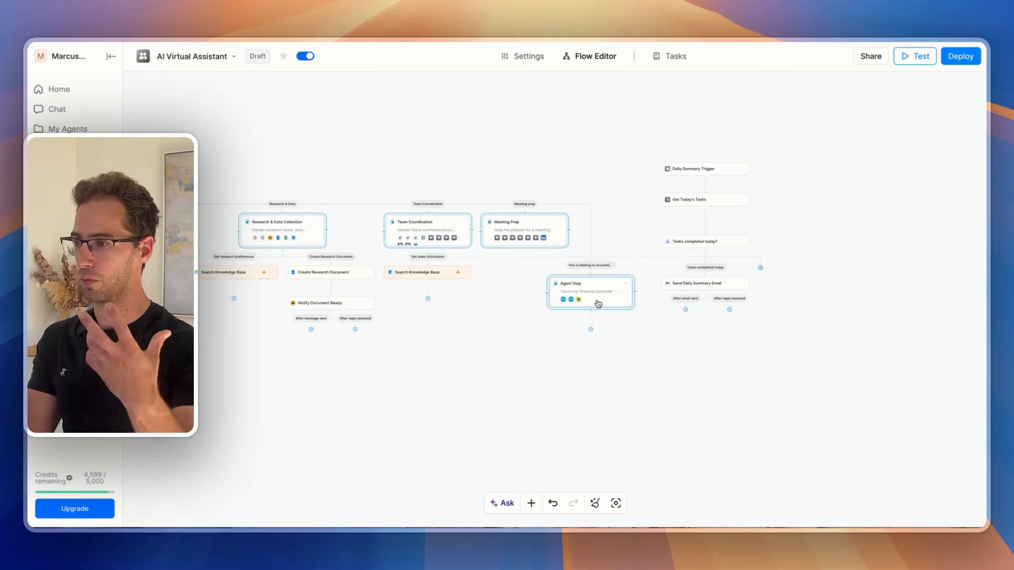
drag(598, 303, 623, 241)
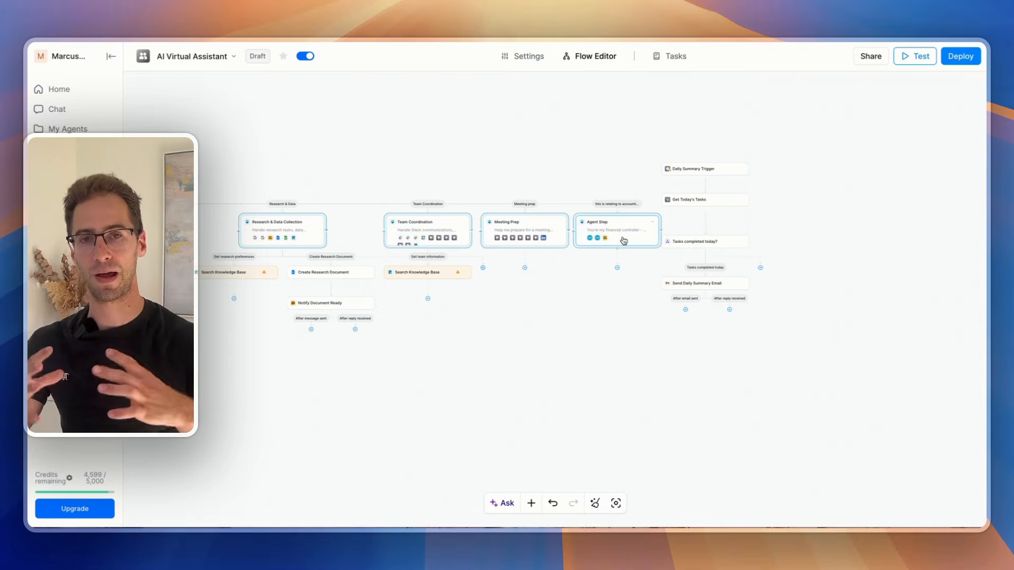